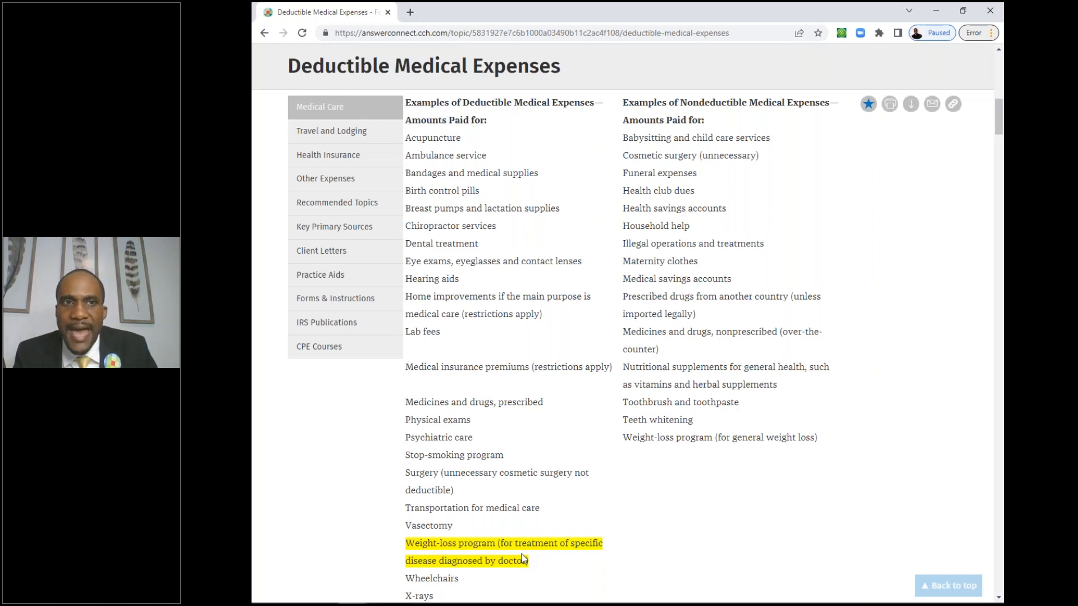
Step: Switch to the 2021 return in TaxWise and open its Schedule A form
key(alt+Tab)
drag(253, 130, 481, 5)
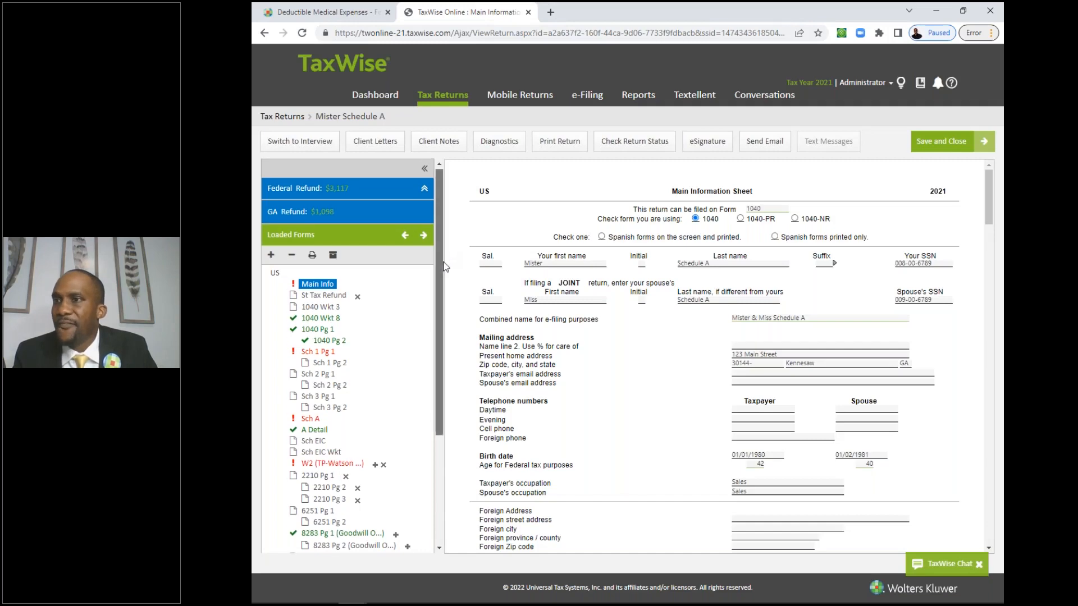
scroll(428, 310, down, 1)
click(318, 375)
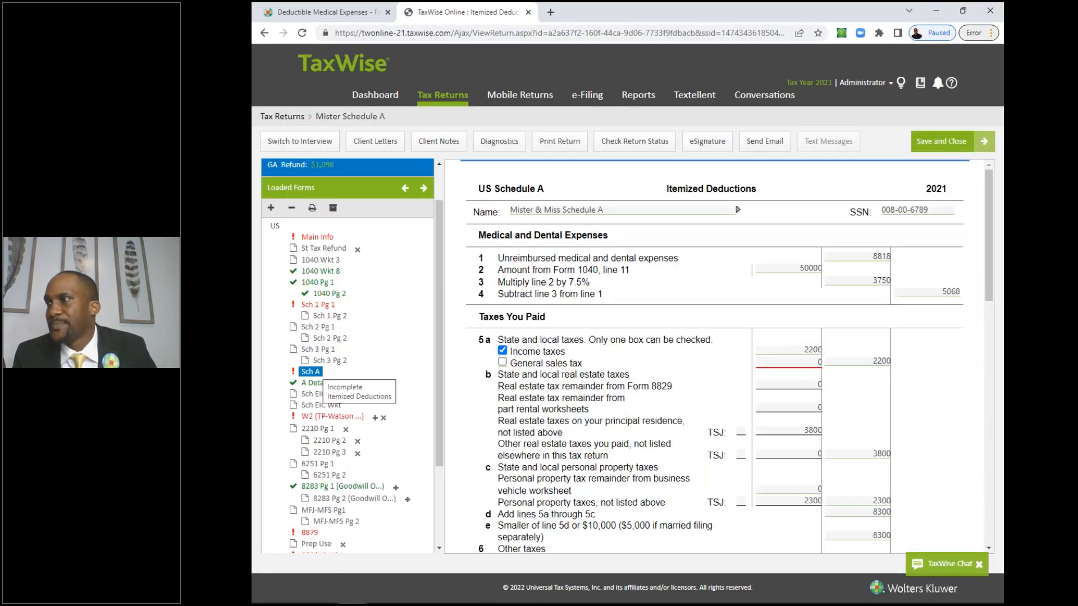
Step: Examine Schedule A's medical and dental lines for the Form 1040 amount and the 7.5% threshold
click(789, 270)
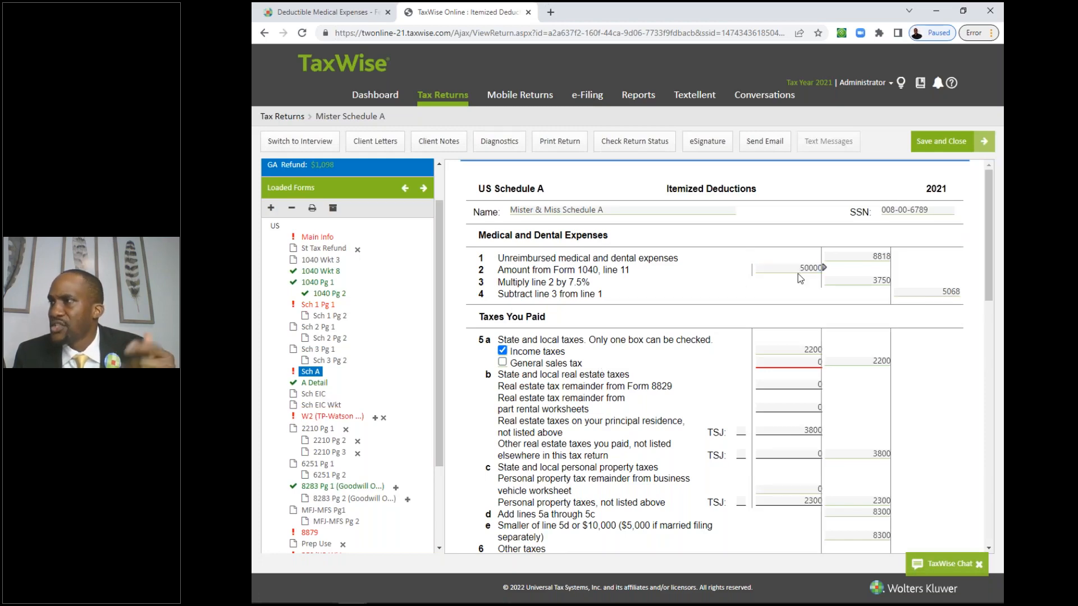
click(859, 280)
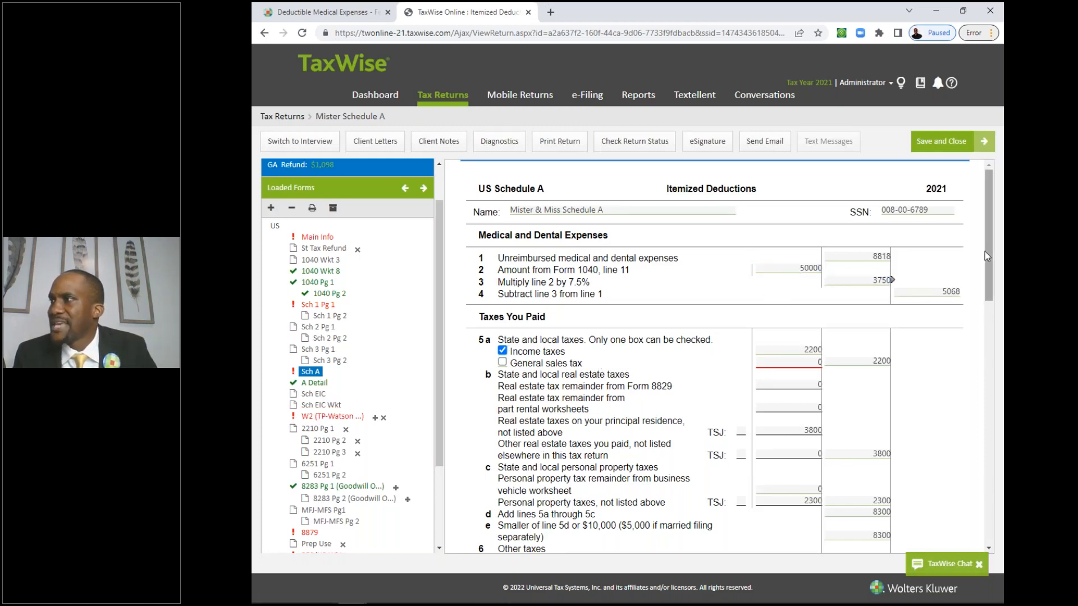
drag(986, 254, 978, 277)
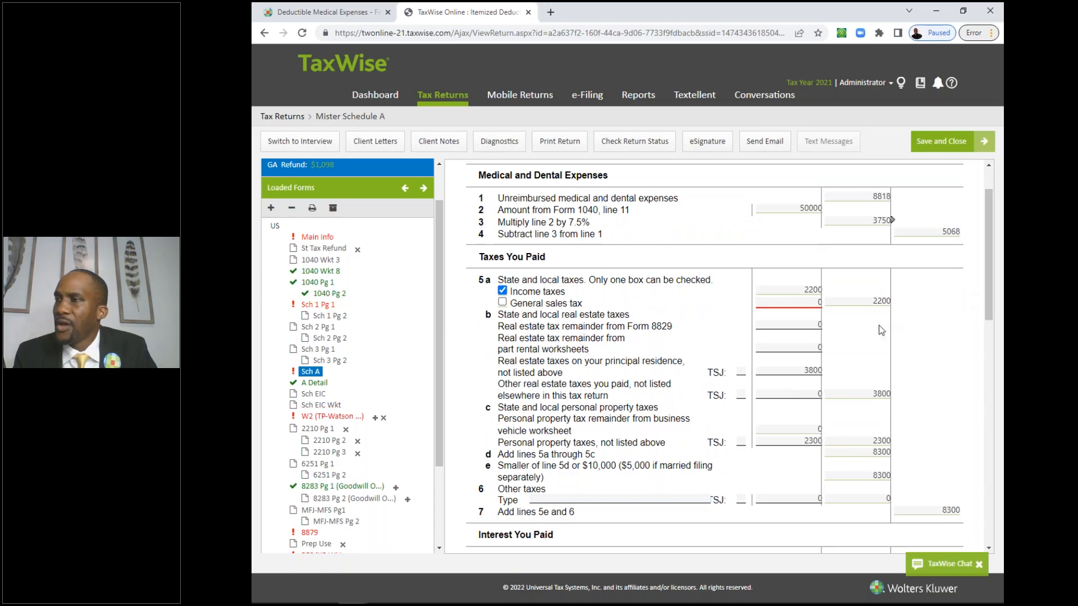
Step: Open the A Detail worksheet and examine the medication, doctor visits and dental visits entries under other medical expenses
click(323, 383)
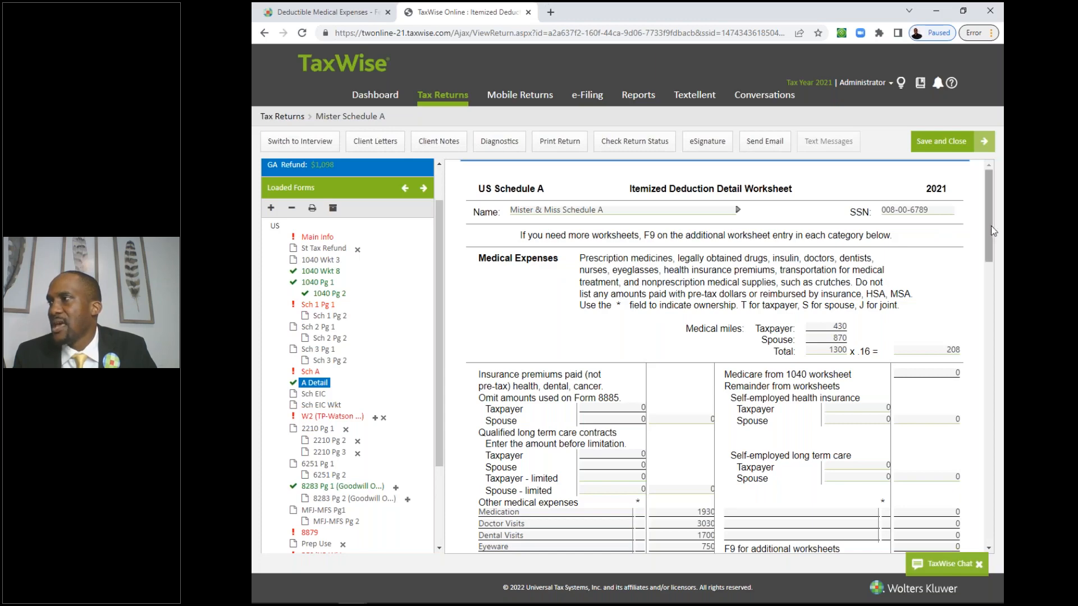
drag(991, 225, 988, 247)
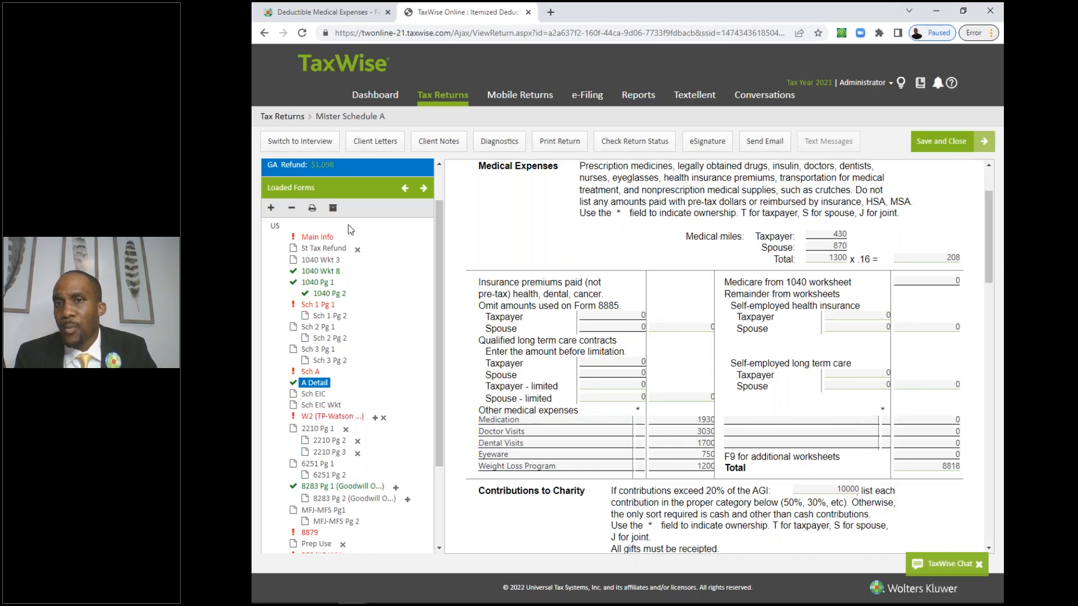
key(alt+Tab)
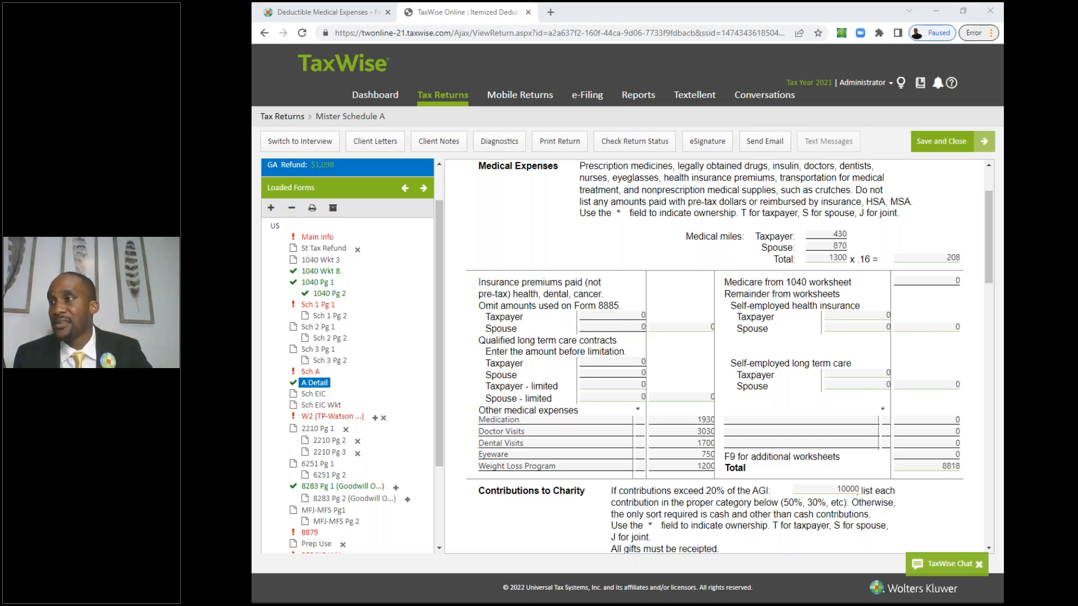
click(529, 420)
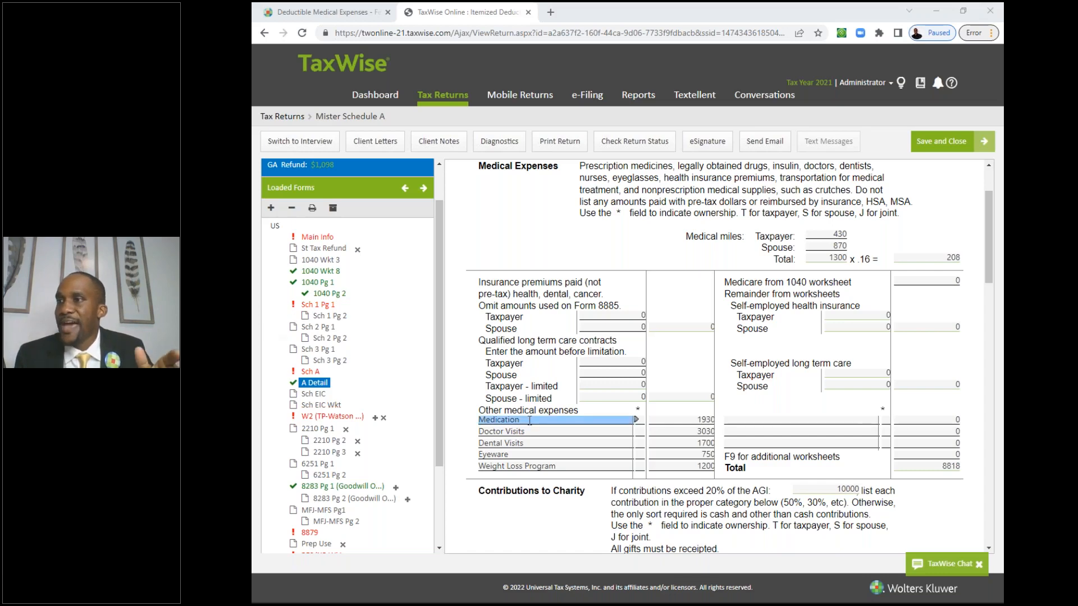
click(696, 419)
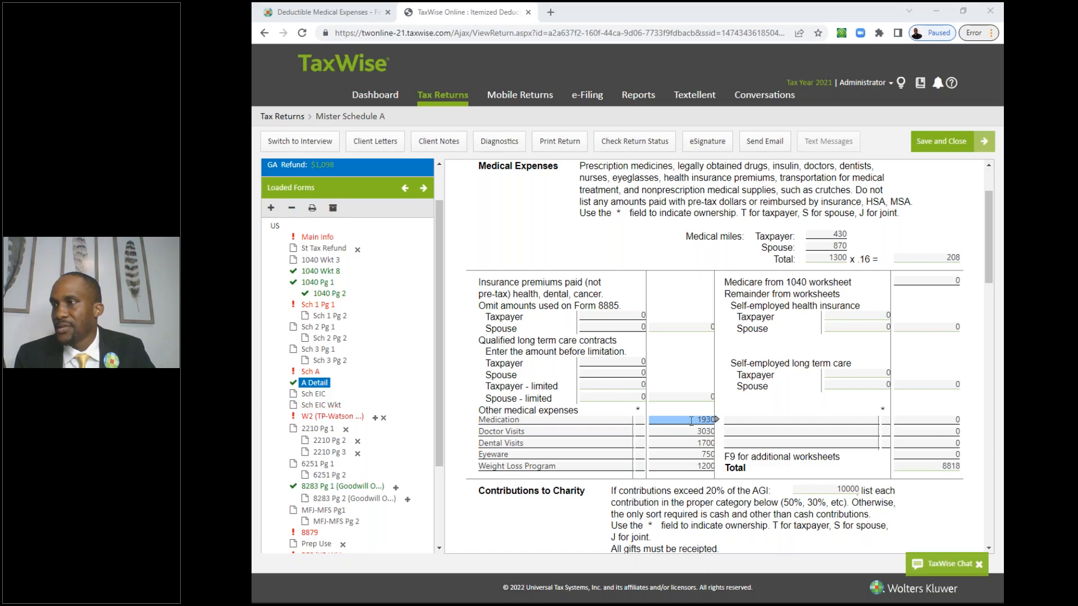
click(605, 433)
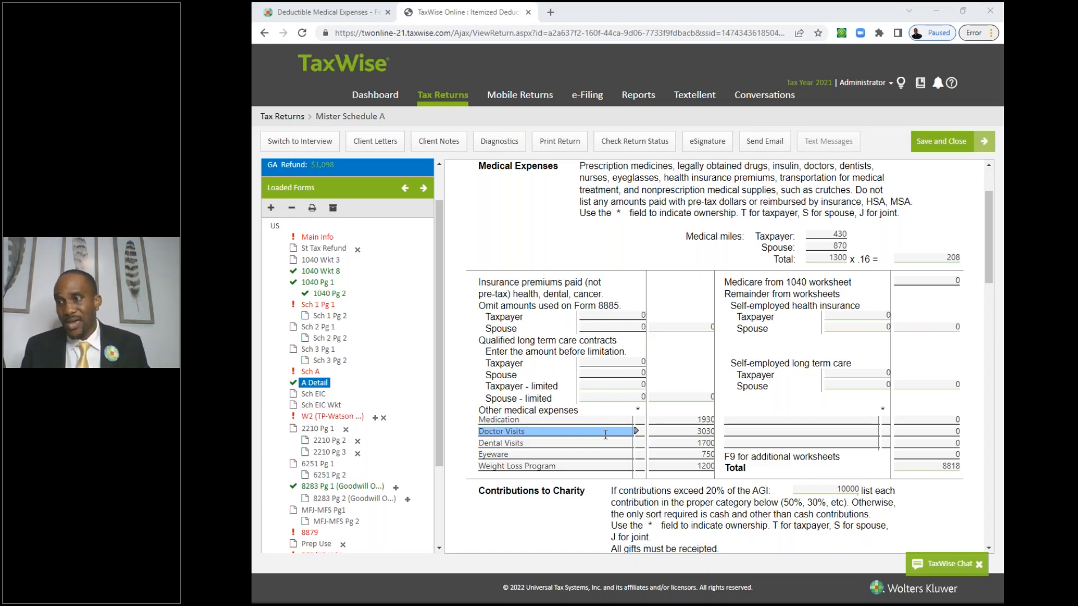
click(659, 434)
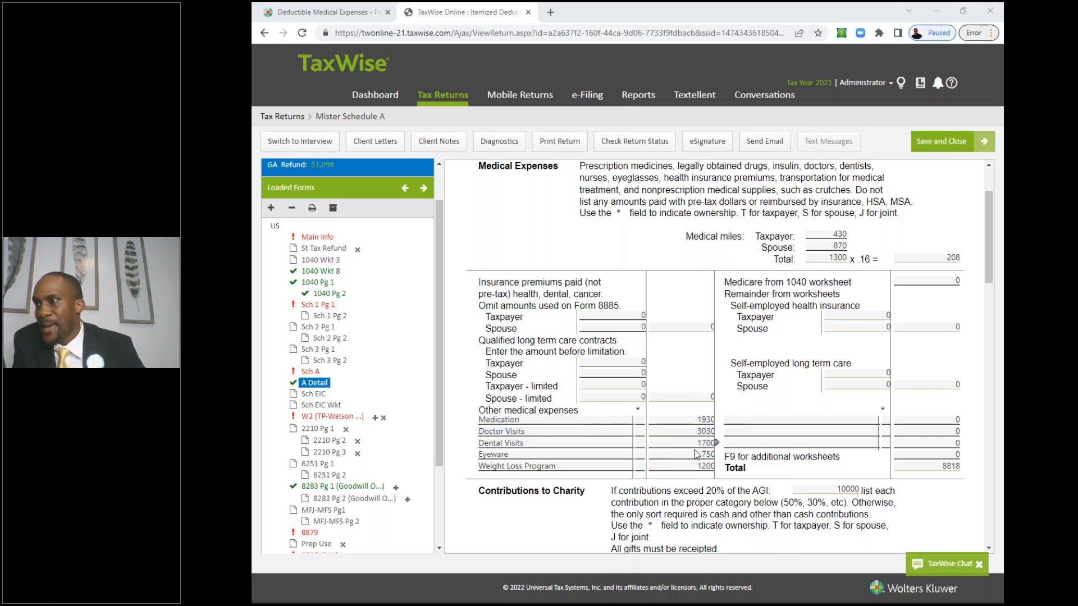
click(694, 441)
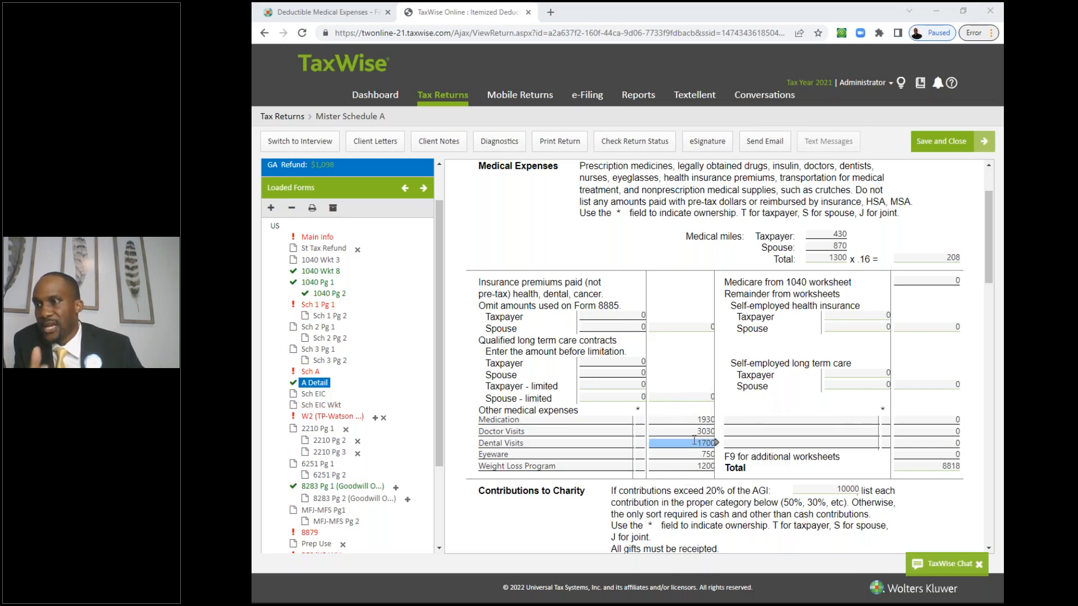
Step: Examine the weight loss program entry and recheck the doctor, dental and eyeware amounts in the detail worksheet
click(696, 465)
click(611, 467)
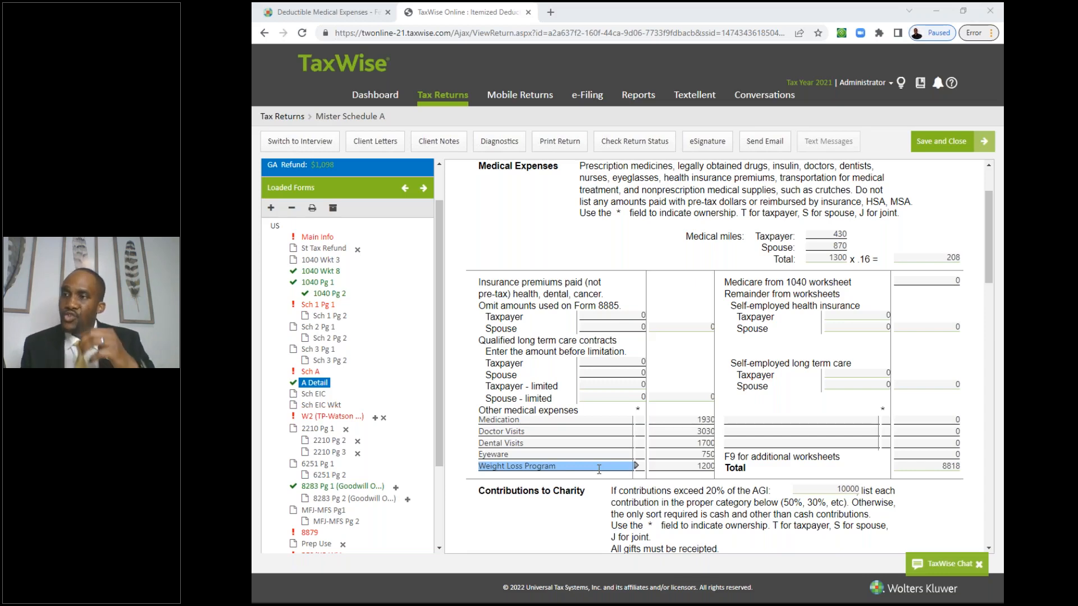
click(698, 431)
click(696, 444)
click(691, 457)
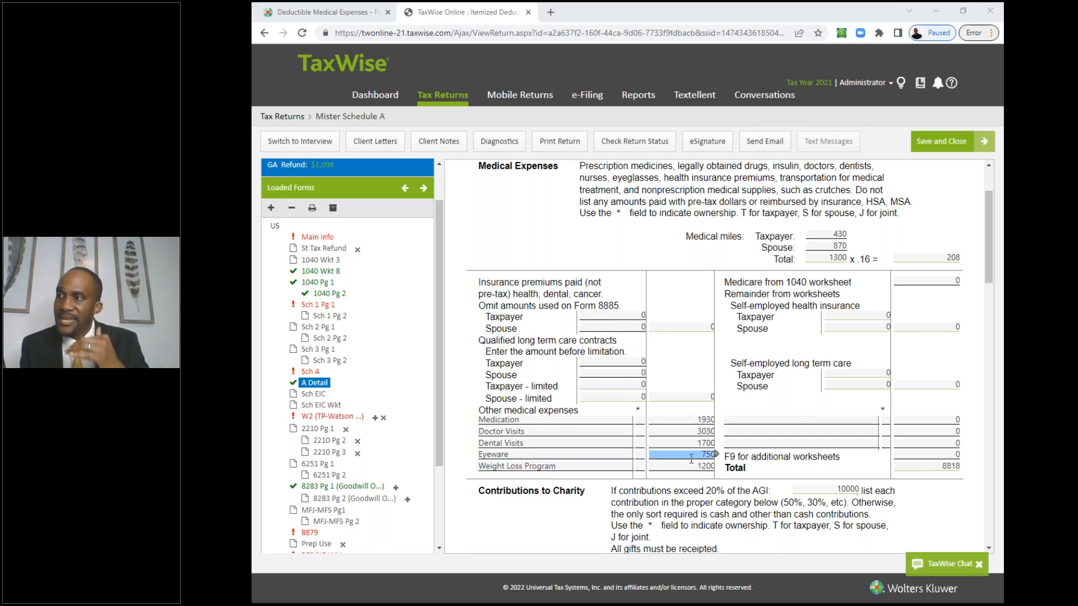
Step: Check the taxpayer's and spouse's medical miles and the worksheet's total medical expenses
click(836, 234)
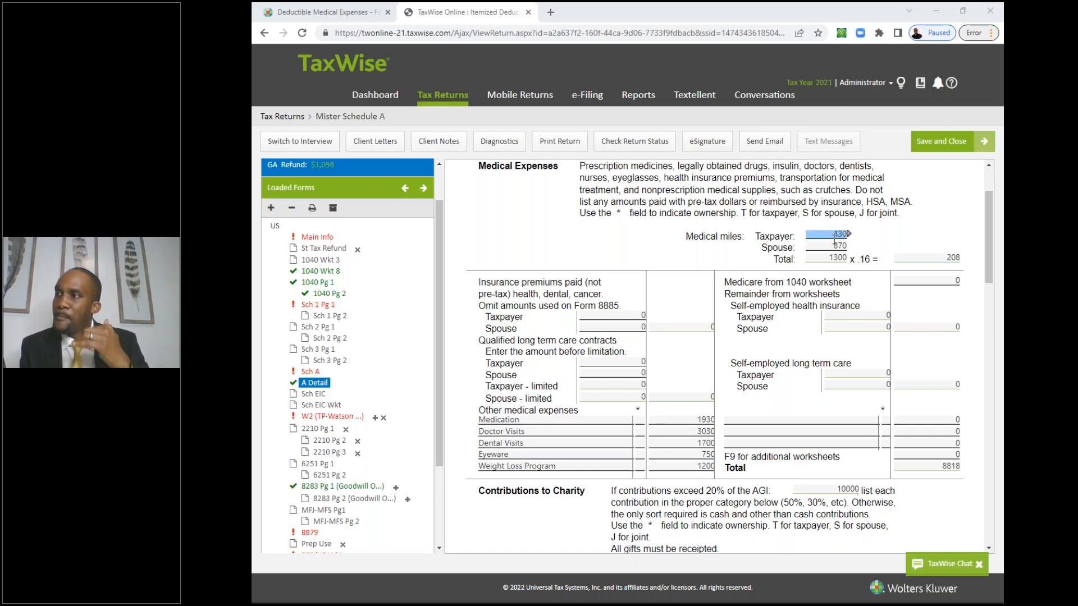
click(832, 247)
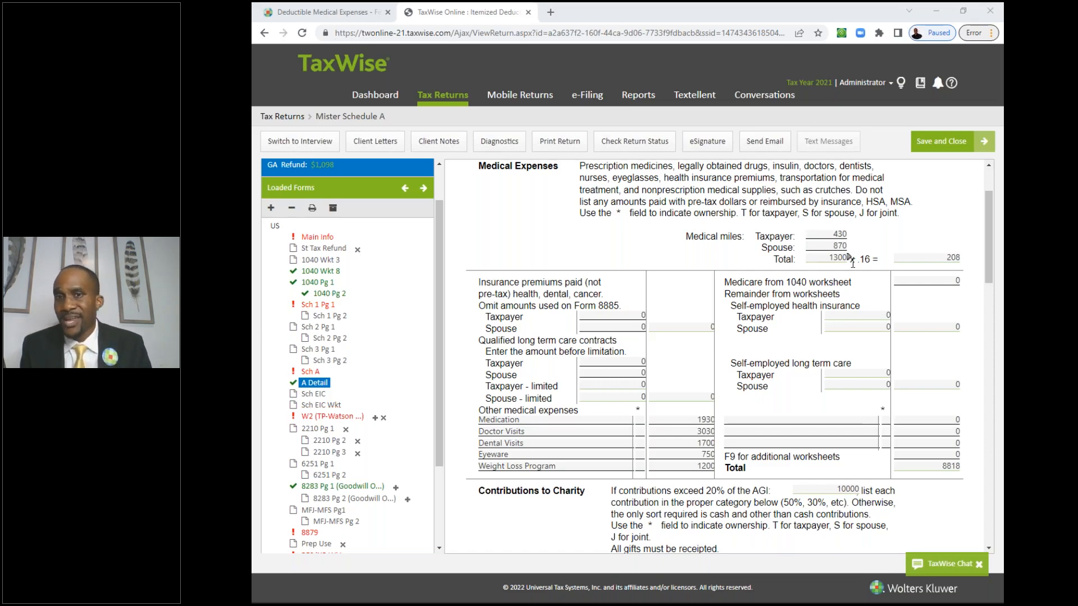
mouse_move(989, 235)
mouse_down()
mouse_move(985, 271)
mouse_move(986, 244)
mouse_up()
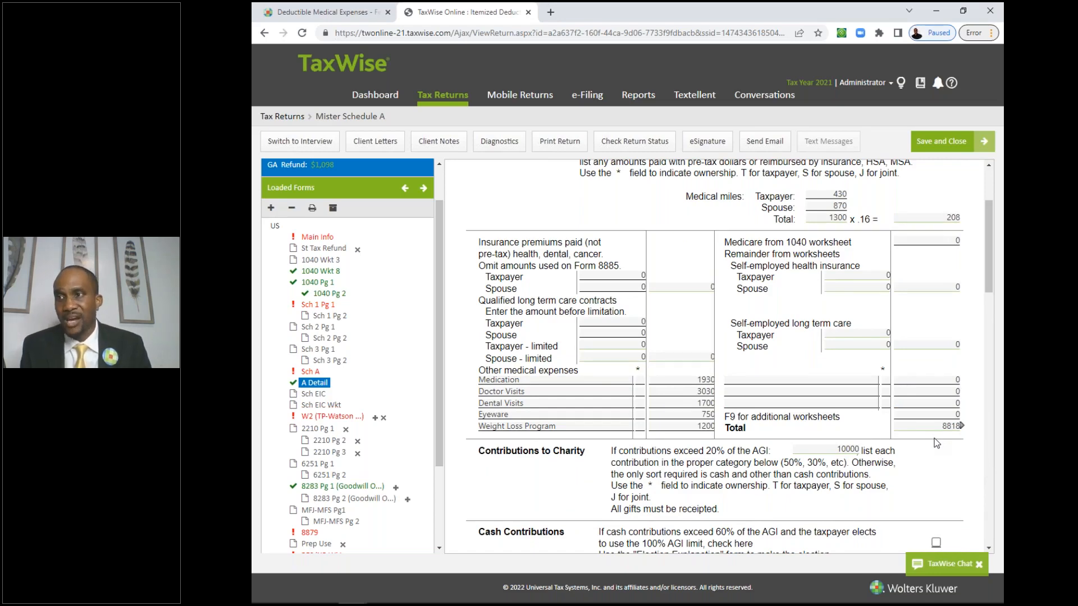
Step: Return to Schedule A and check the deductible medical amount on line 4
click(312, 372)
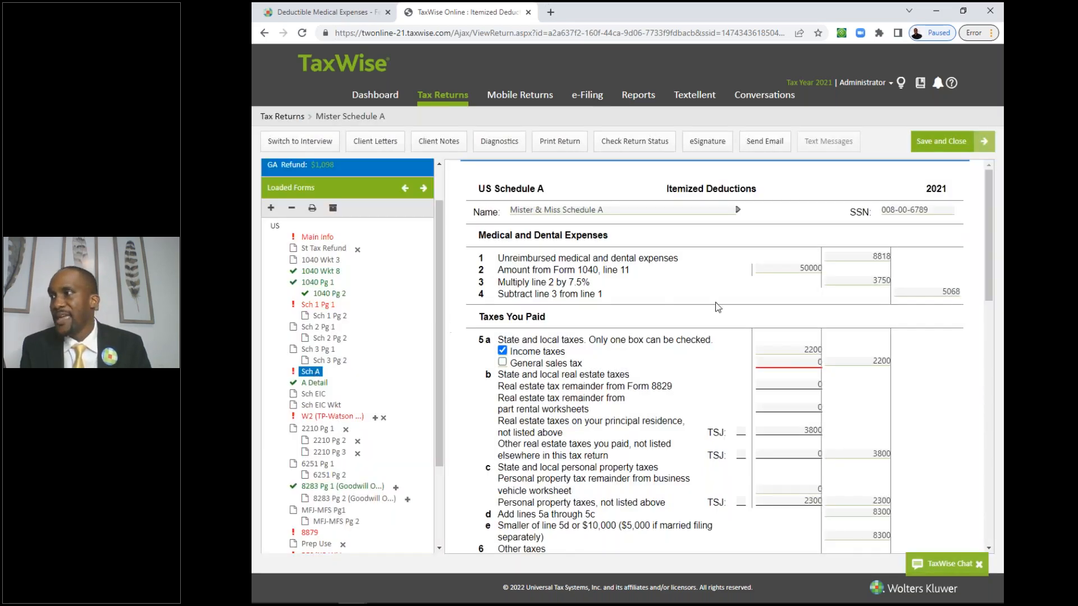
click(919, 293)
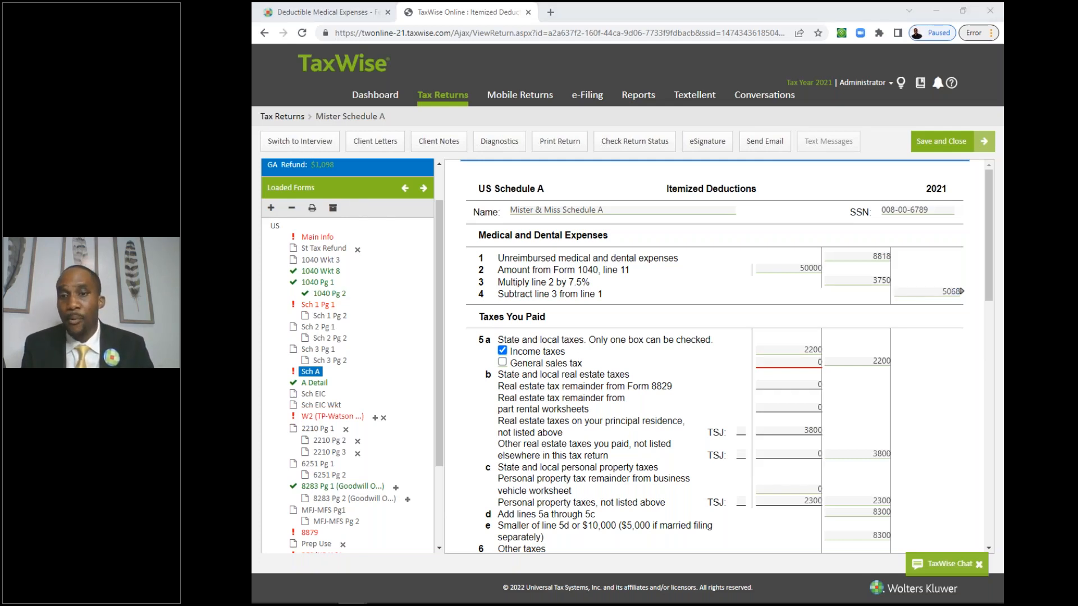
key(alt+Tab)
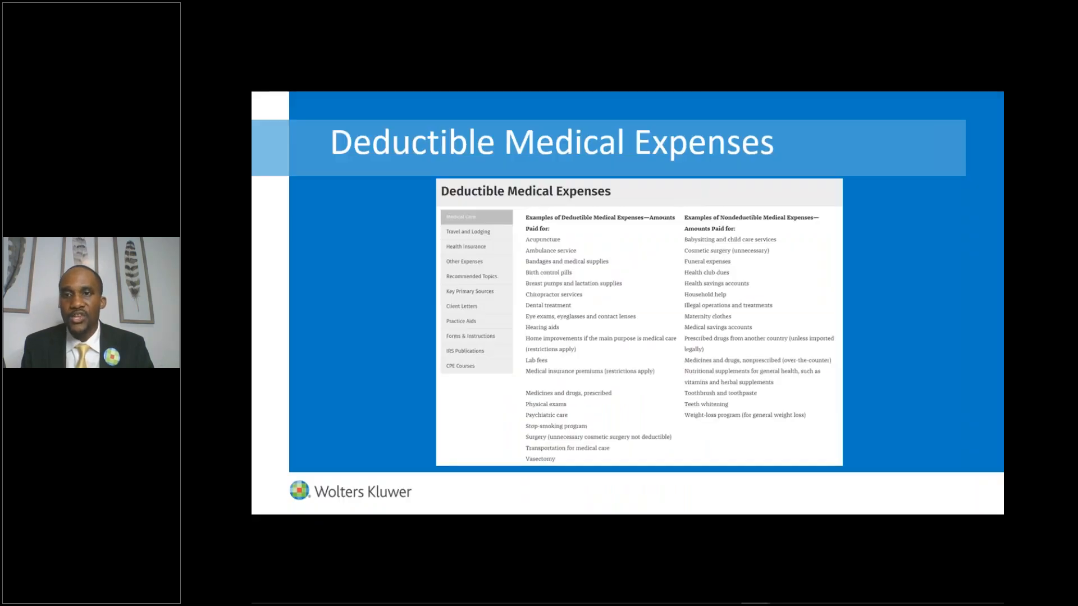
key(Right)
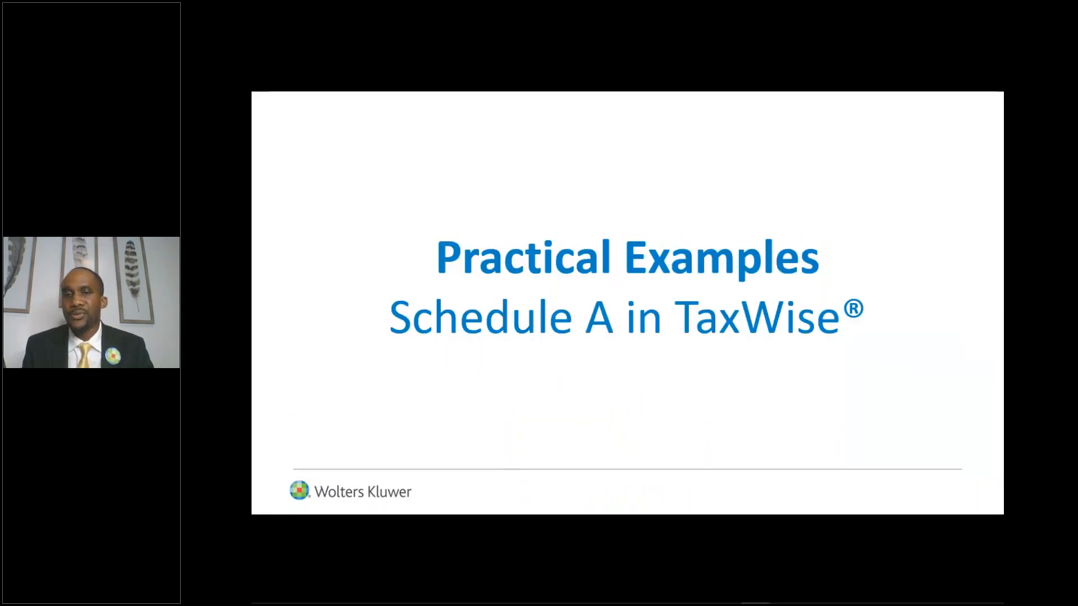
key(Right)
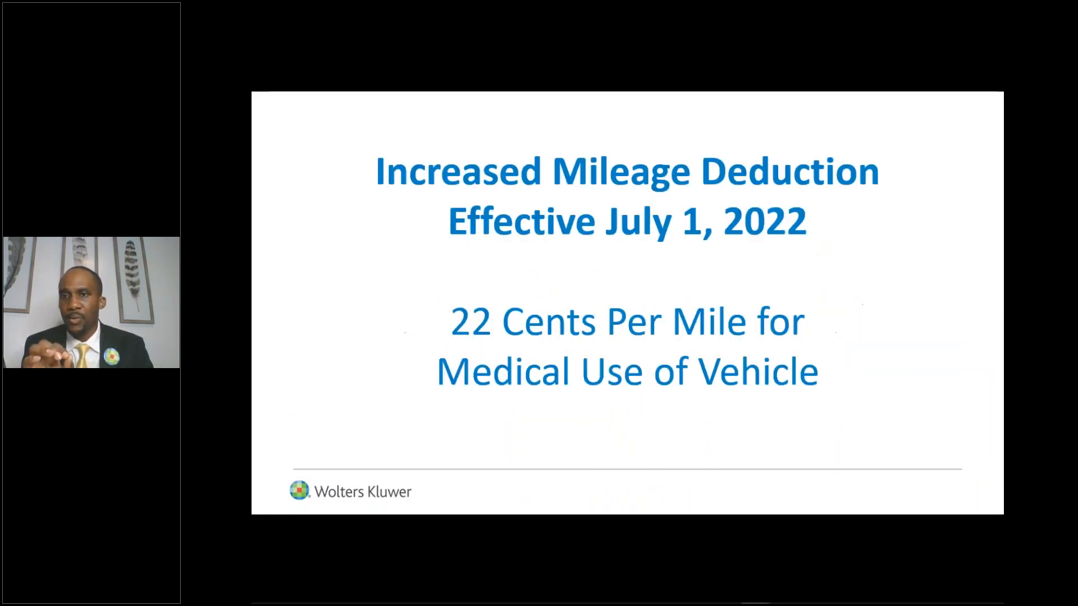
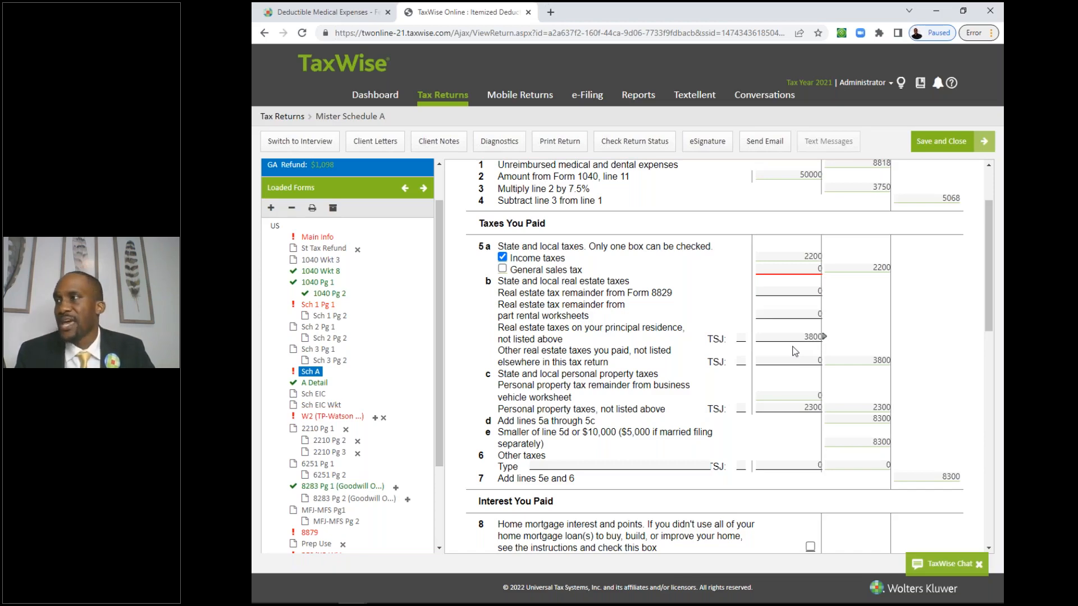
Step: Examine the state income tax amount and the line 7 total in Schedule A's Taxes You Paid section
click(796, 257)
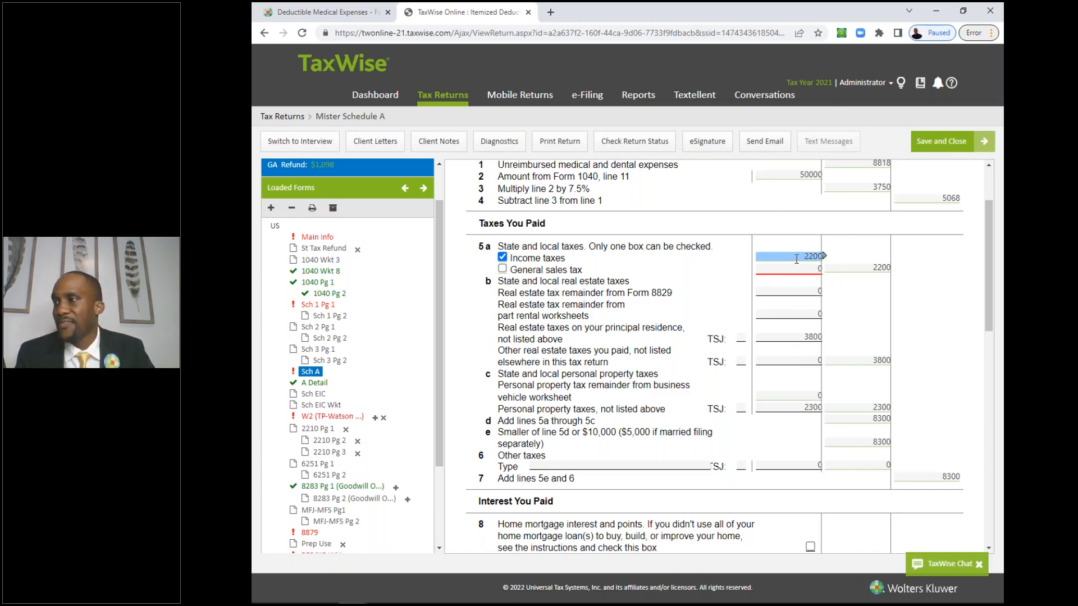
click(896, 479)
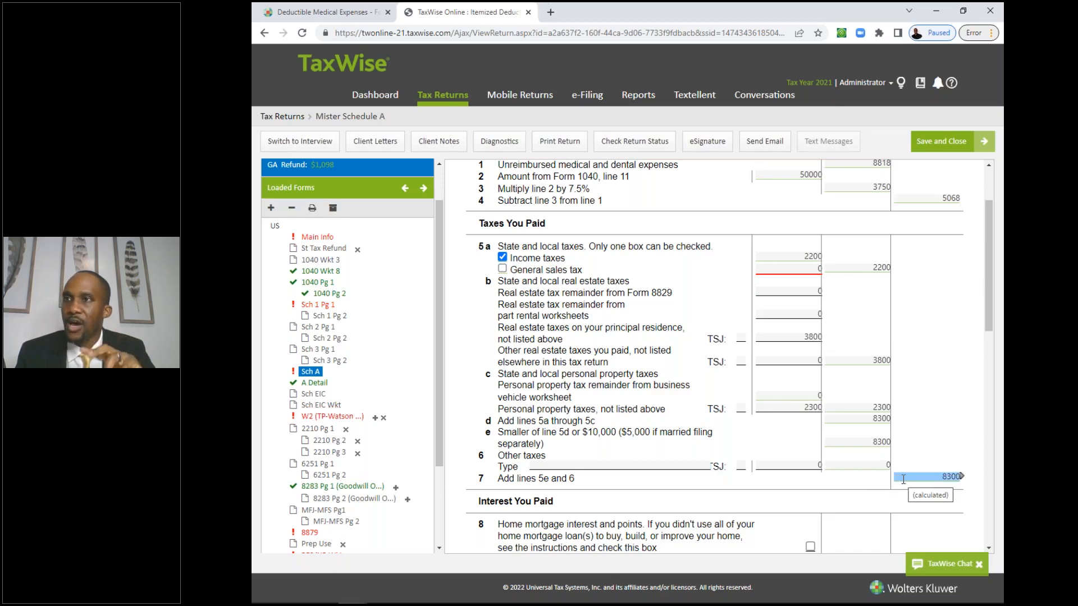
scroll(439, 360, up, 1)
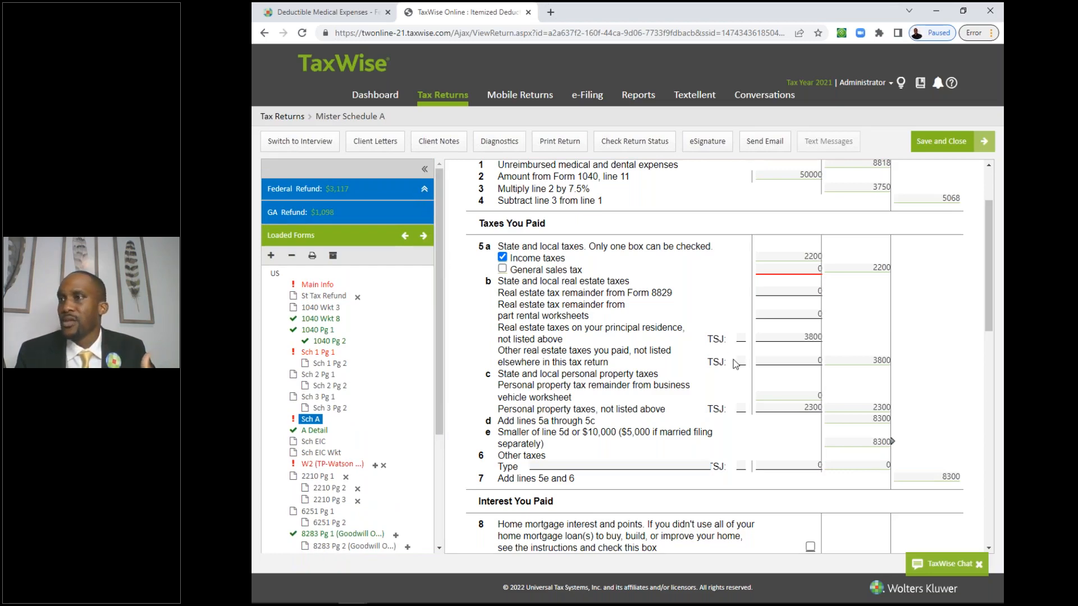
Step: Review Schedule A's mortgage interest section and the Gifts to Charity amounts, including the noncash contributions on line 12
drag(988, 284, 984, 347)
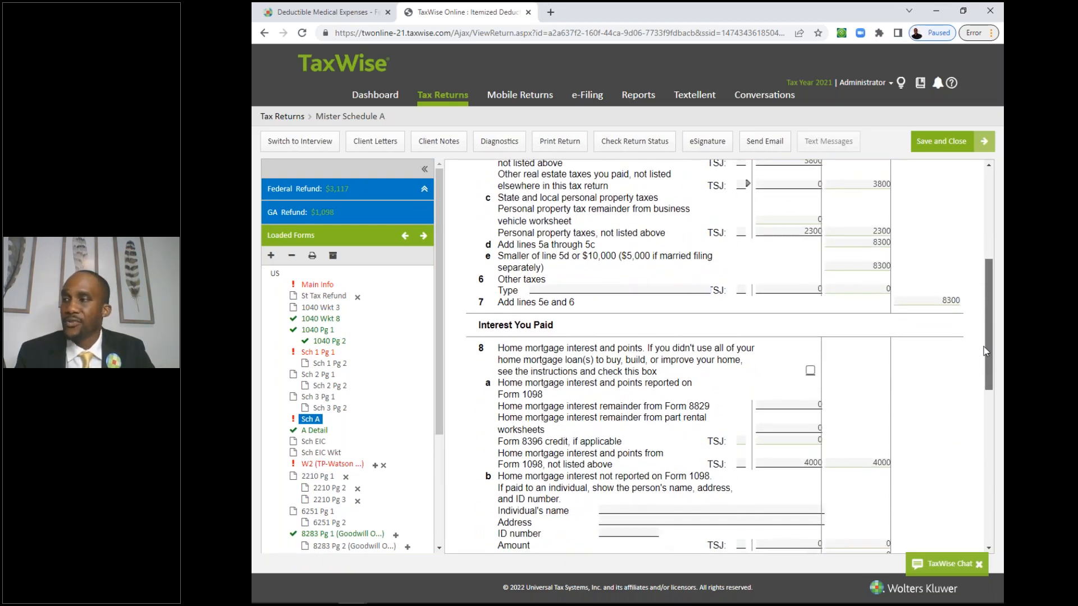
drag(983, 348, 987, 441)
click(929, 427)
click(886, 415)
click(880, 407)
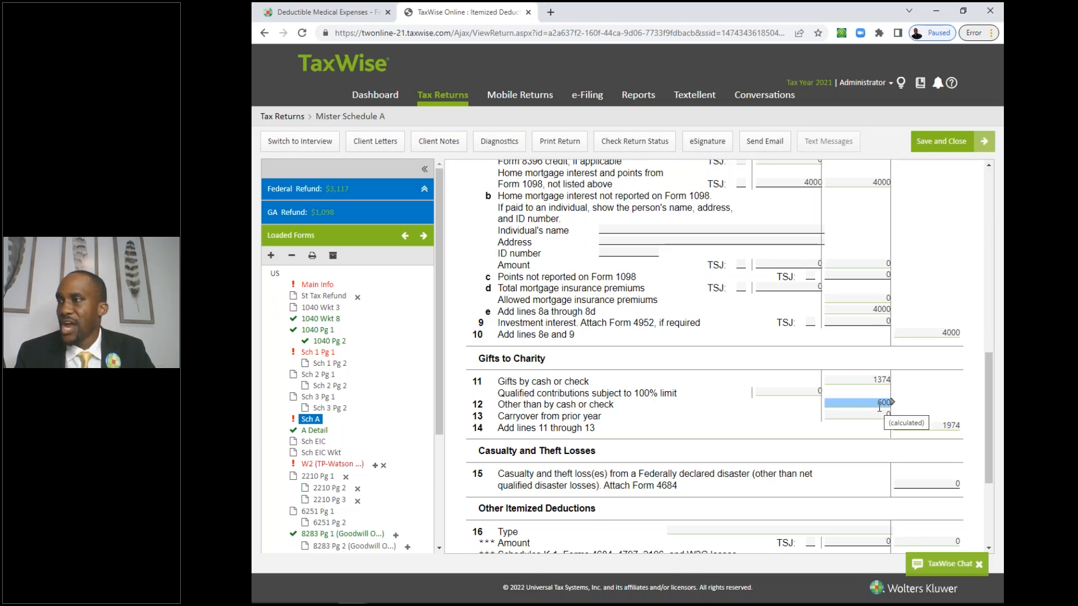
Step: Open Form 8283 page 1 and examine the donee organization's name and address for property A
click(364, 534)
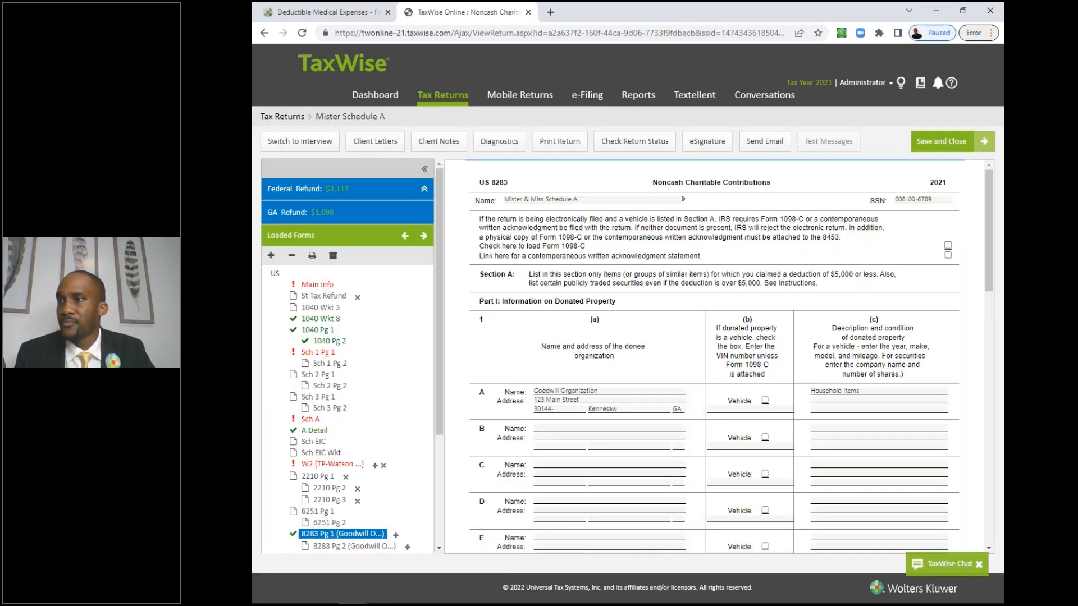
click(628, 393)
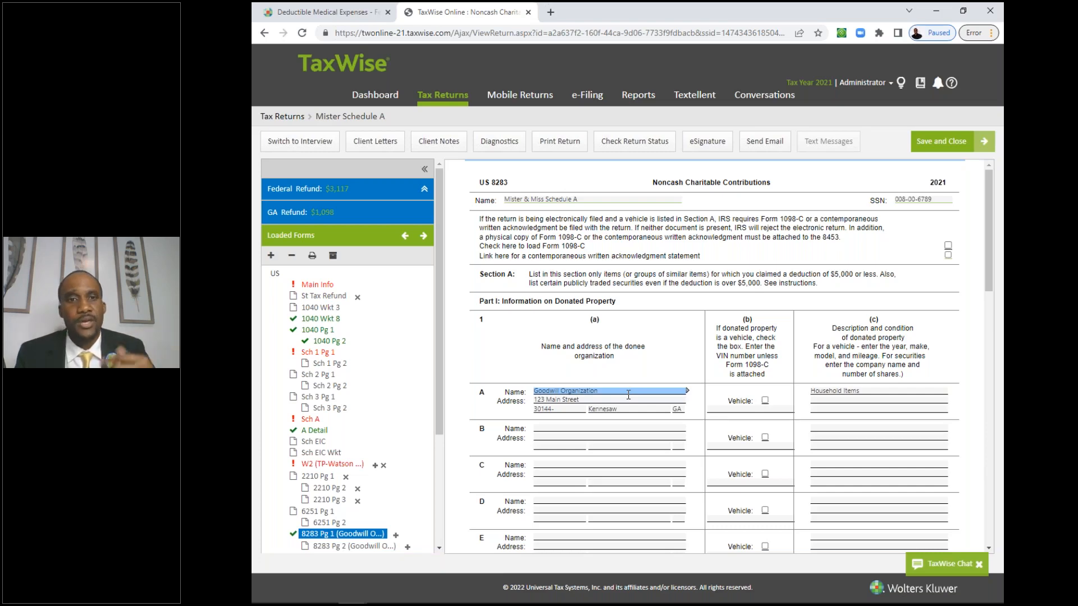
click(677, 408)
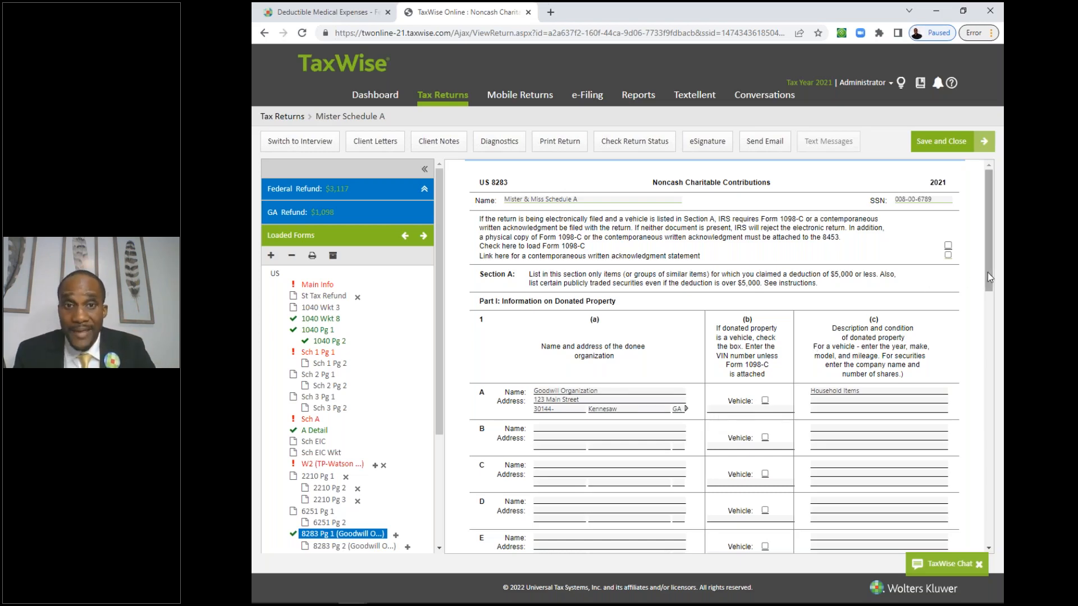
Step: Check the donor's cost and fair market value of donated property A on Form 8283
drag(988, 272, 977, 338)
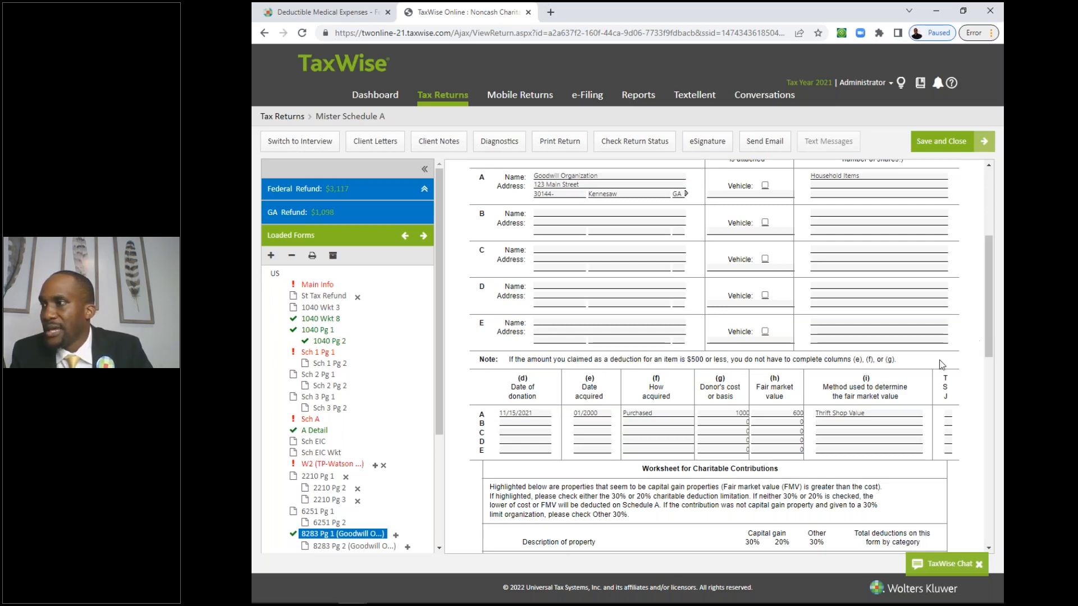
click(737, 412)
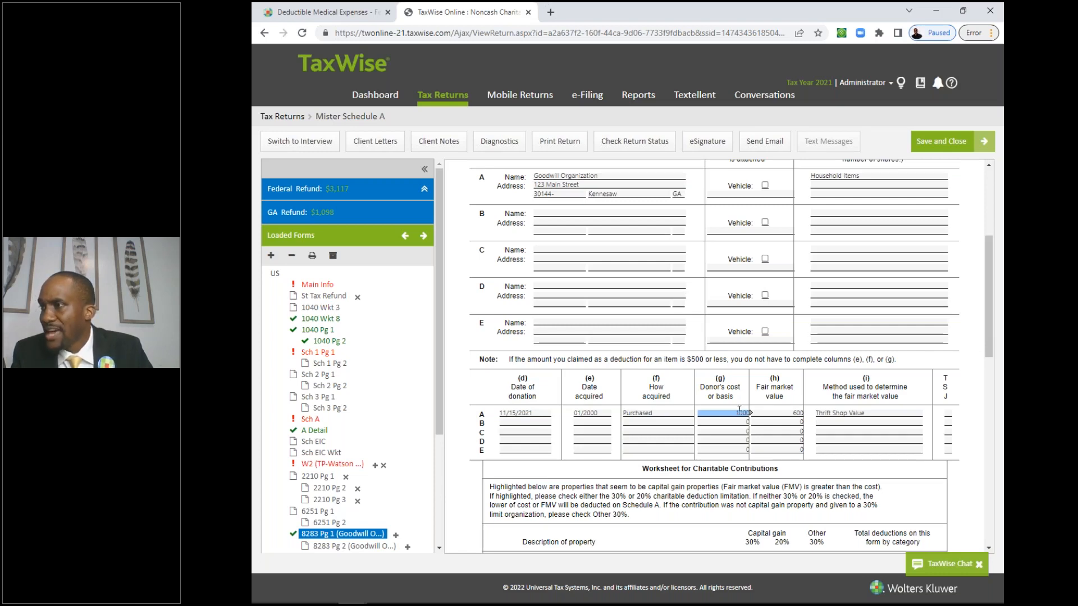
click(785, 414)
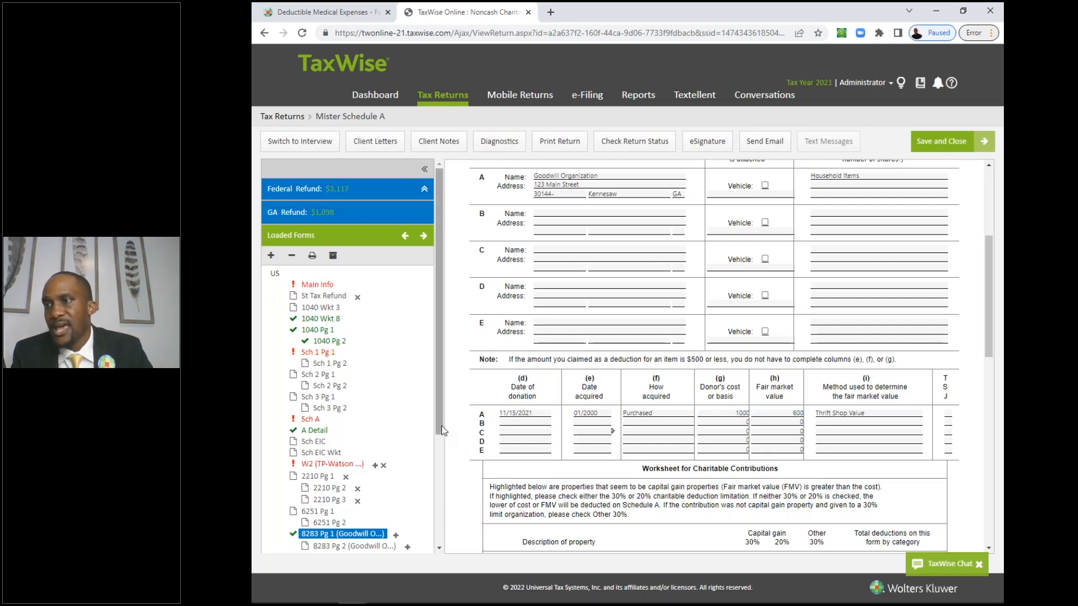
Step: Return to Schedule A and review the Gifts to Charity total and the total itemized deductions on line 17
scroll(345, 461, down, 1)
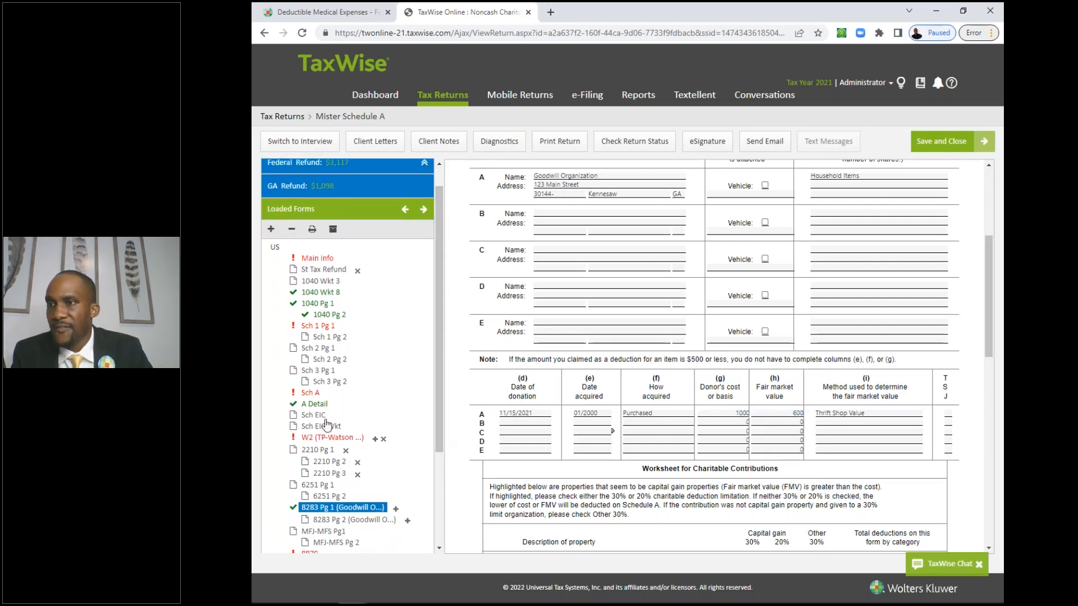
click(315, 393)
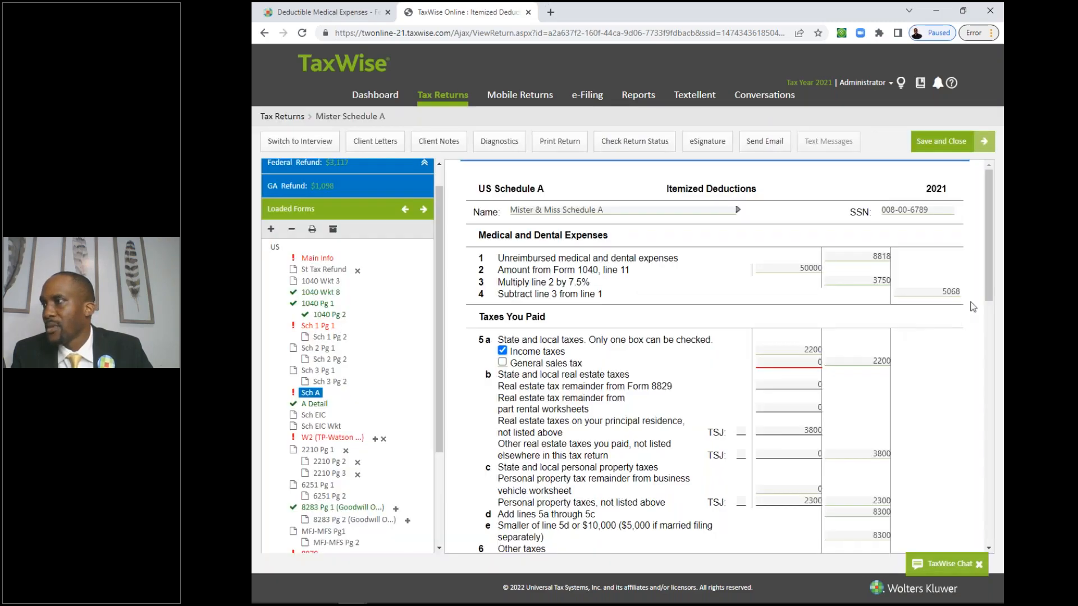
drag(988, 278, 986, 336)
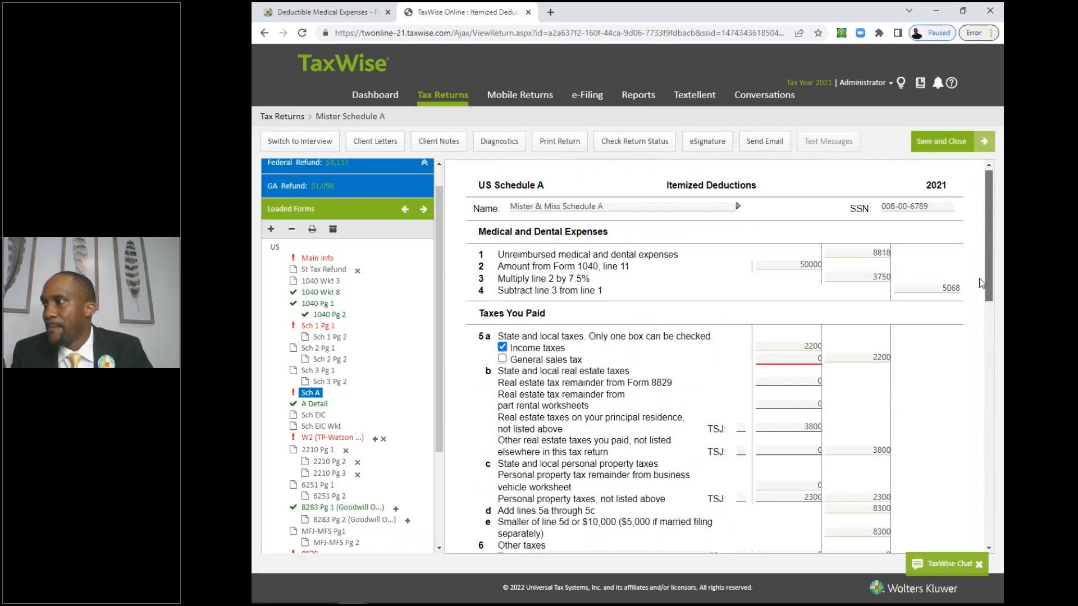
drag(984, 285, 998, 471)
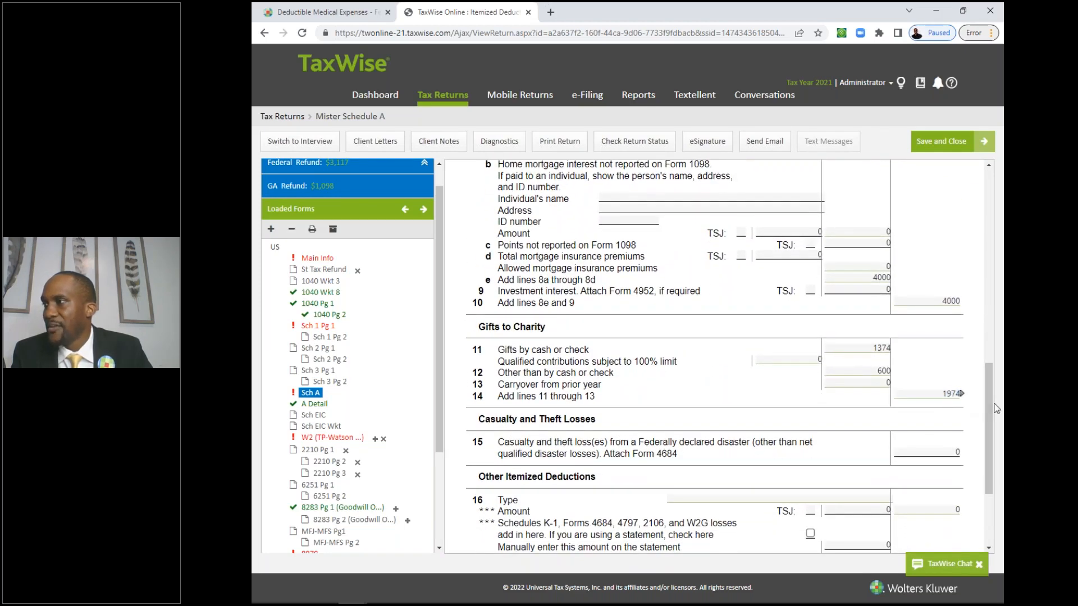
drag(989, 400, 993, 478)
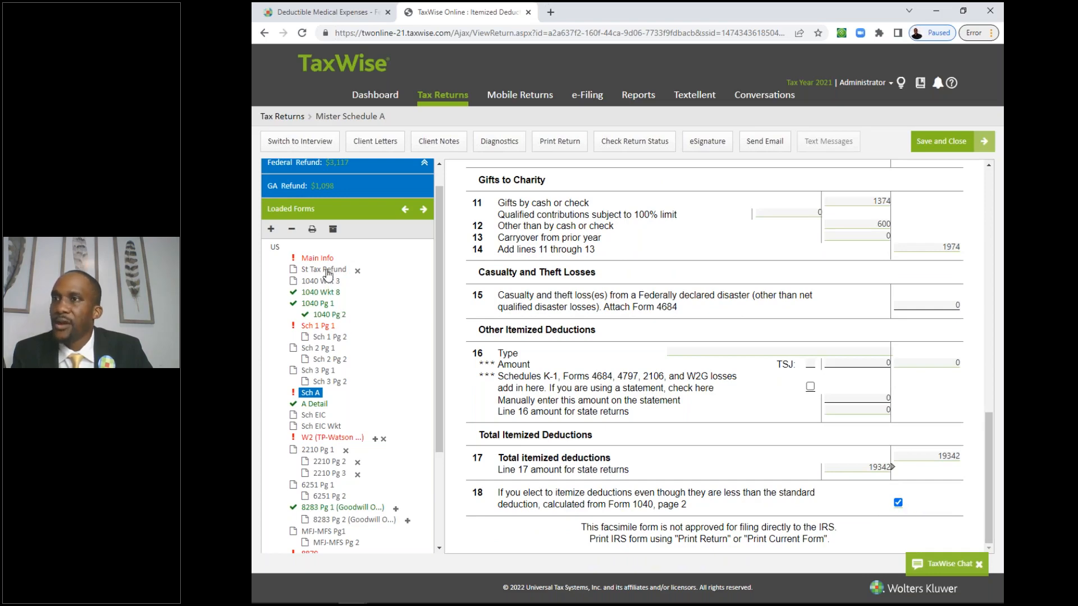
Step: Open 1040 page 1 and turn off the line 12 election to itemize when the standard deduction is larger
click(328, 304)
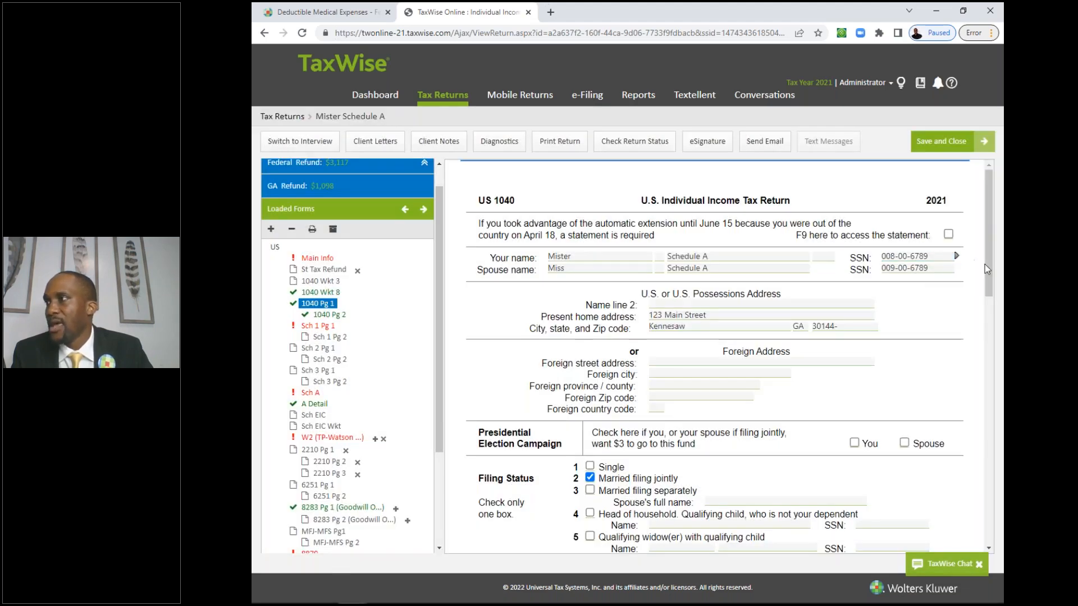
drag(986, 264, 991, 505)
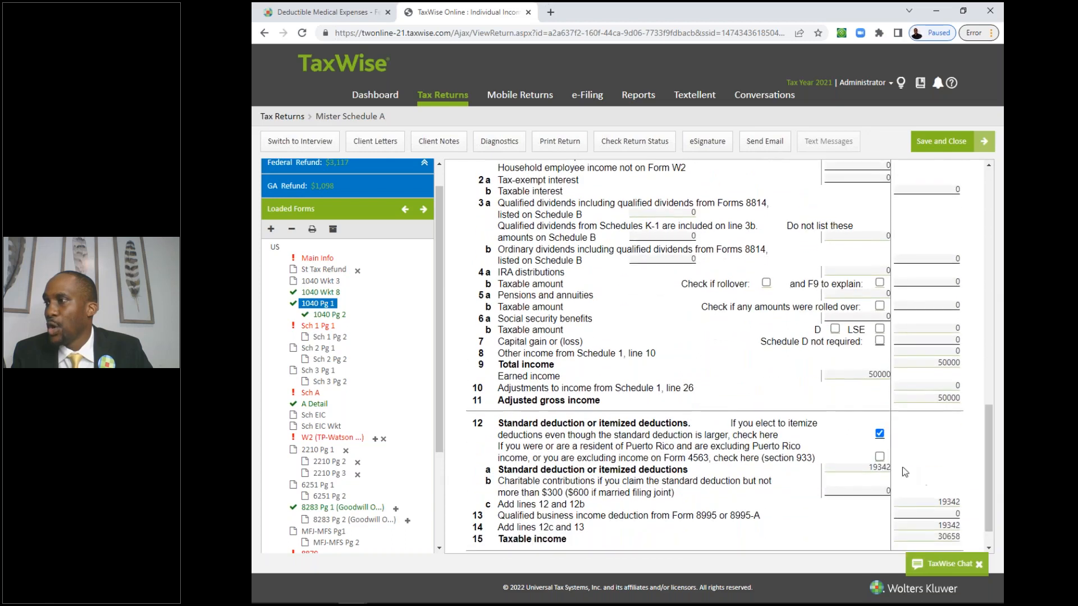
click(879, 434)
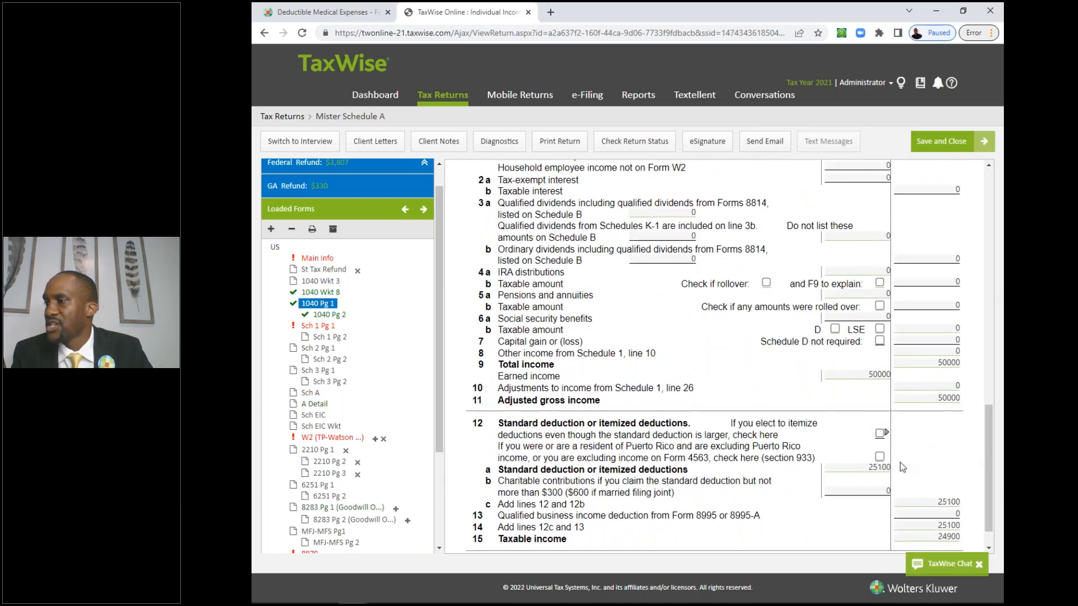
Step: Check the deduction amount on line 12a and expand the federal refund summary for the return
click(871, 471)
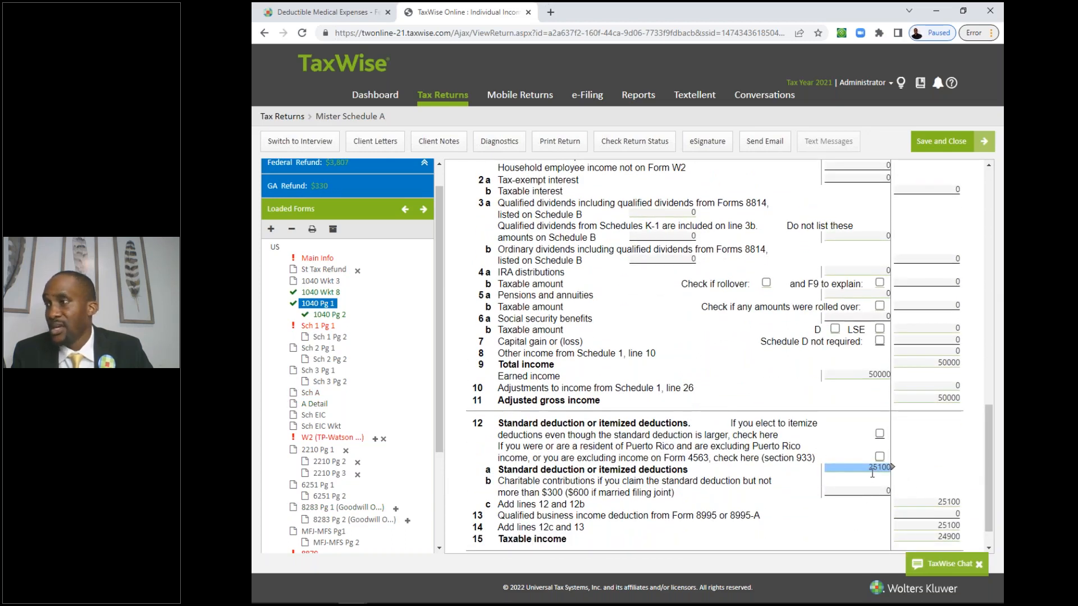
click(863, 480)
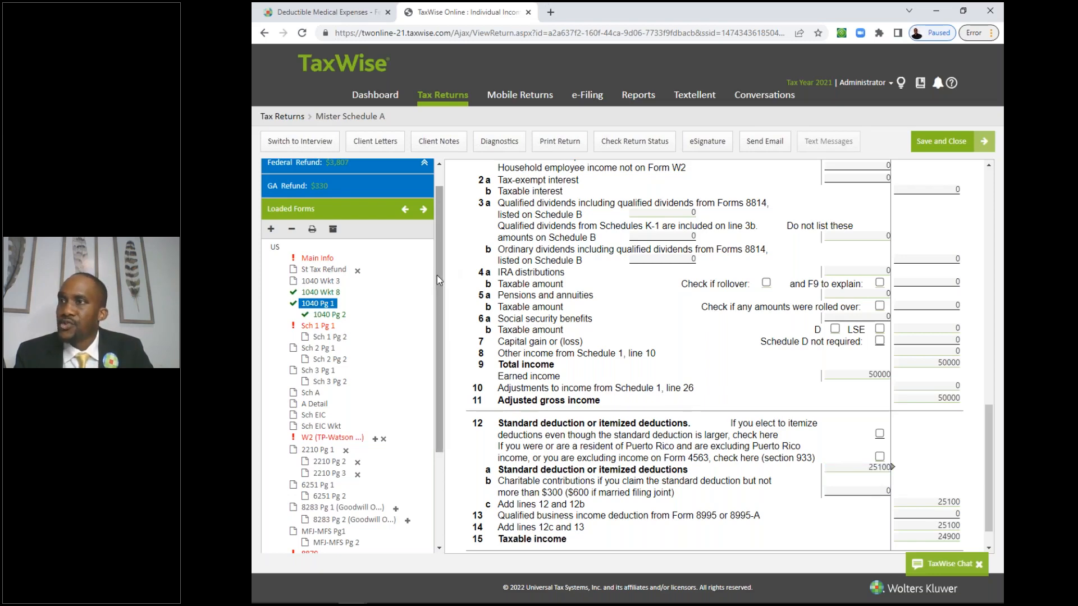
scroll(441, 186, up, 1)
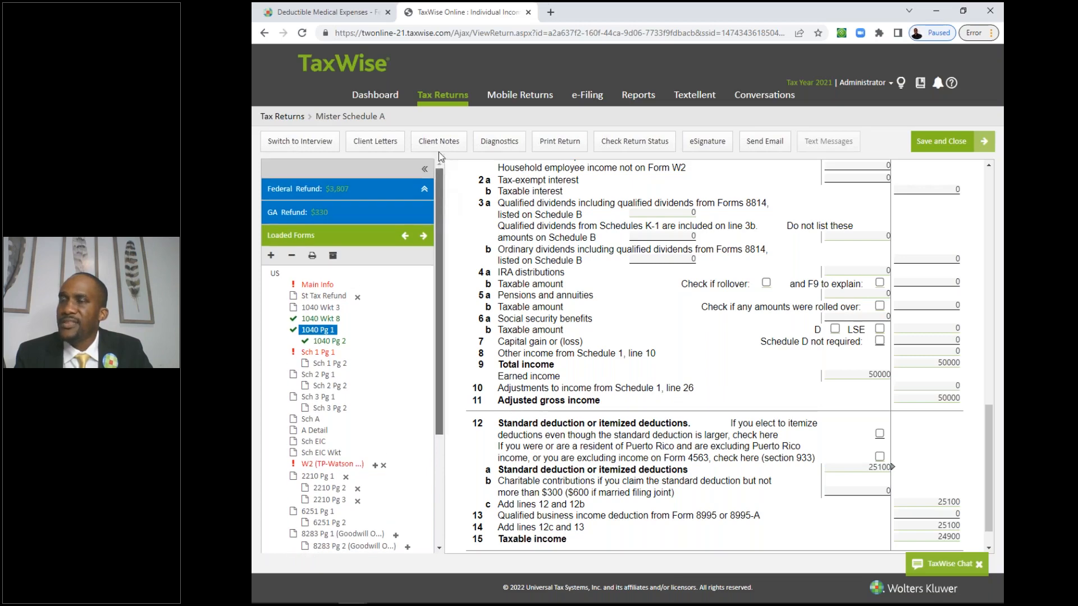
click(426, 190)
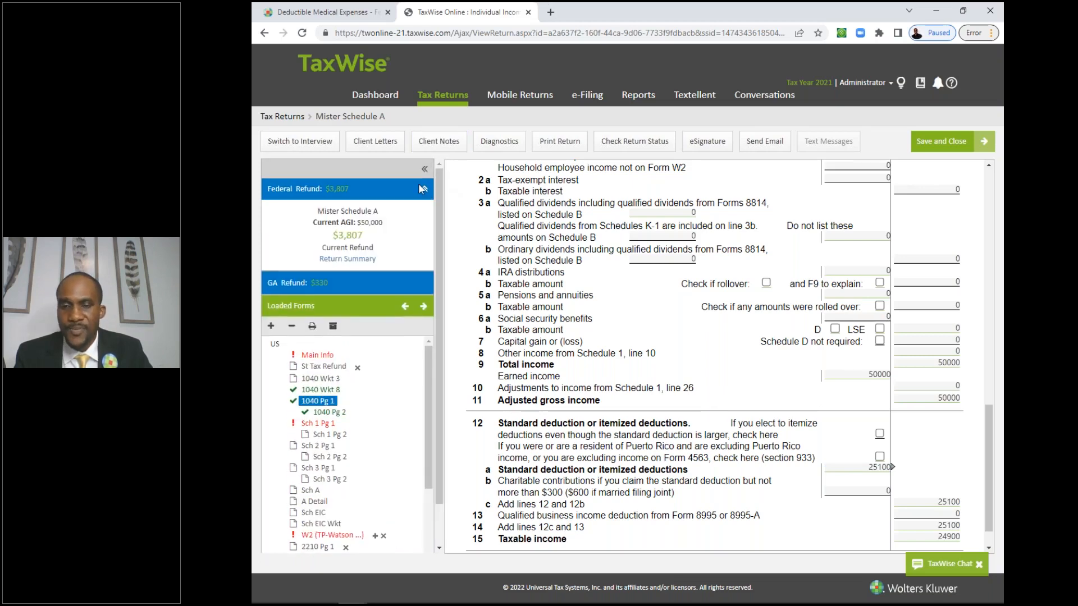
Step: Bring up Calculator and add the federal refund of 3807 and the Georgia refund of 330
key(alt+Tab)
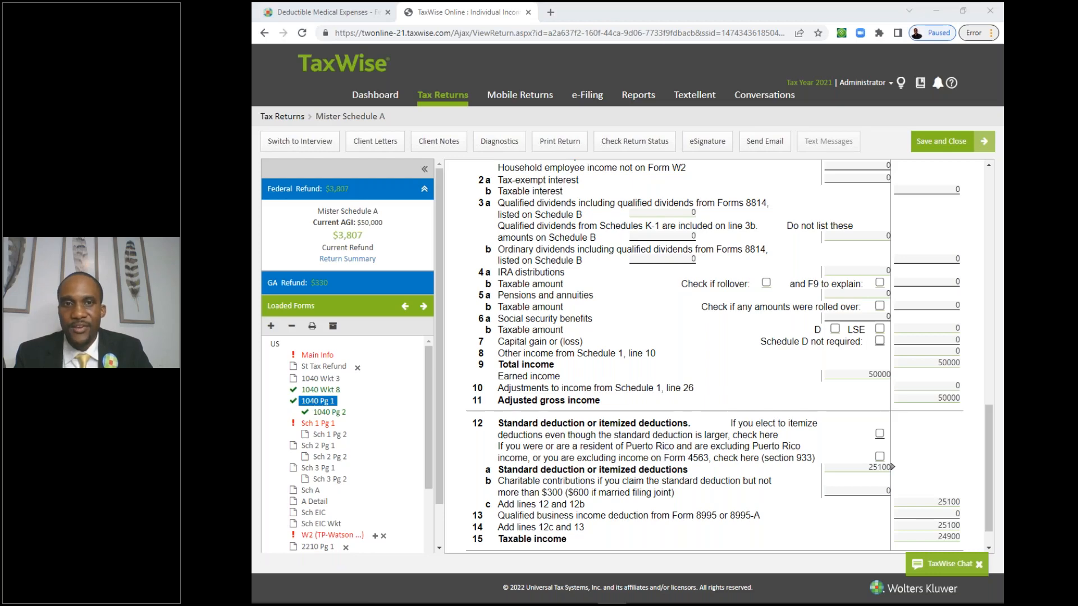
drag(129, 144, 609, 196)
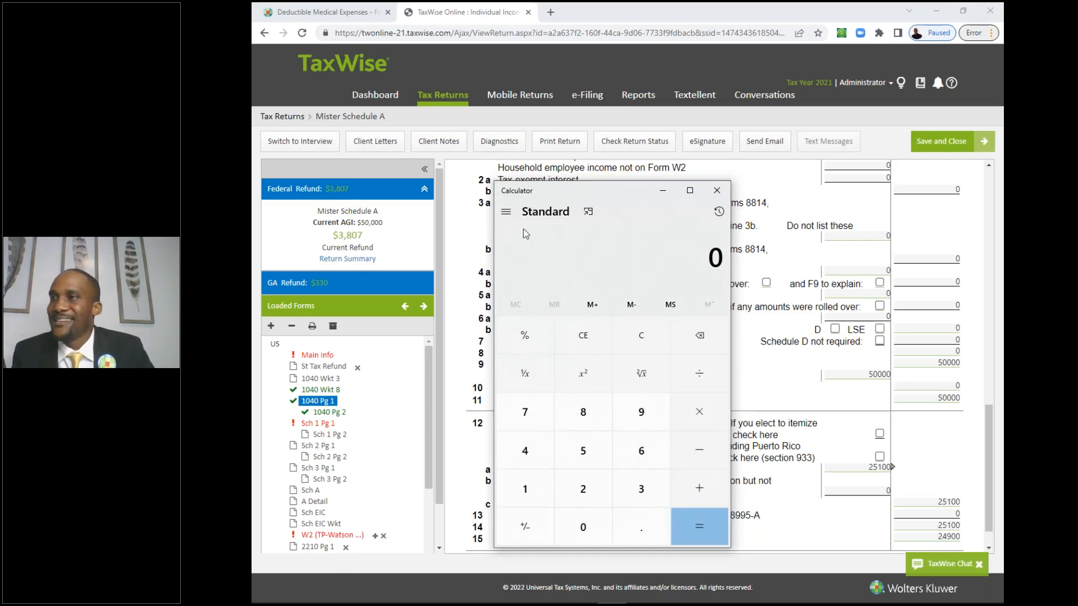
click(626, 489)
click(588, 415)
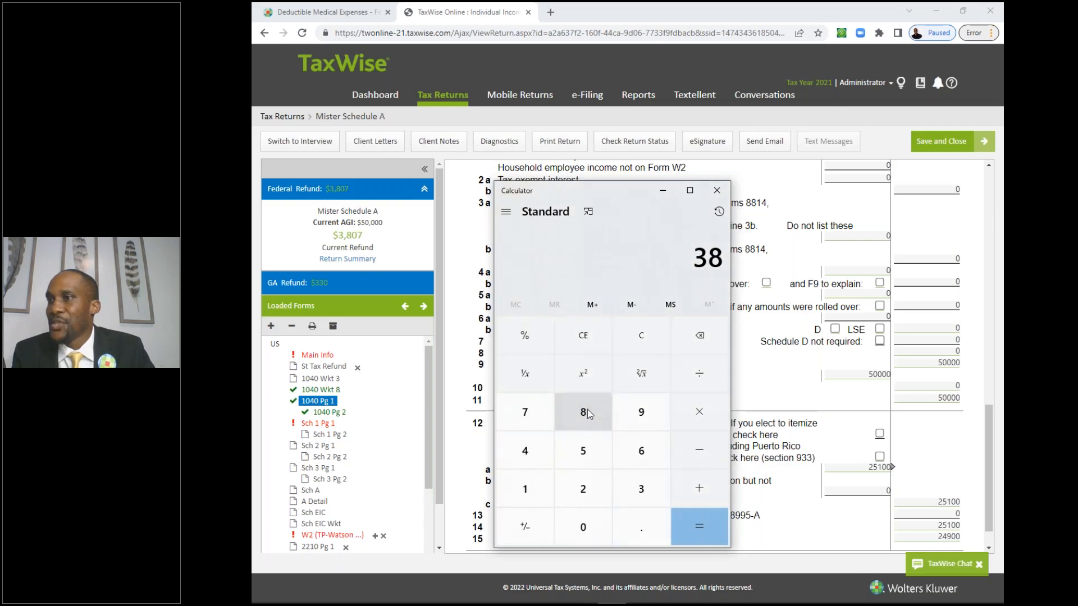
click(583, 526)
click(535, 412)
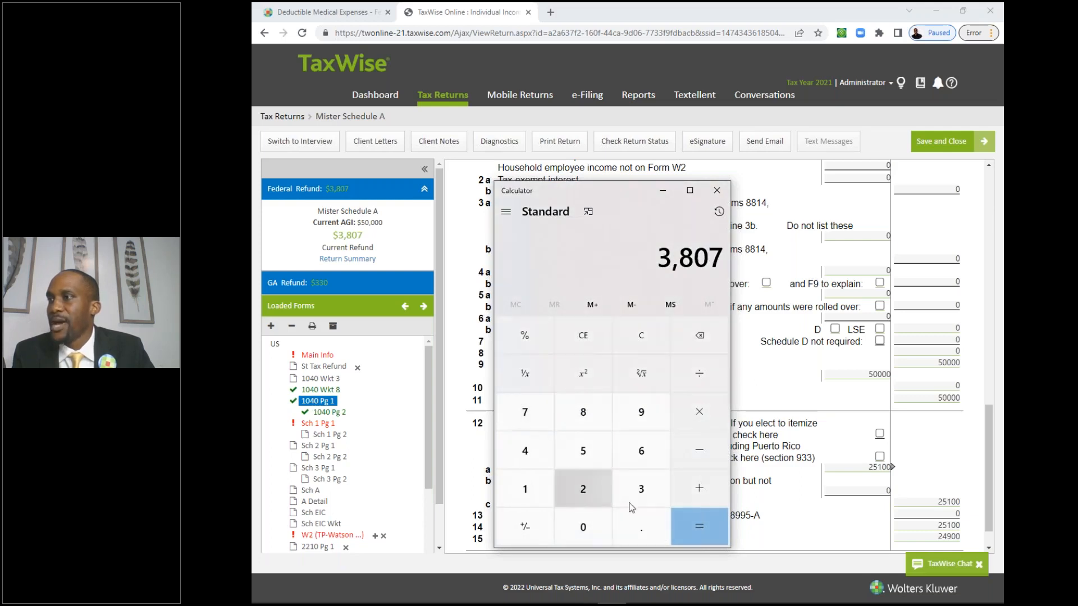
click(699, 488)
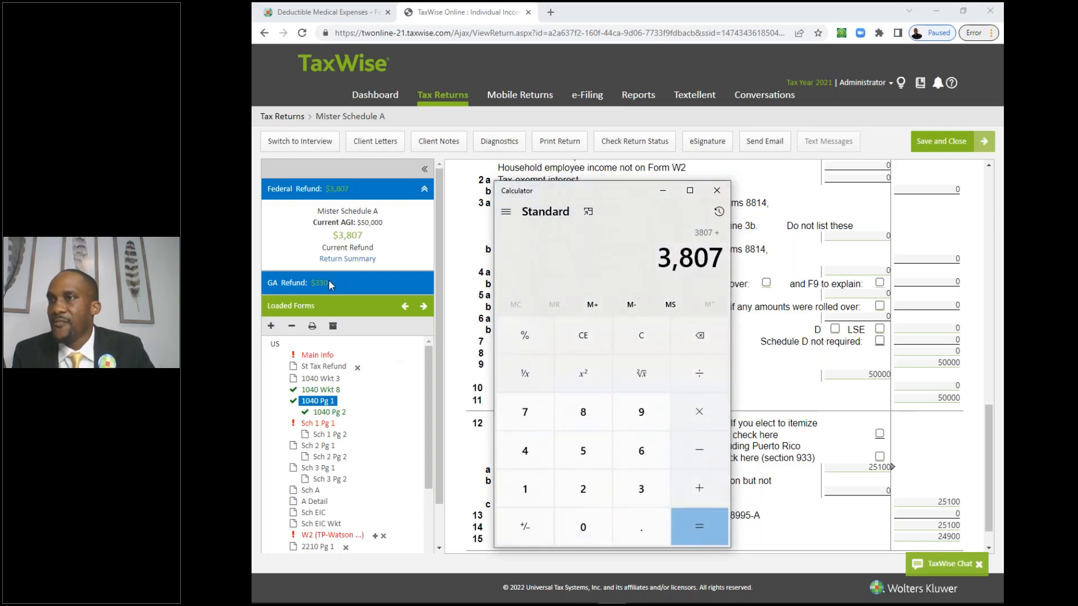
click(646, 490)
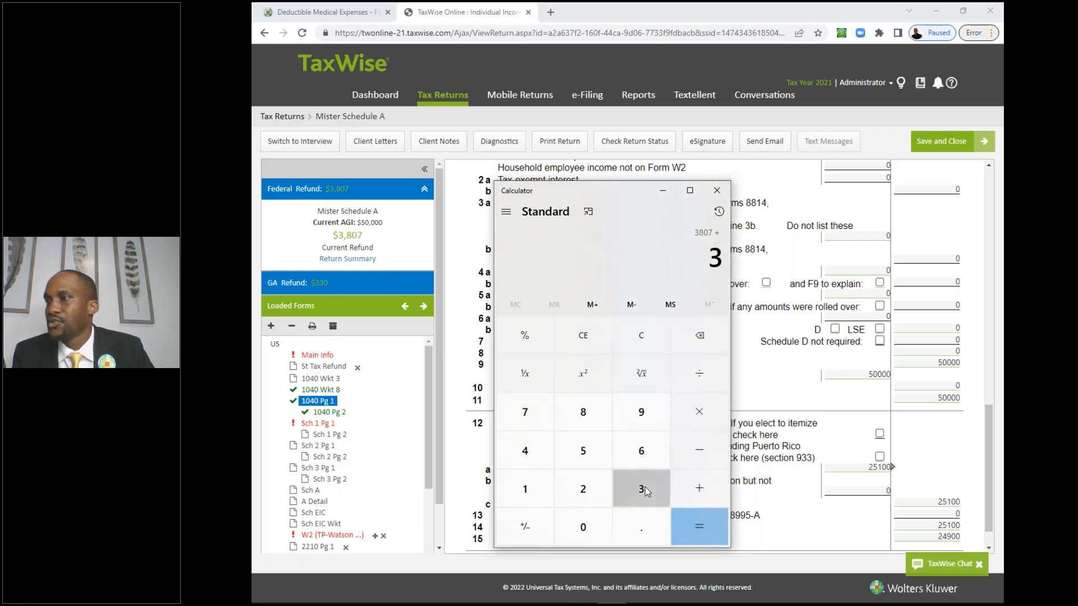
click(645, 489)
click(584, 525)
click(699, 532)
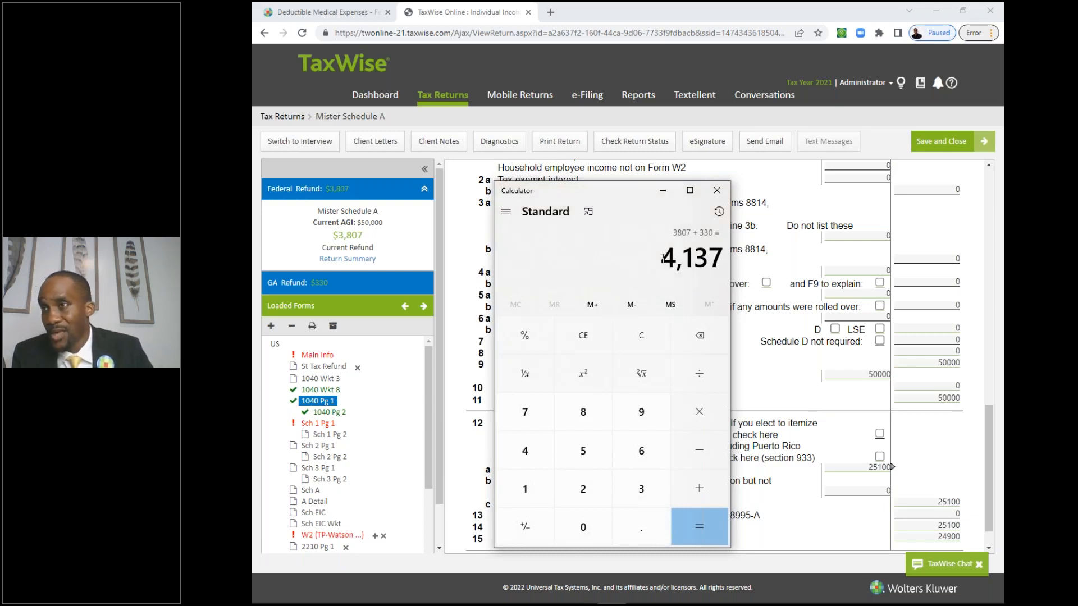
key(ctrl)
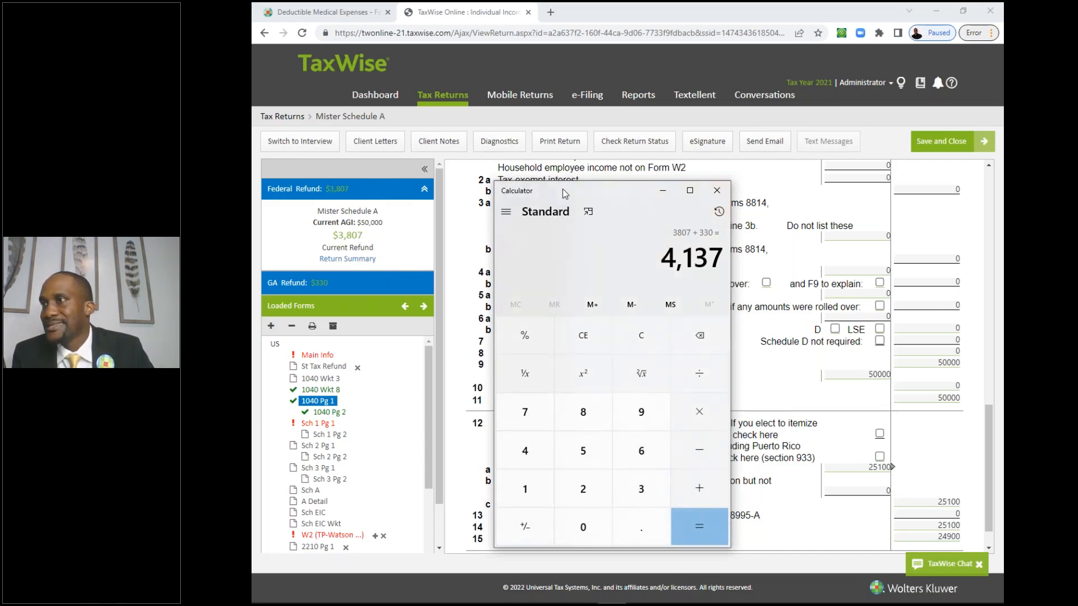
drag(562, 194, 253, 264)
Step: Turn the line 12 election to itemize back on in 1040 page 1 and check the deduction on line 12a
click(891, 467)
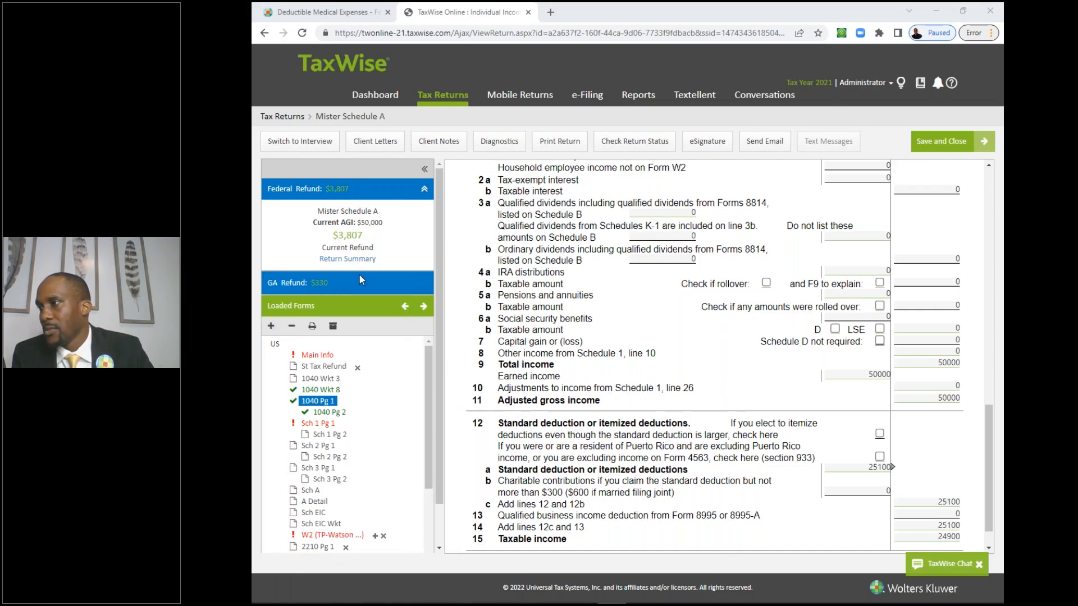
click(883, 465)
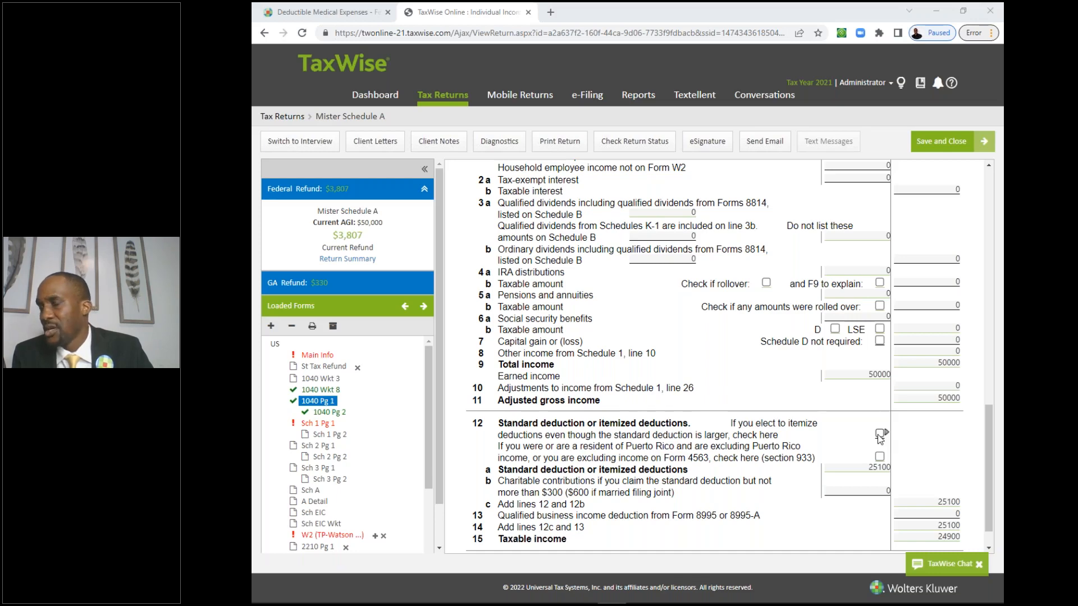
click(880, 435)
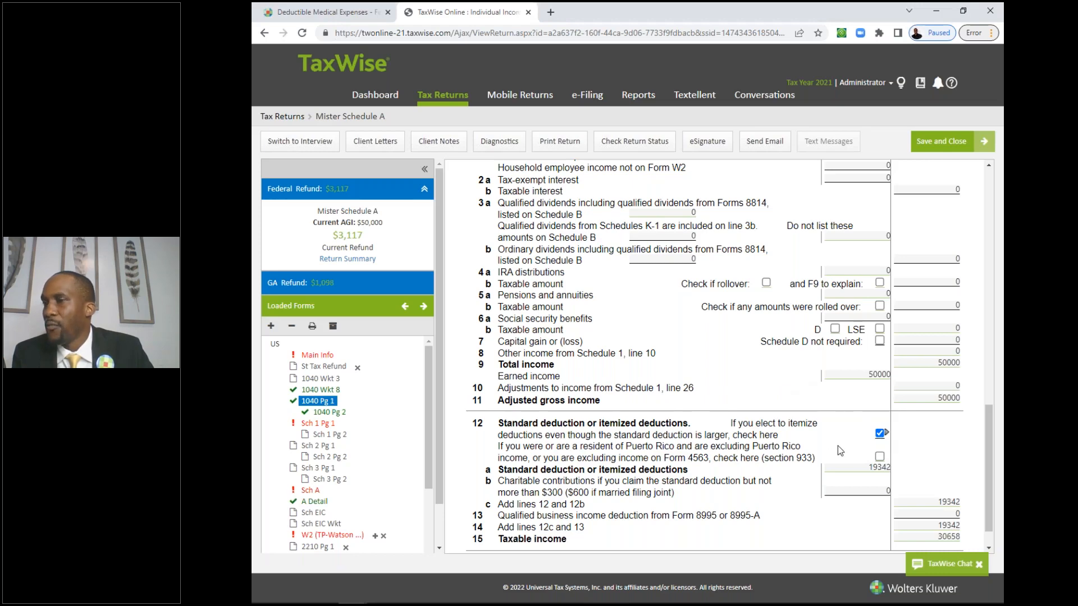
click(878, 473)
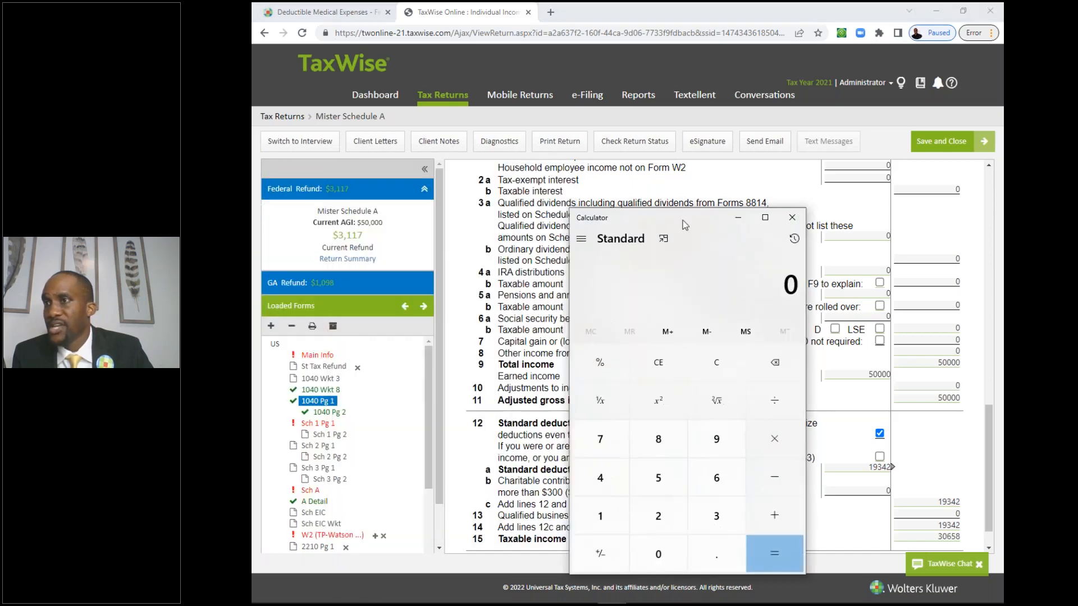
Step: Subtract the itemized federal refund of 3117 from the standard-deduction refund of 3807 in Calculator, and clear the calculation
text(3,808)
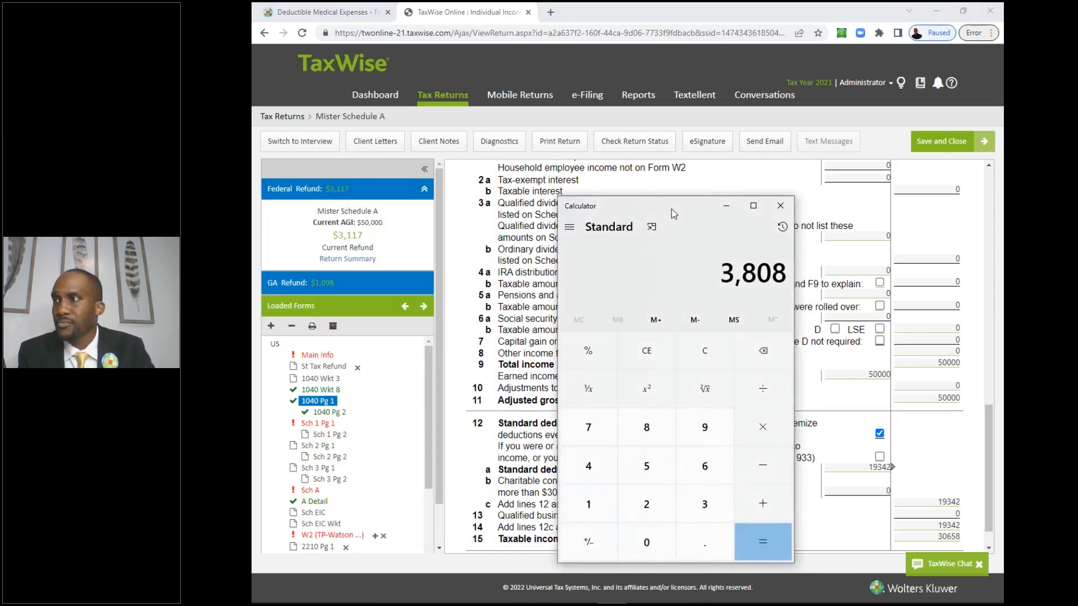
key(BackSpace)
text(7)
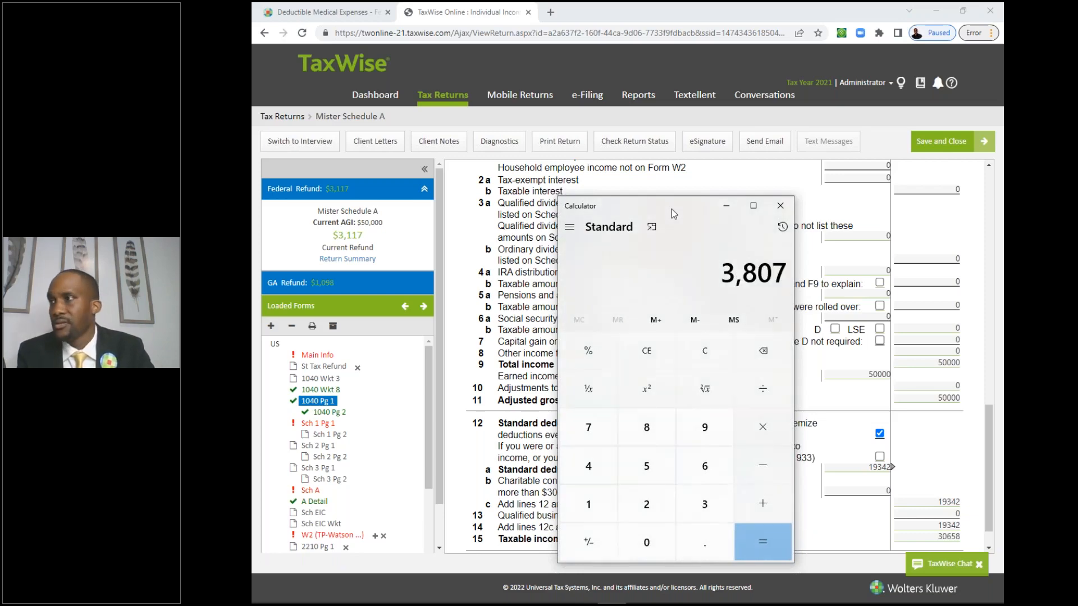
key(minus)
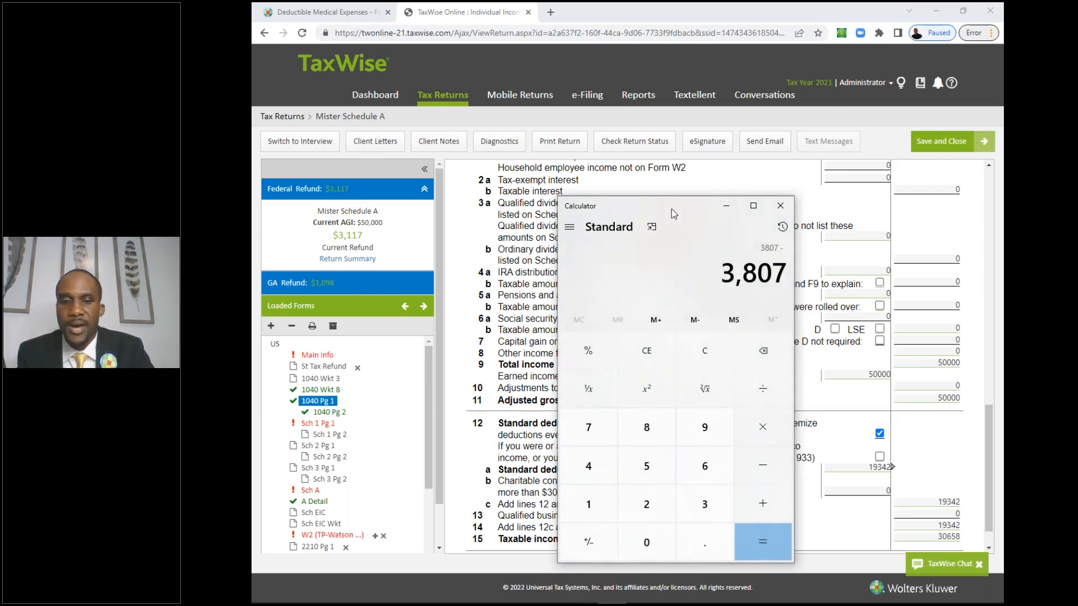
text(3117)
key(Return)
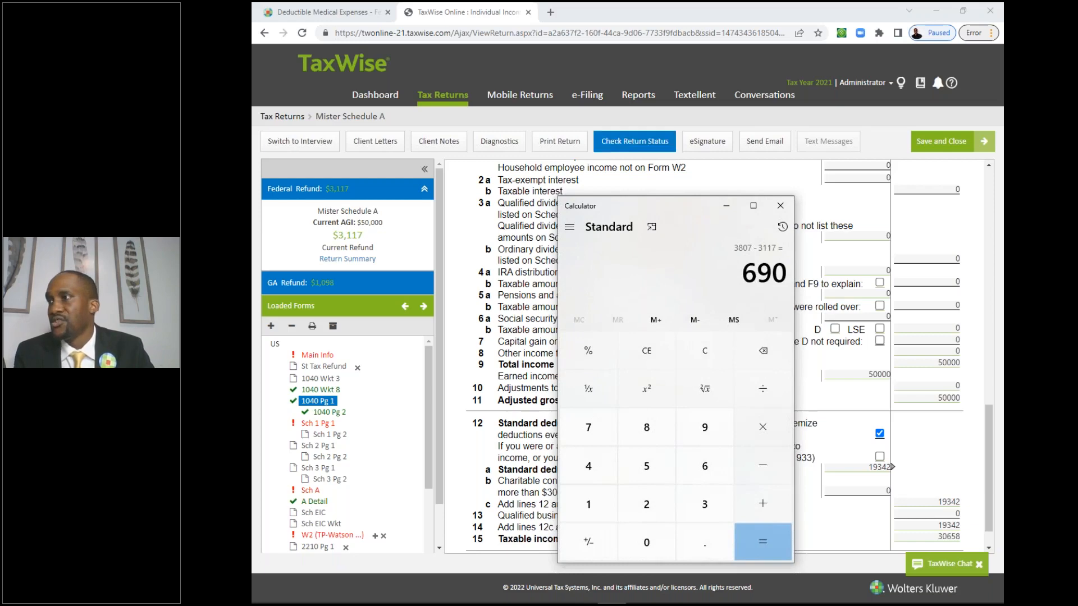
click(694, 353)
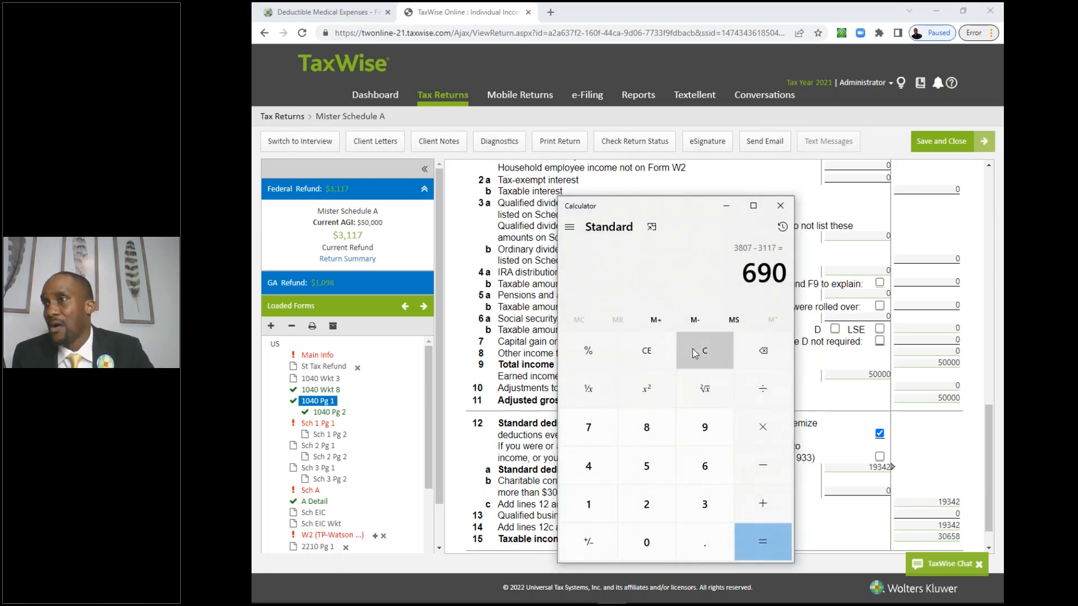
Step: Turn off the line 12 election to itemize and total the 3807 federal and 330 Georgia refunds in Calculator
click(879, 434)
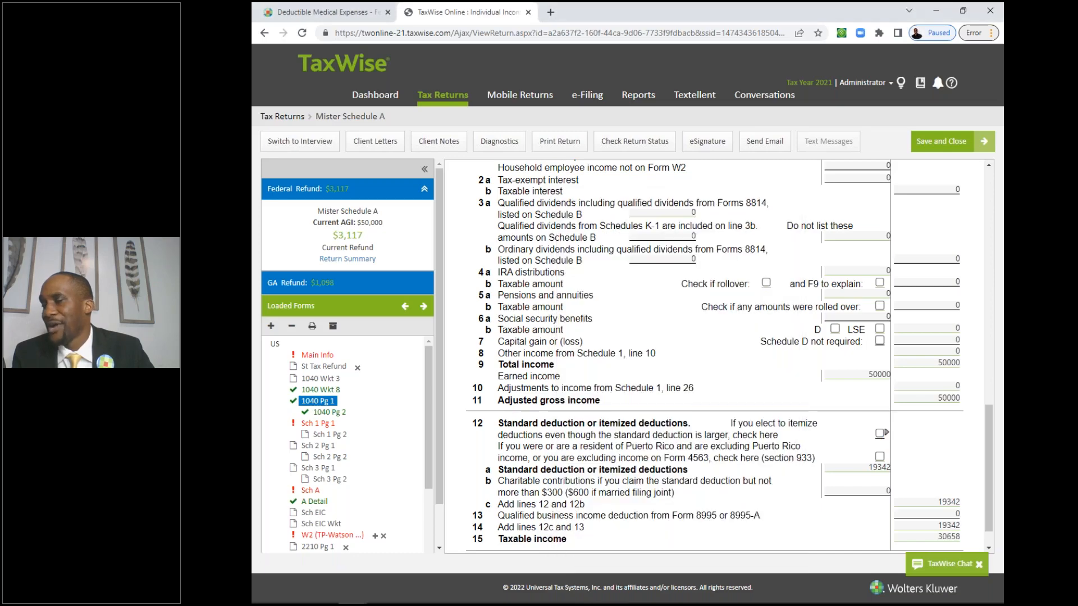
key(alt+Tab)
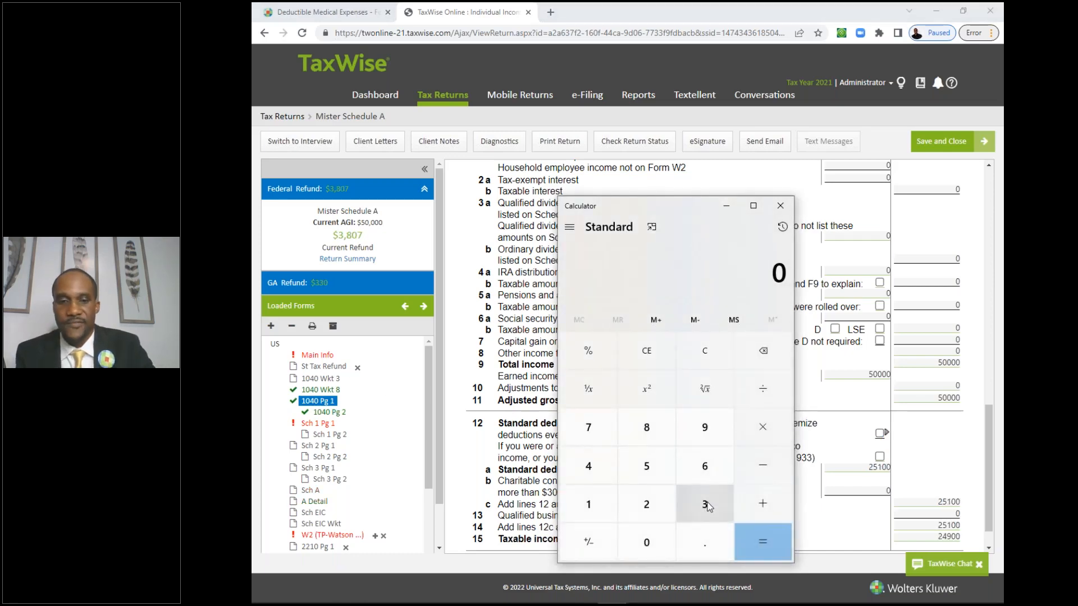
text(3807 + )
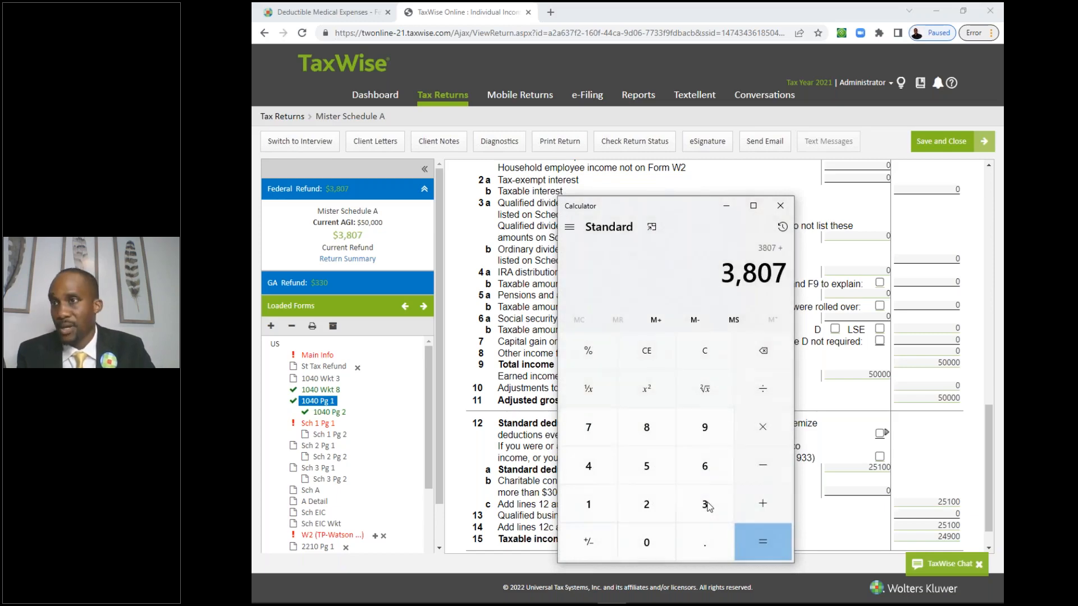
text(330)
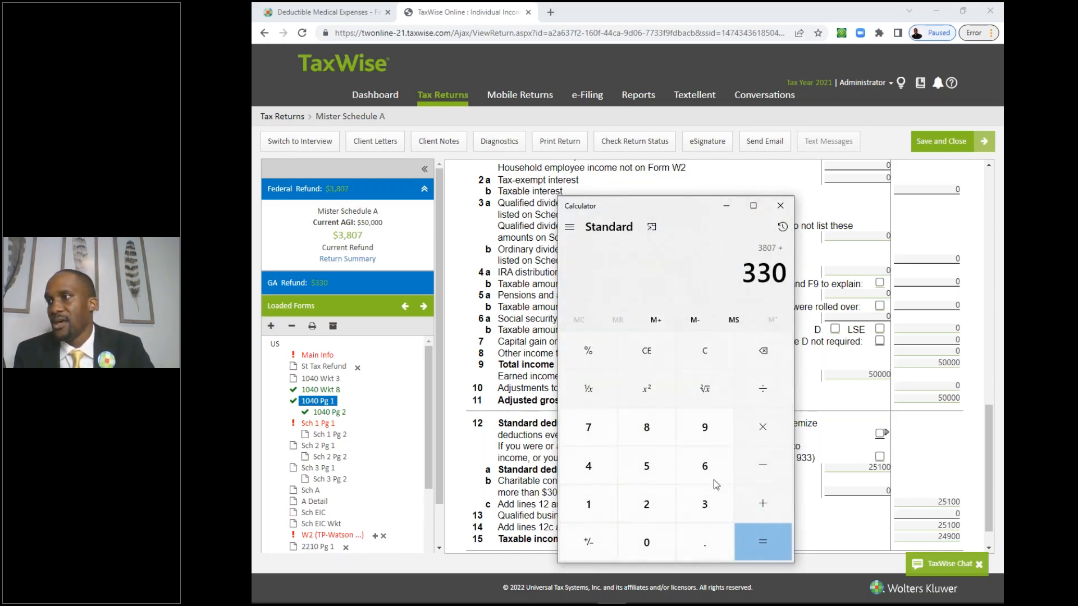
click(764, 559)
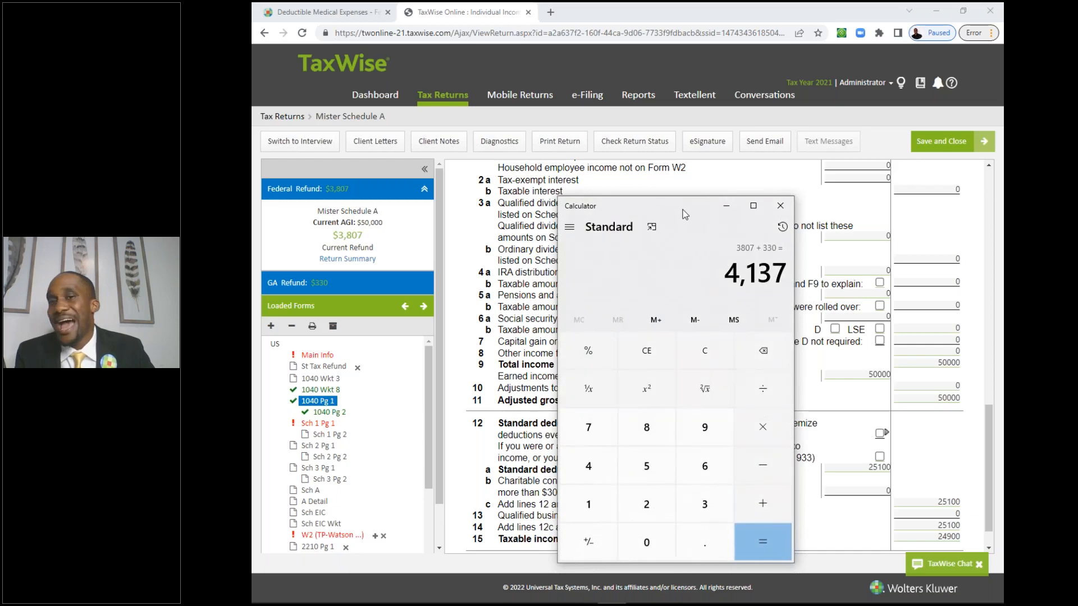
drag(681, 210, 129, 320)
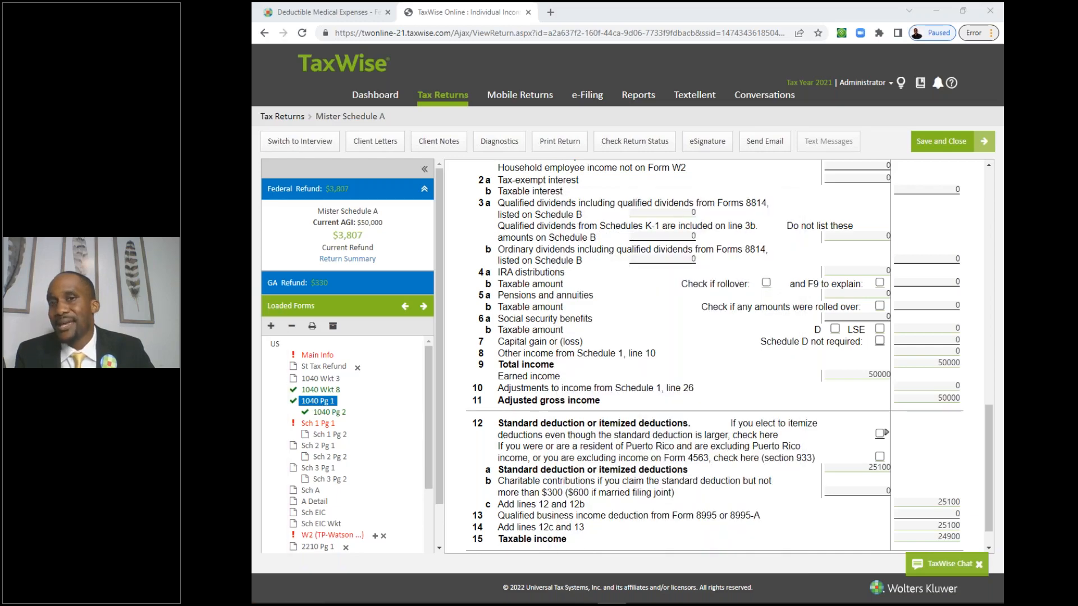
Step: Turn on the line 12 election to itemize and total the 3117 federal and 1098 Georgia refunds in Calculator
click(879, 433)
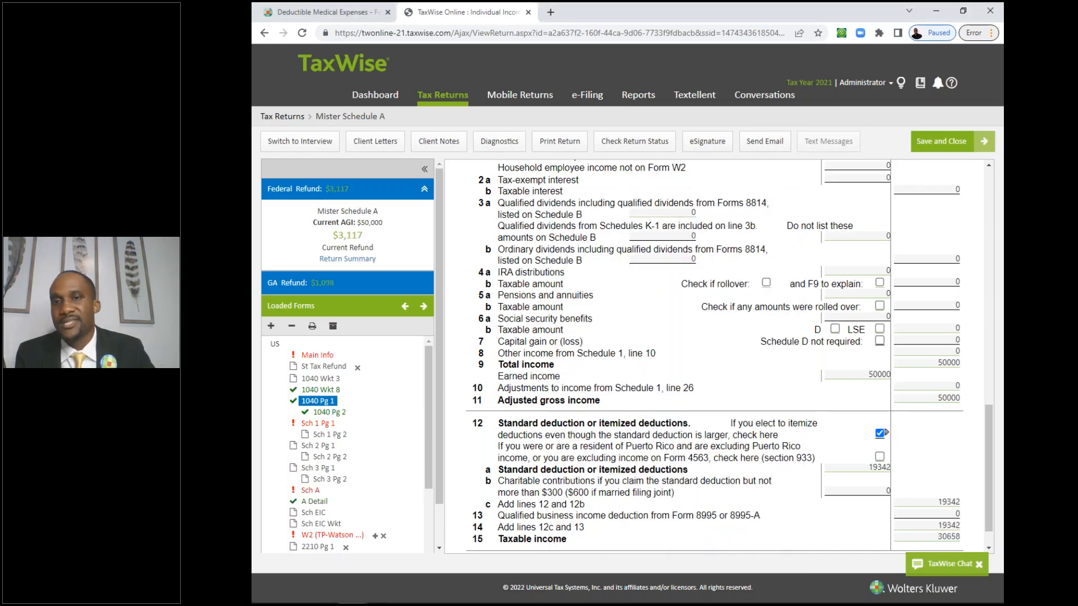
drag(112, 168, 669, 177)
click(696, 316)
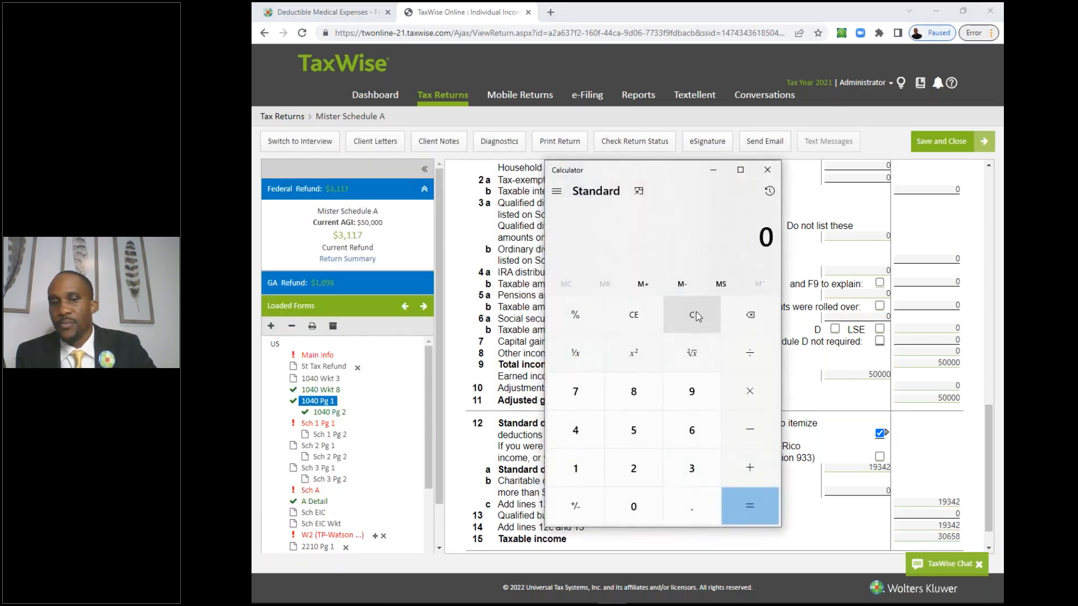
text(3117)
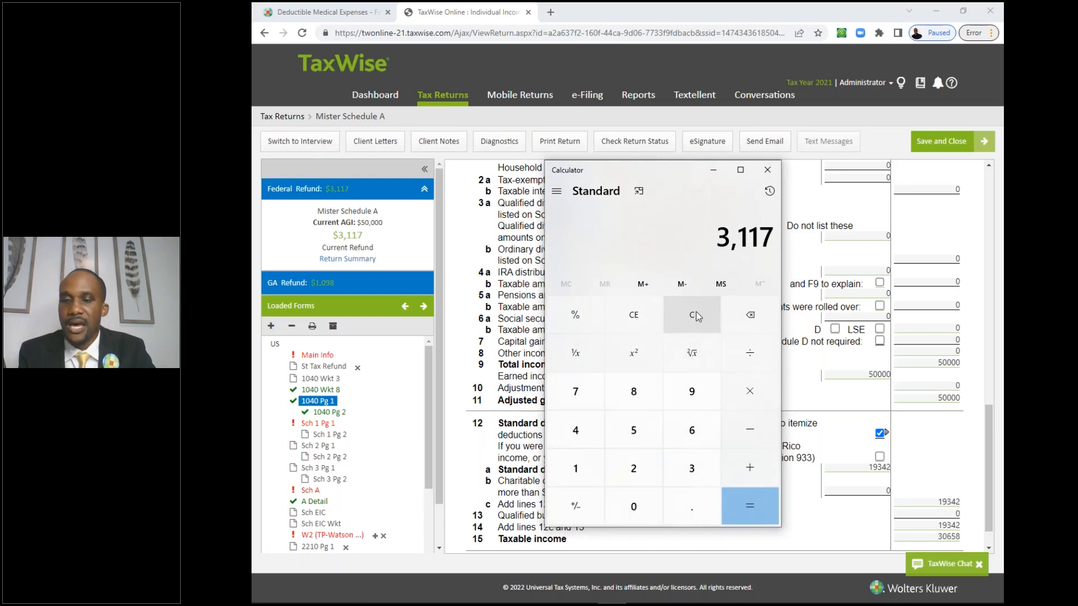
key(plus)
text(1098)
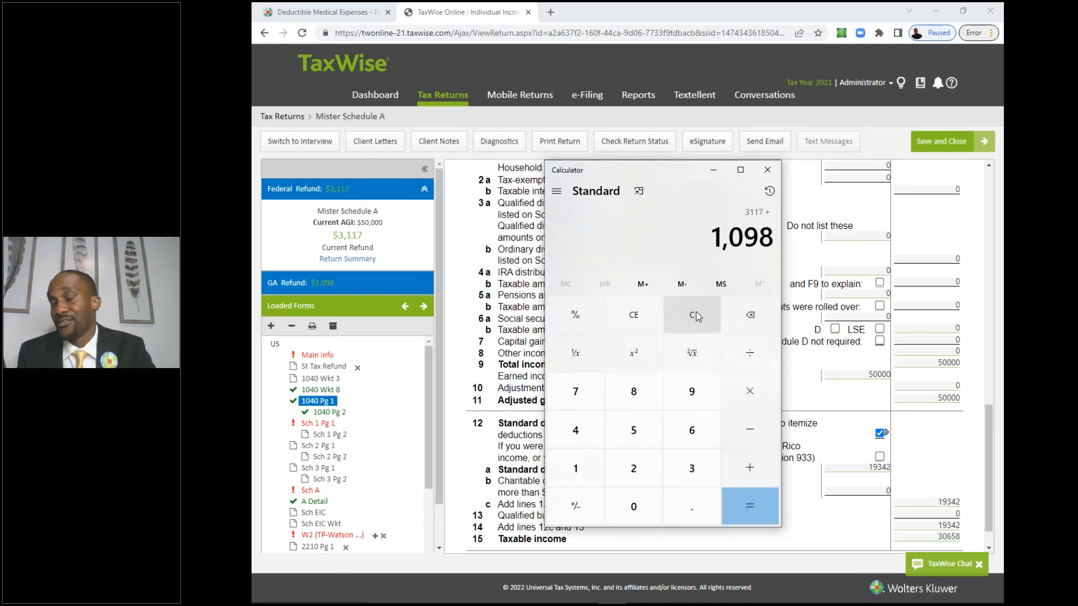
key(Return)
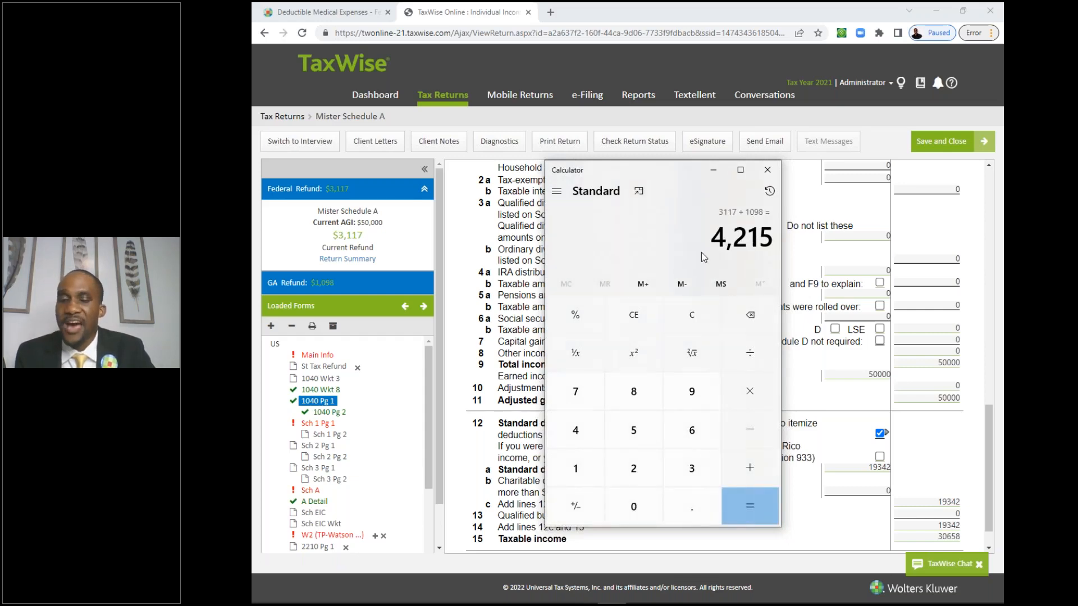
Step: Subtract the standard-deduction refund total of 4137 from the itemized total in Calculator, and minimize Calculator
key(minus)
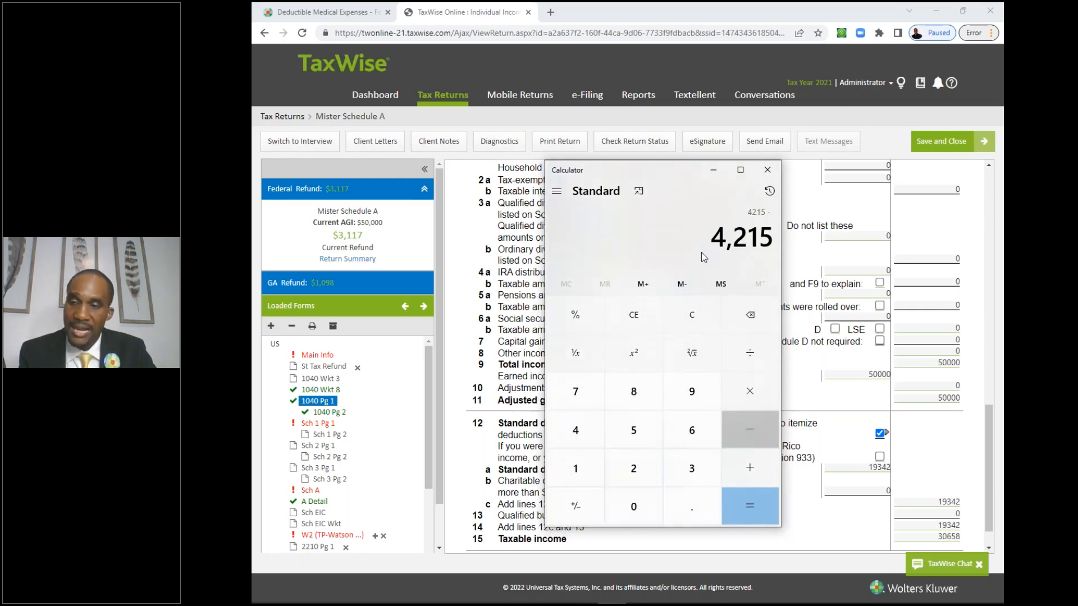
text(4137)
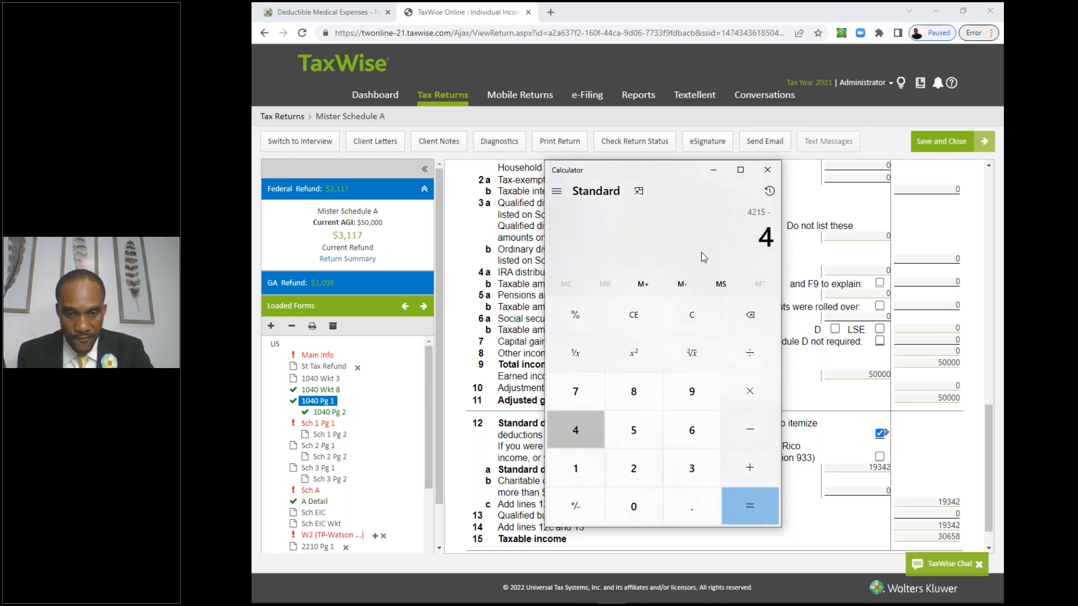
key(Return)
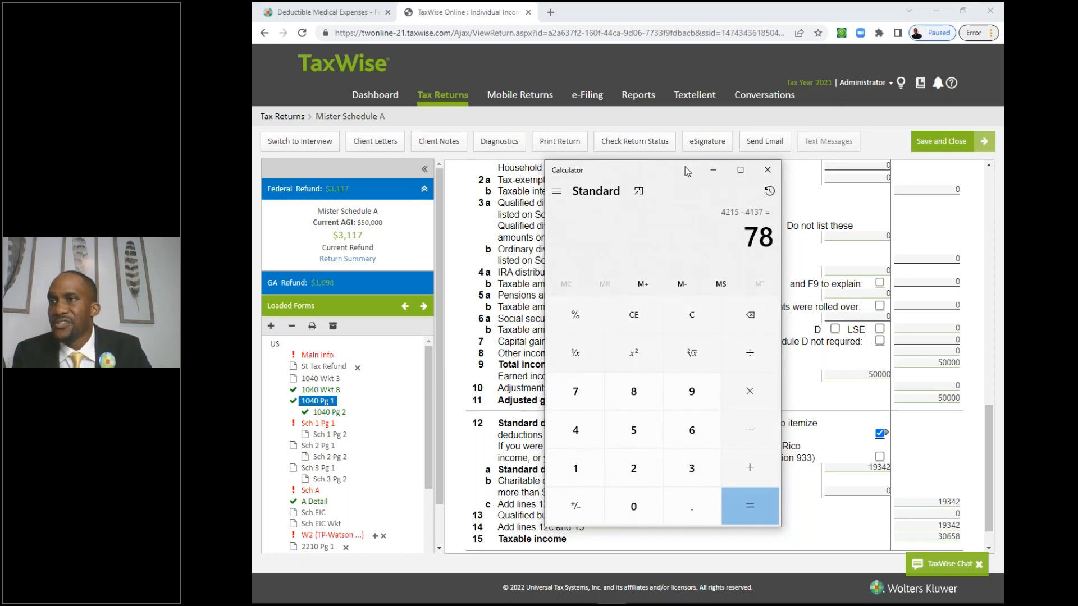
click(712, 169)
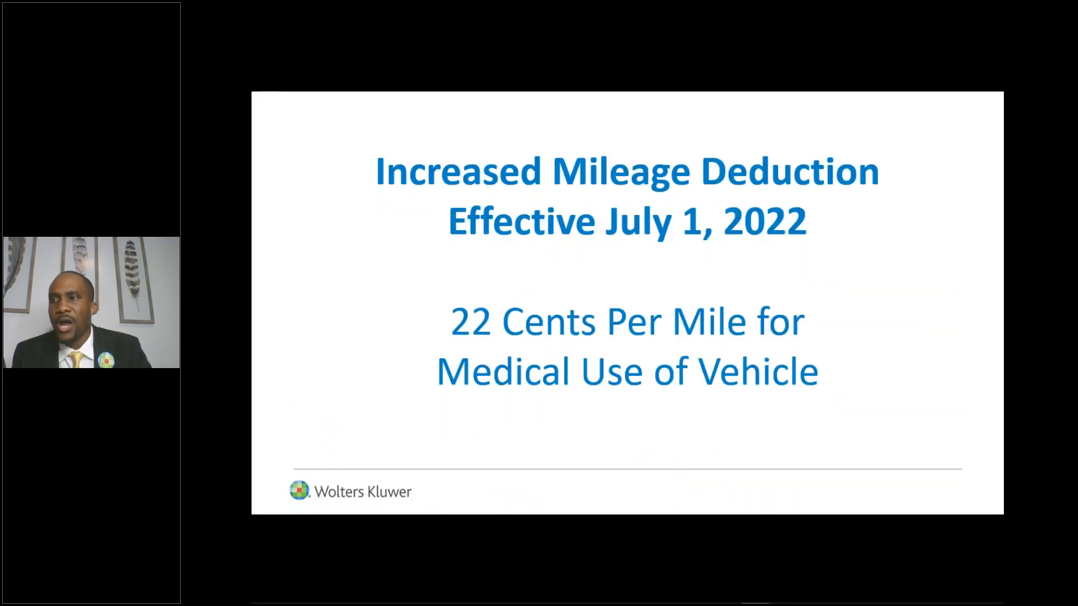
key(Right)
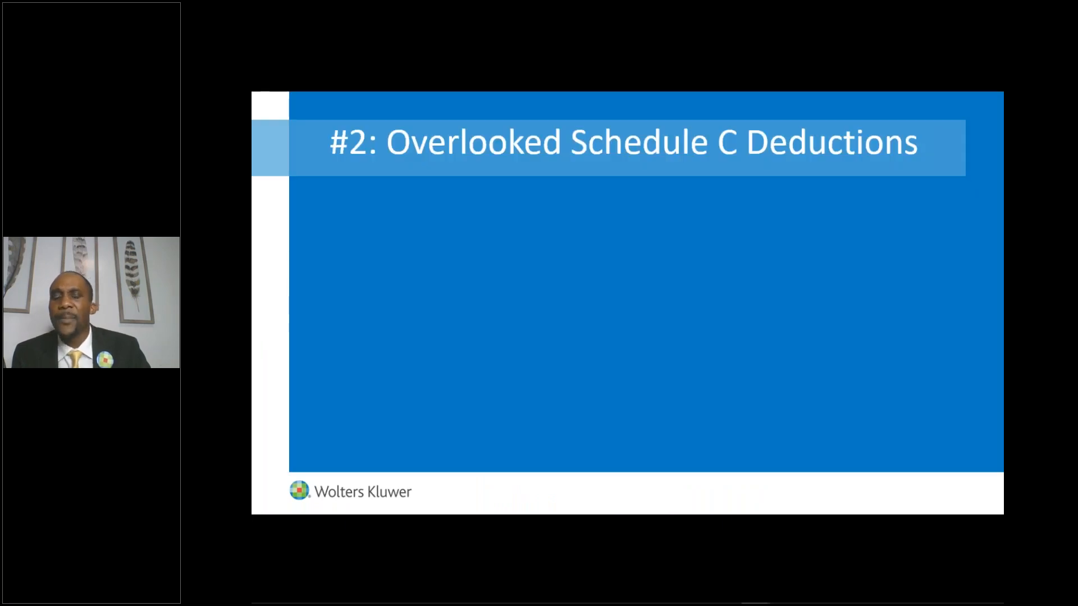
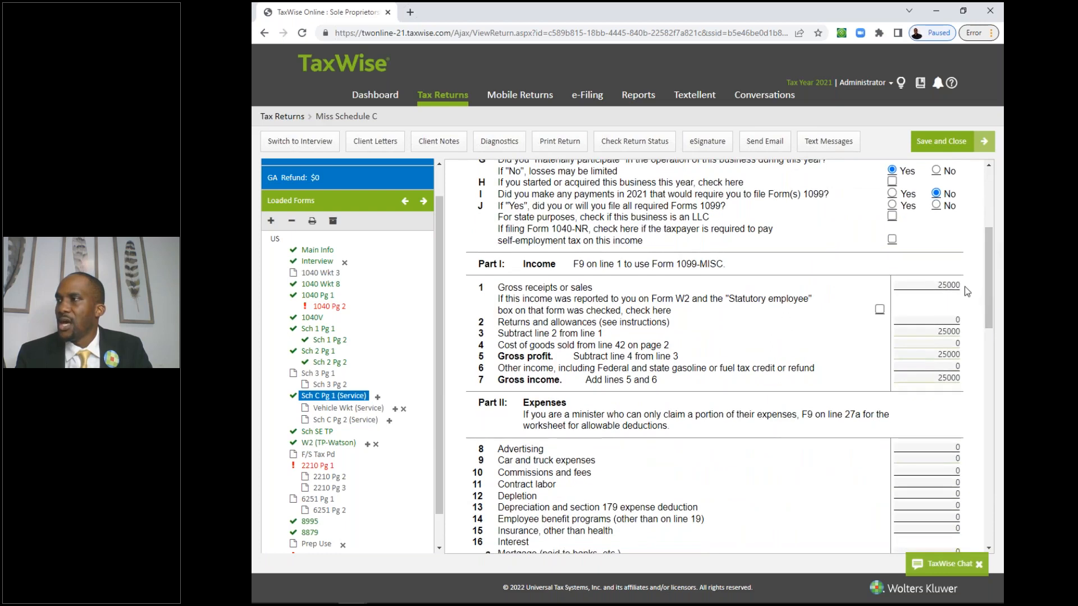
Step: Check the line 1 gross receipts on Schedule C page 1 and open the W2 form to view the wages
click(941, 285)
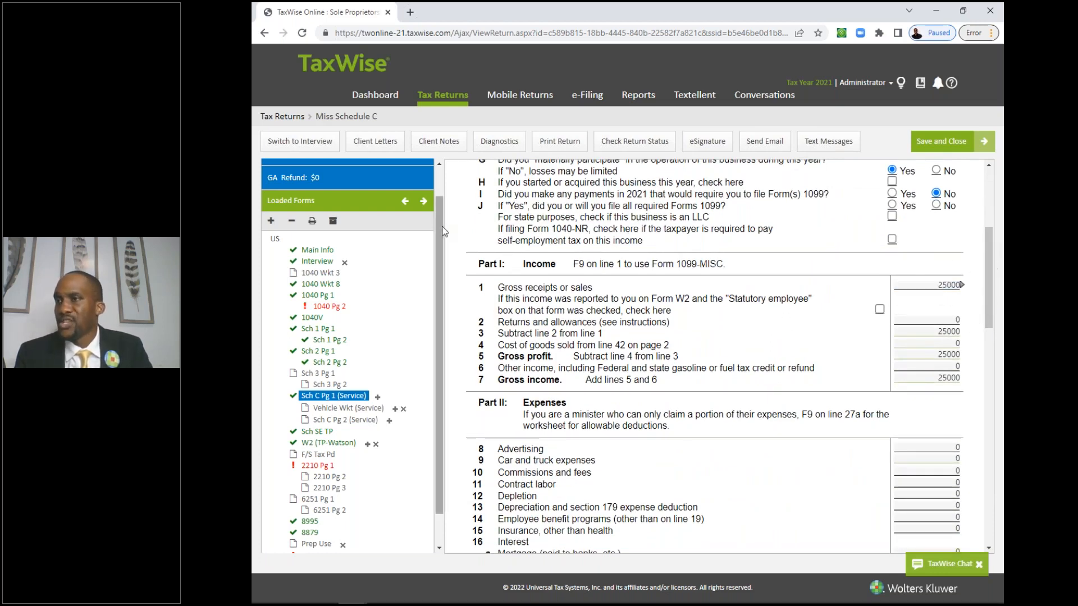
drag(439, 224, 439, 188)
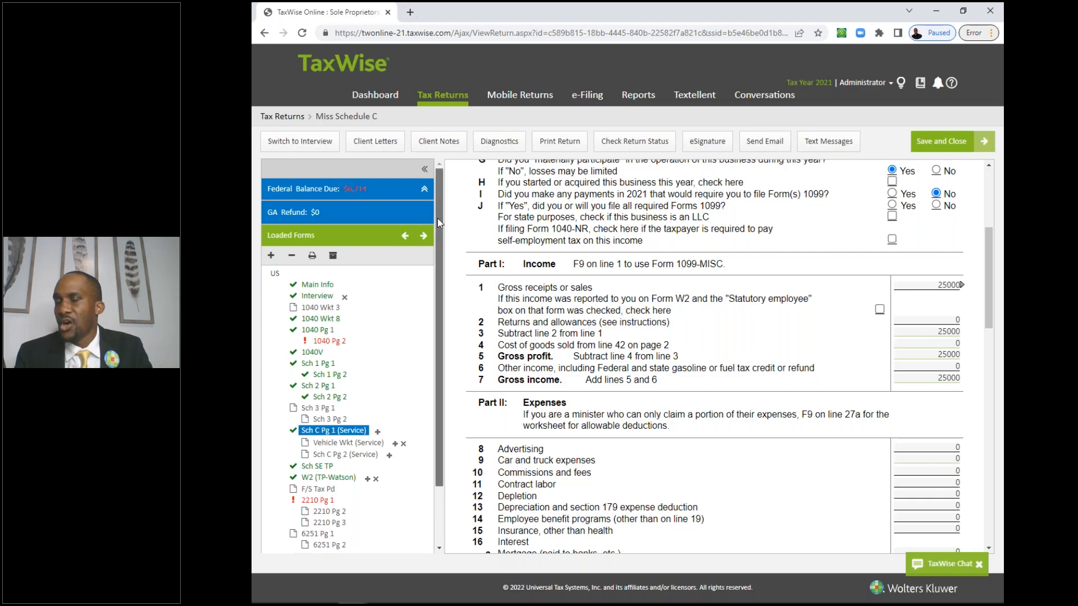
scroll(437, 217, down, 2)
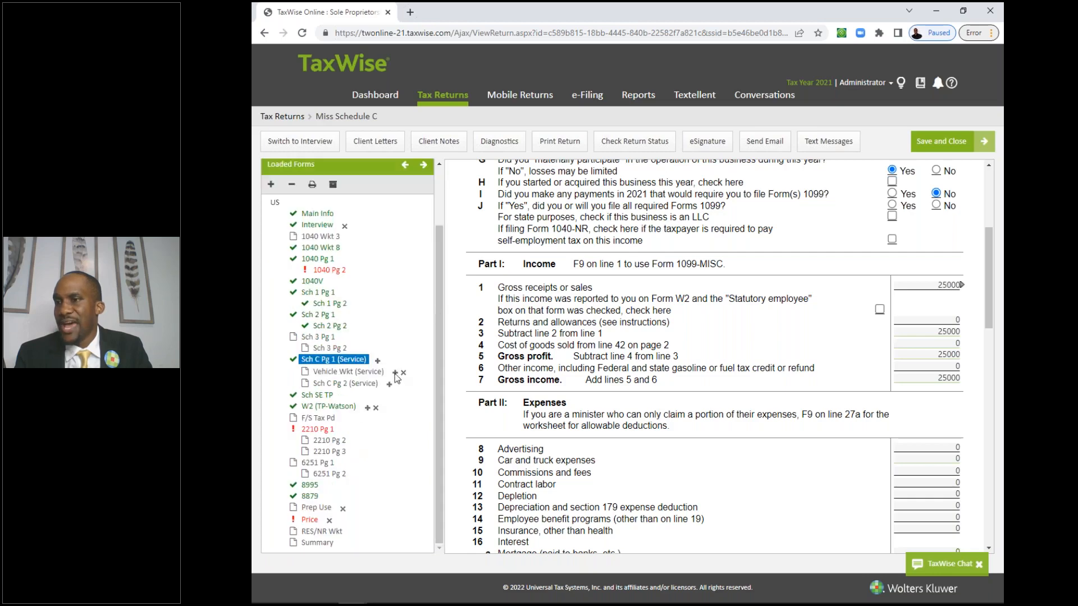
click(329, 405)
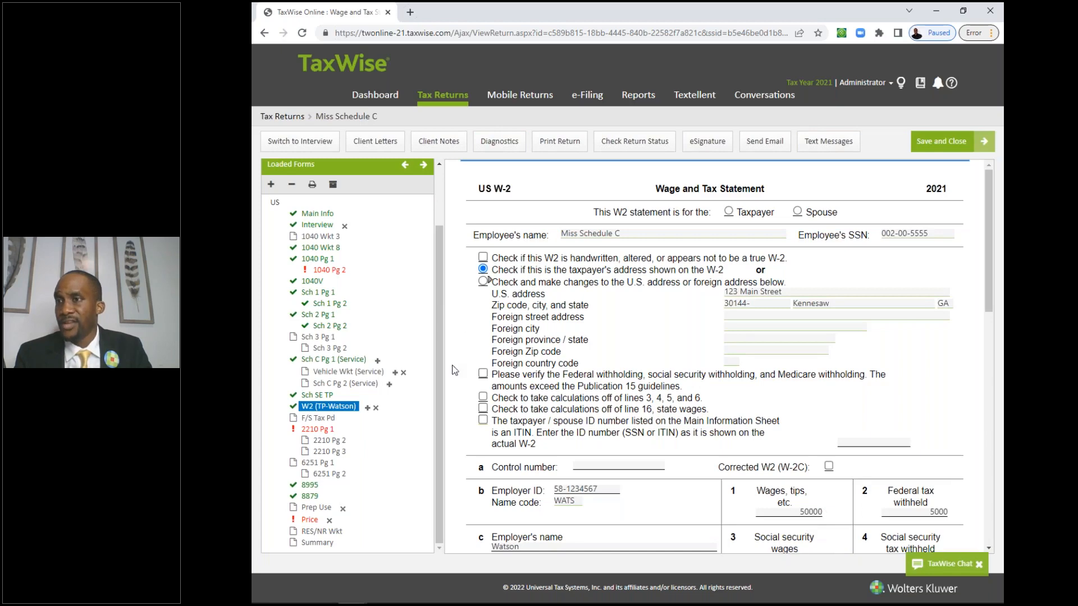
scroll(436, 359, up, 1)
scroll(448, 340, up, 1)
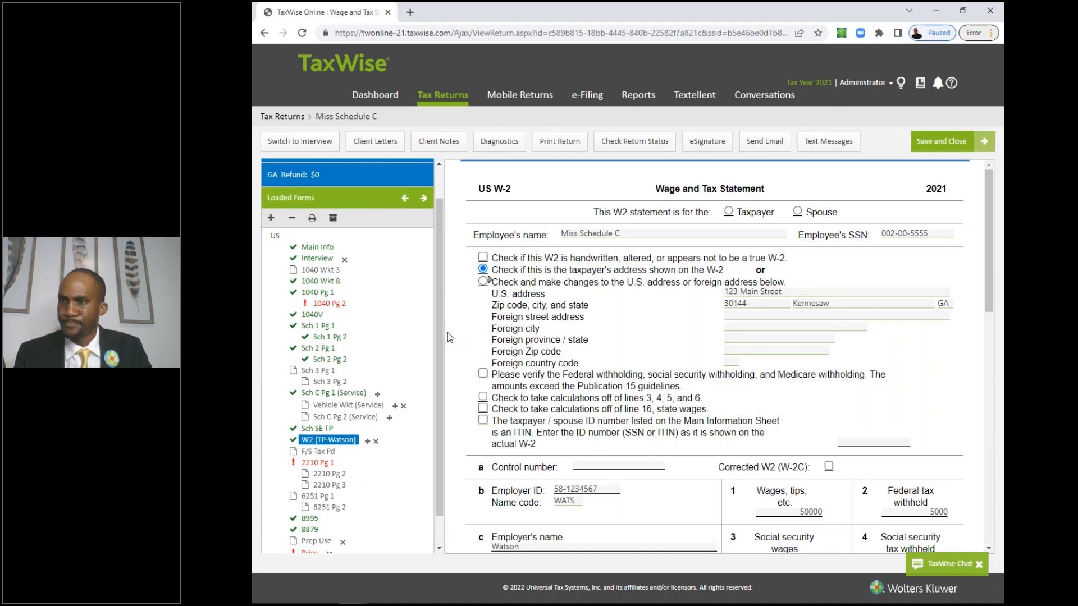
Step: Review the income and expense lines on Schedule C page 1 and open its business vehicle expense worksheet
click(344, 392)
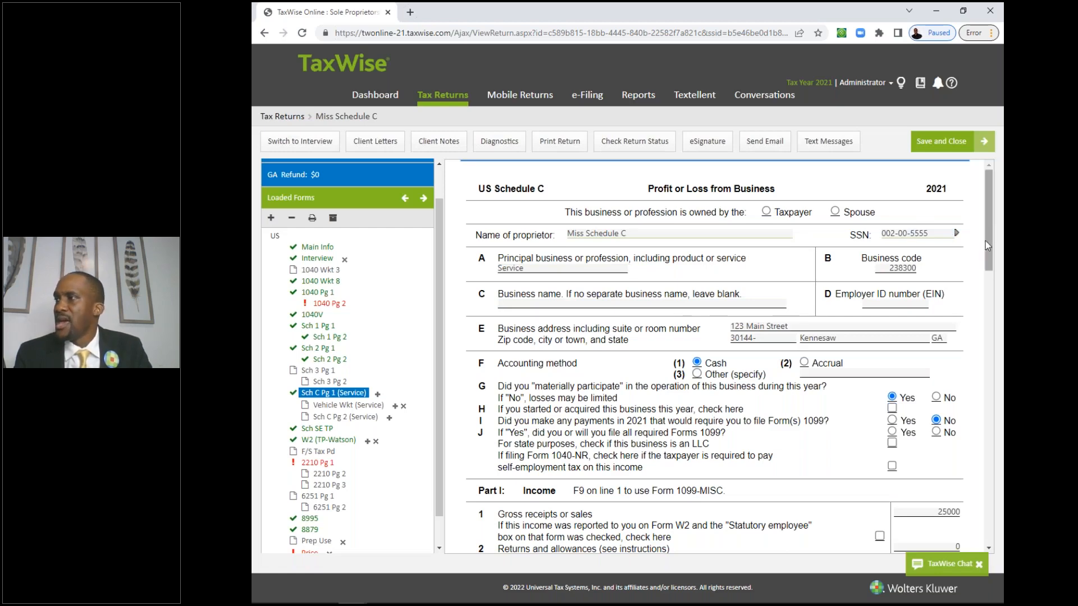
drag(989, 247, 984, 312)
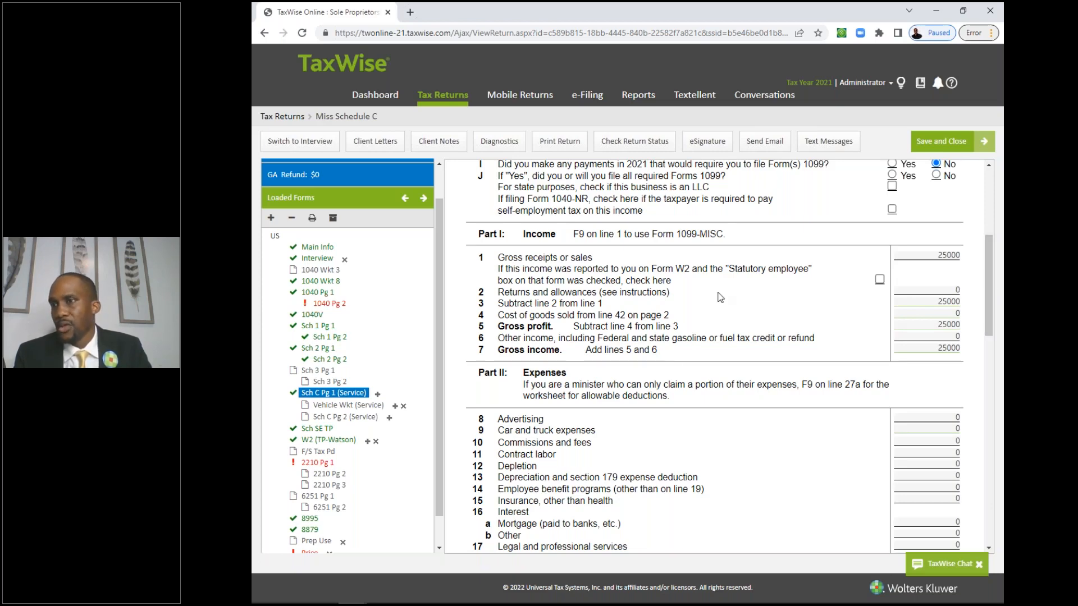
click(381, 408)
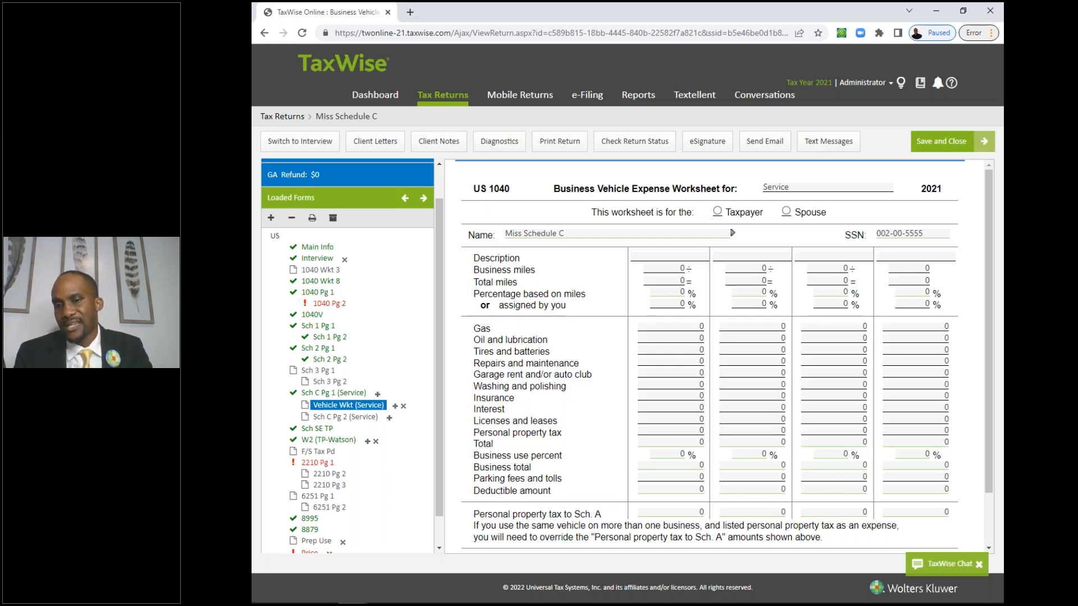
Step: Switch to Excel, examine the Deliver goods entry in the maximized Mileage Log, and return to the TaxWise vehicle worksheet
mouse_move(755, 593)
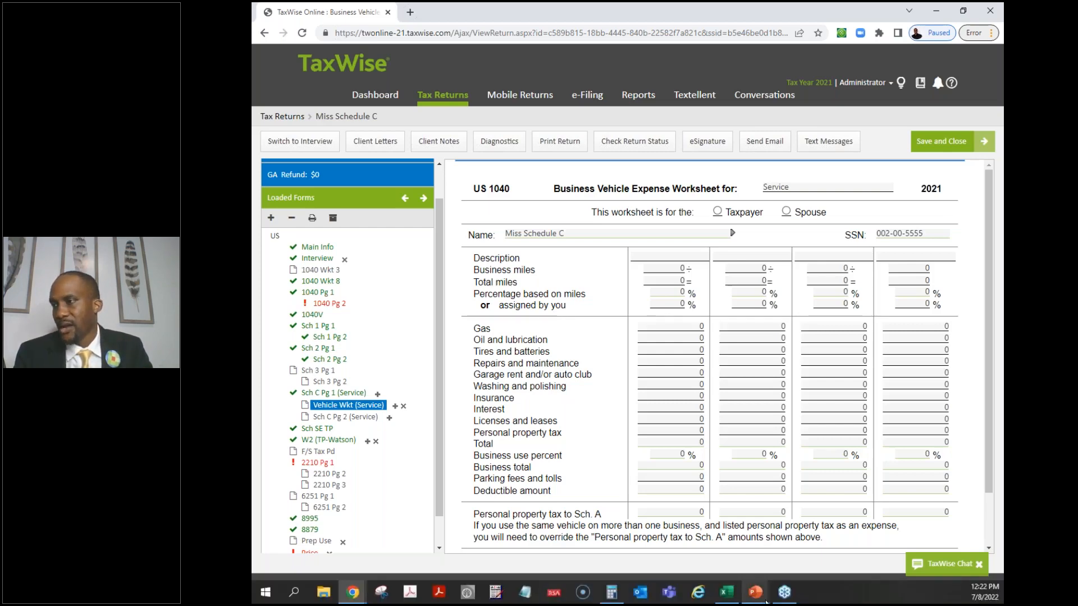
click(727, 592)
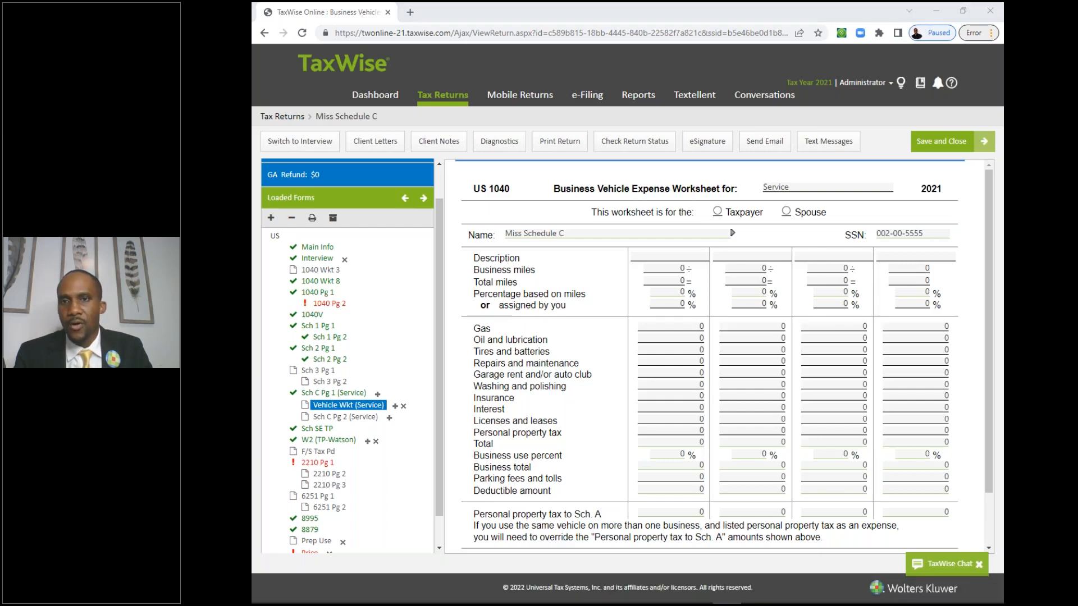
drag(253, 225, 771, 78)
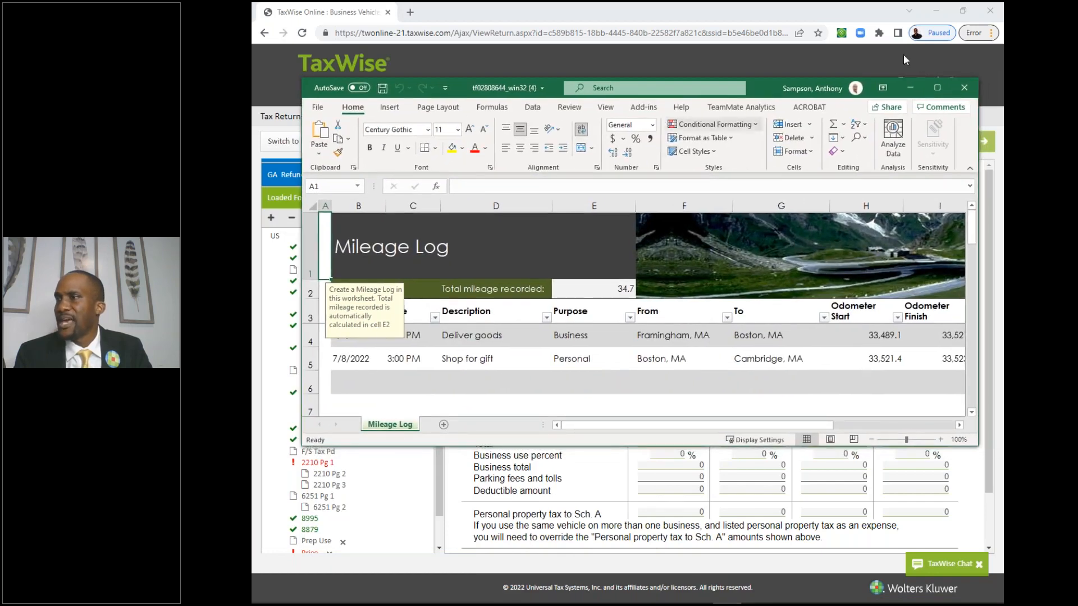
click(937, 89)
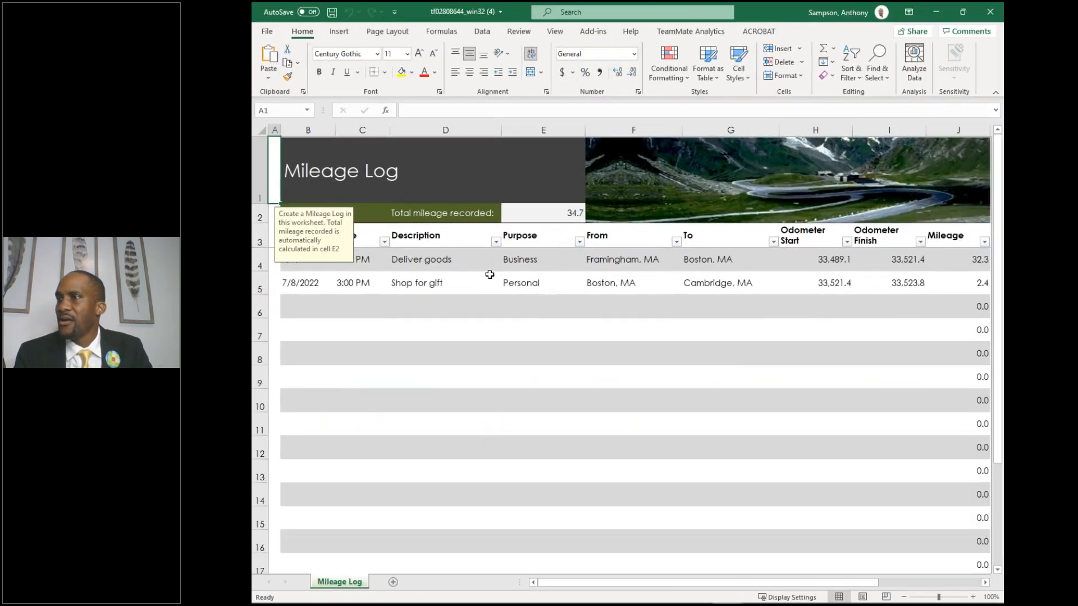
click(418, 261)
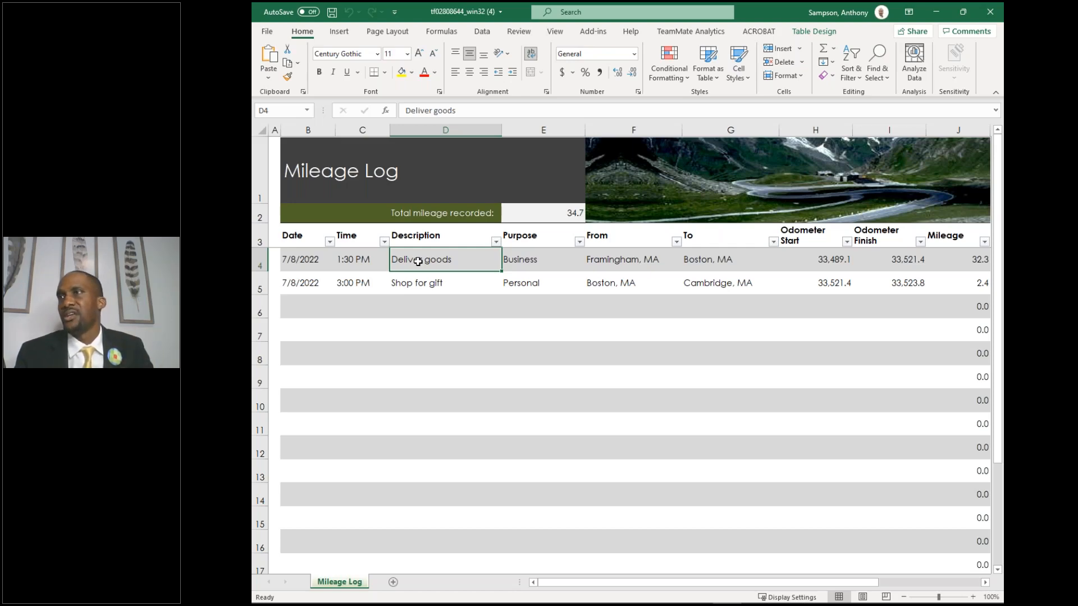
drag(769, 20, 3, 227)
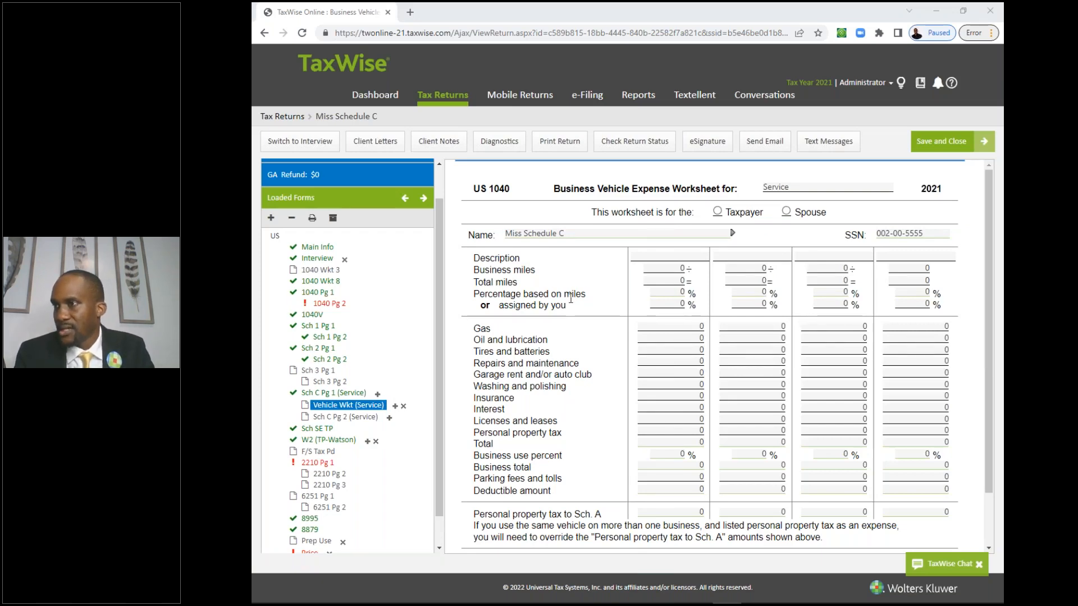
Step: Enter 2500 for gas, 1200 for oil and lubrication, and 800 for tires and batteries for the first vehicle
click(671, 324)
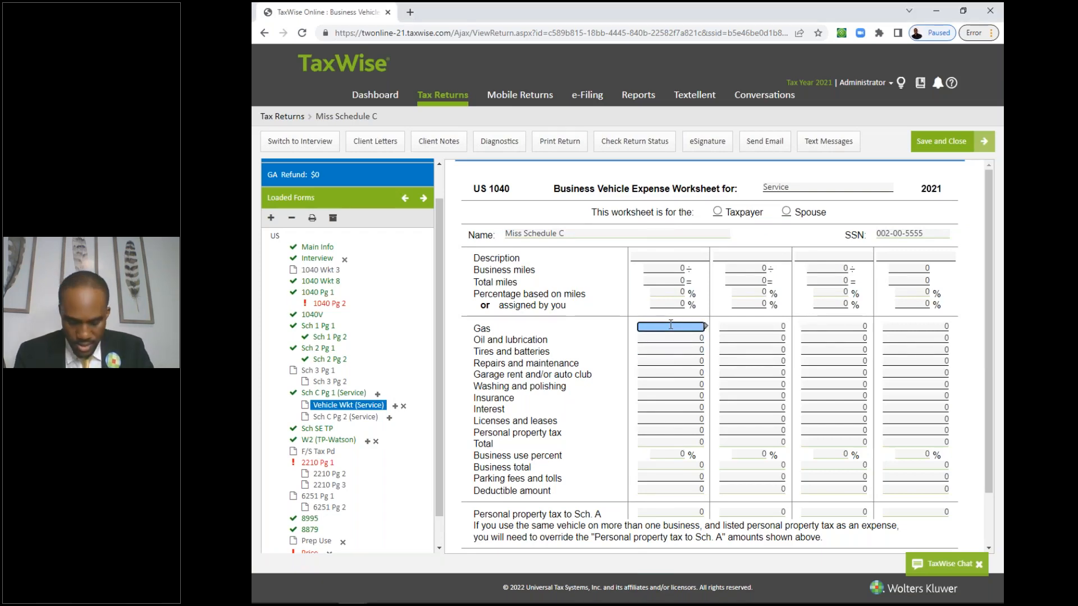
text(2500)
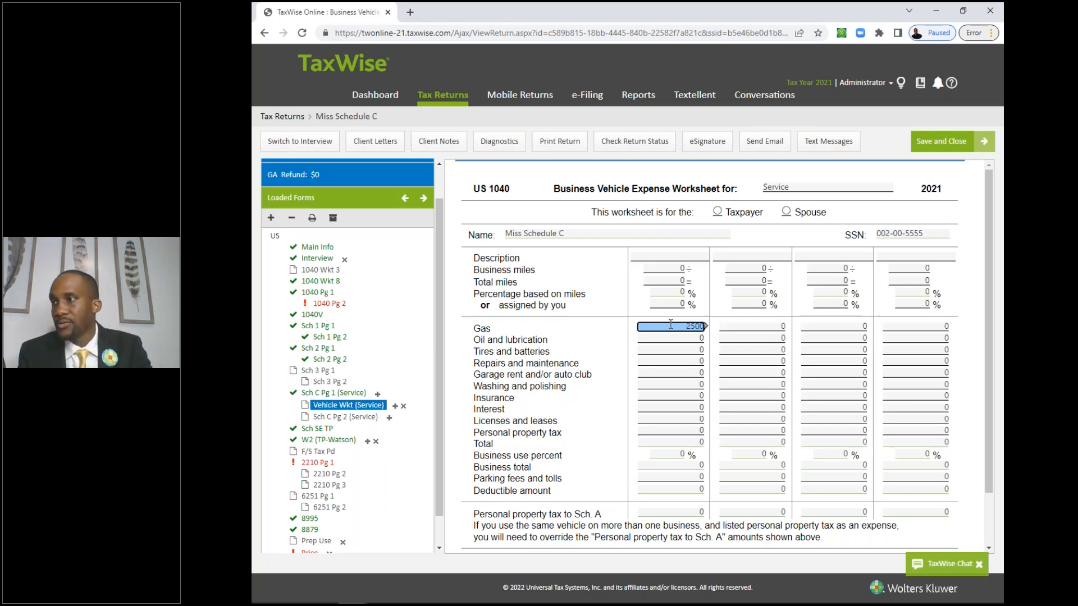
key(Tab)
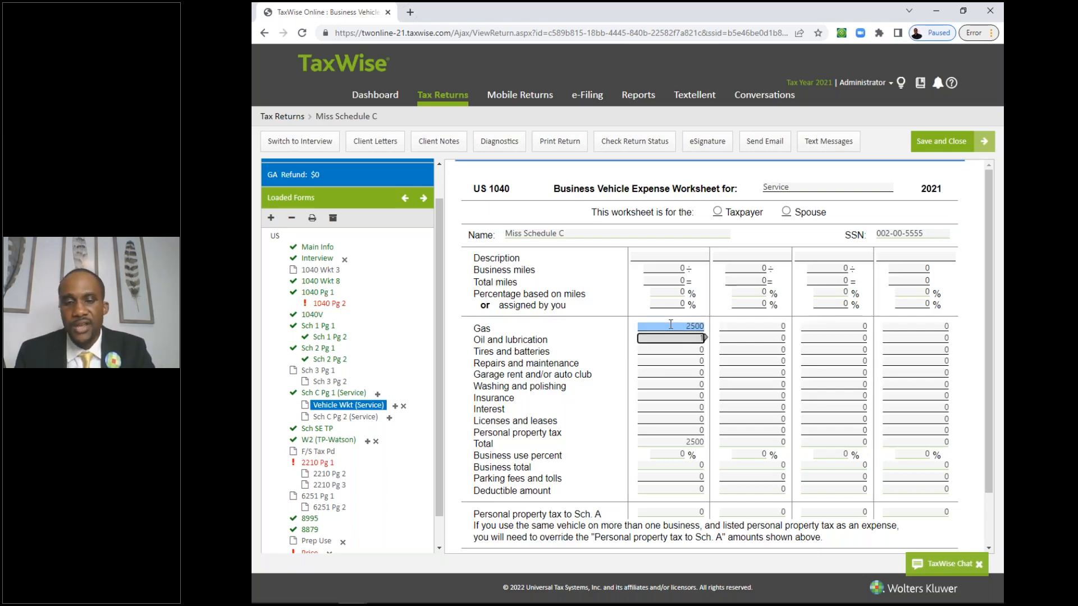
text(1200)
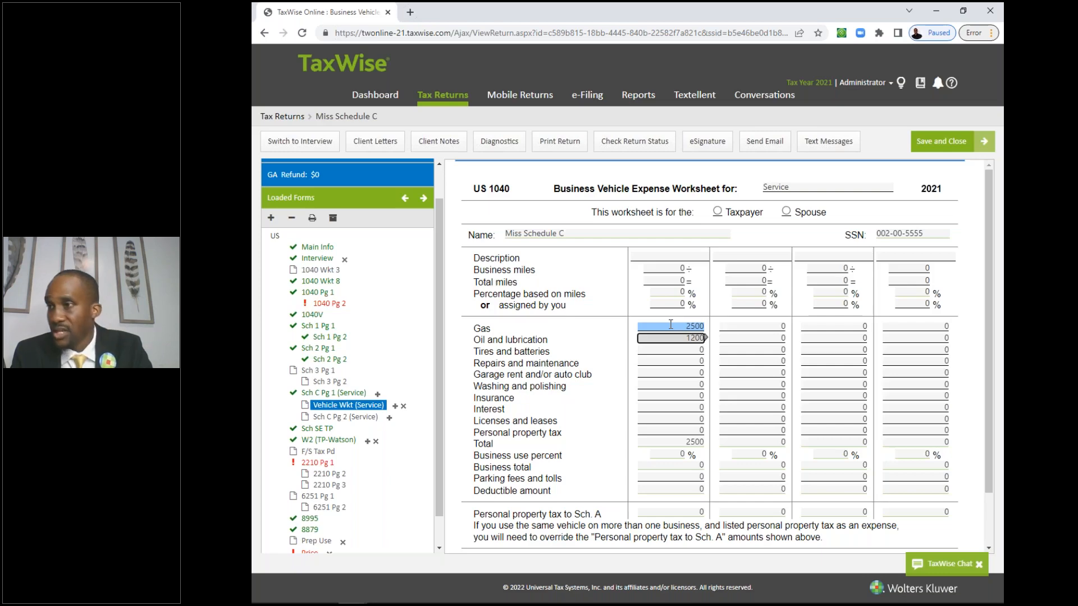
click(670, 351)
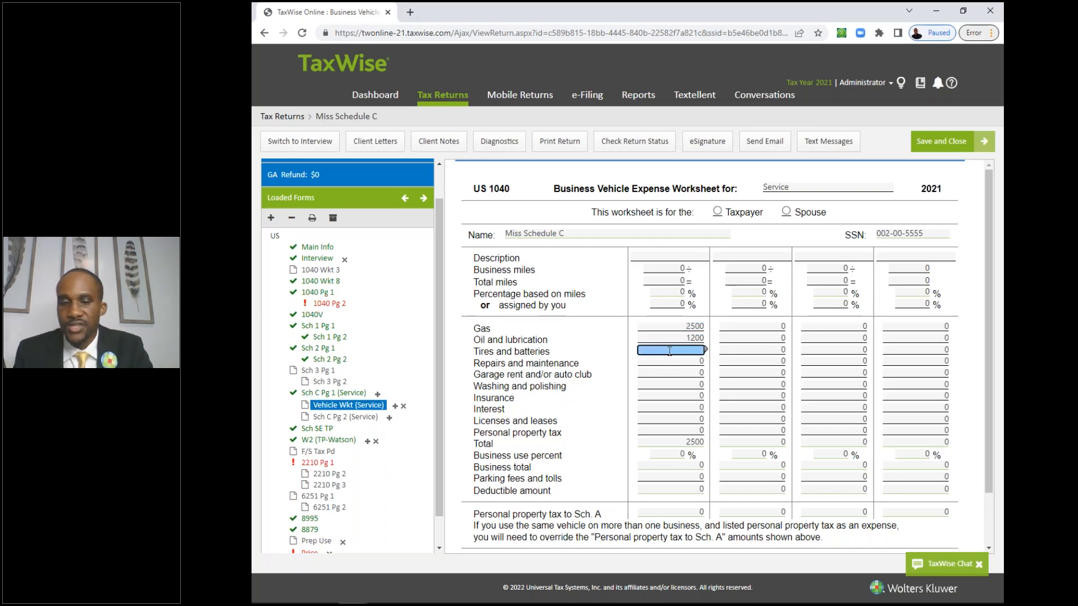
text(800)
key(Tab)
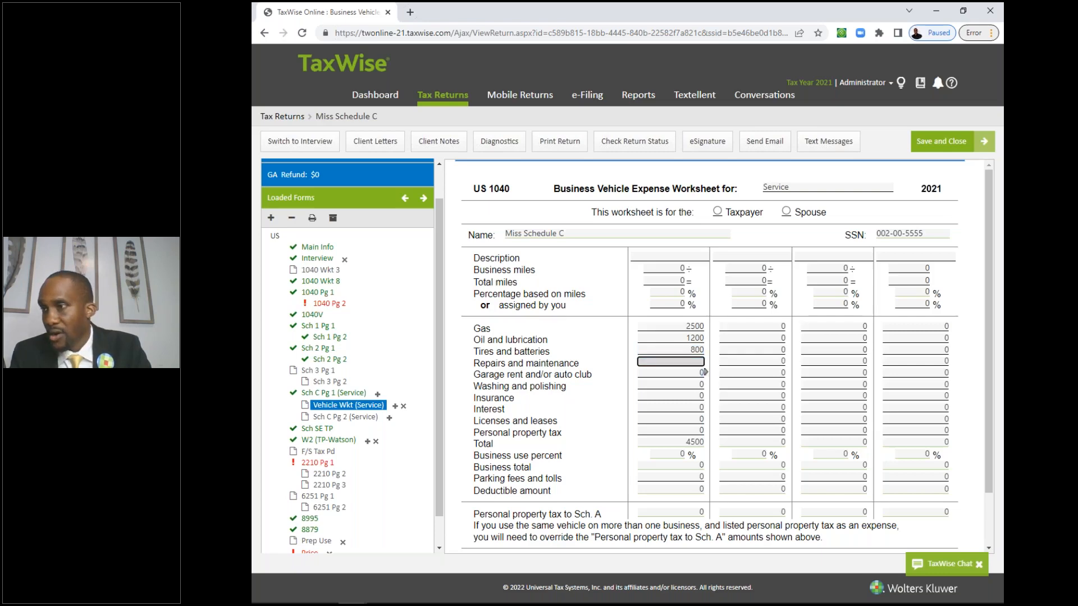
Step: Enter 750 for the first vehicle's insurance in the business vehicle expense worksheet
click(659, 397)
text(750)
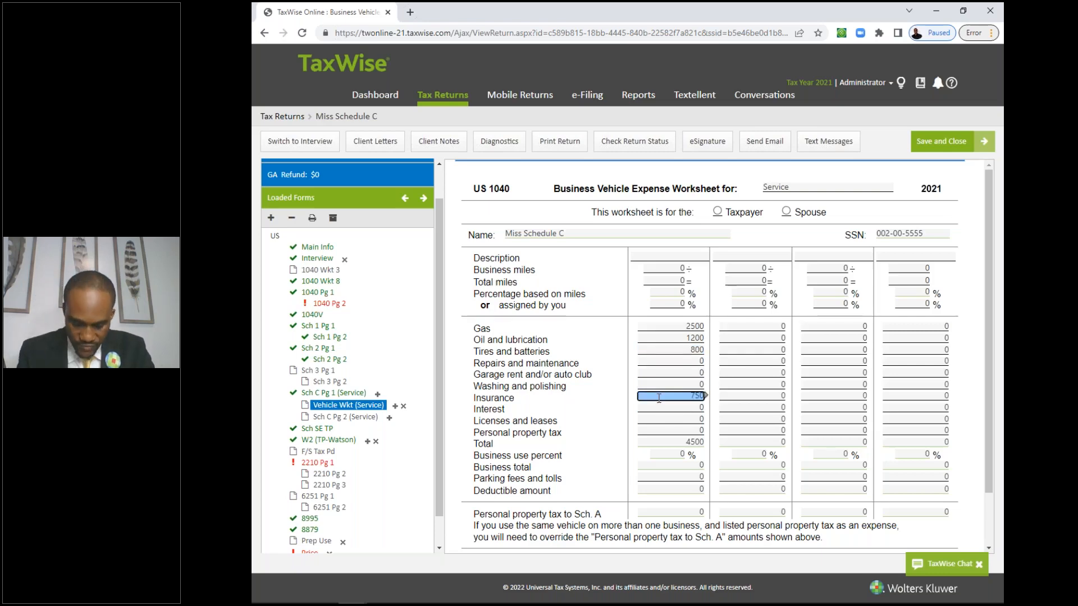
key(Tab)
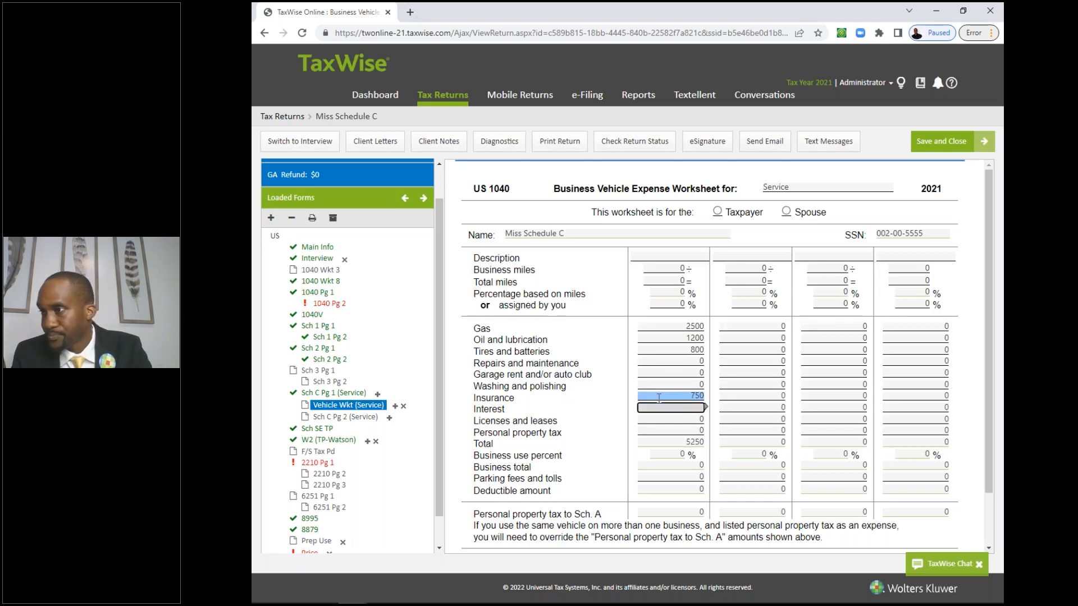
click(659, 398)
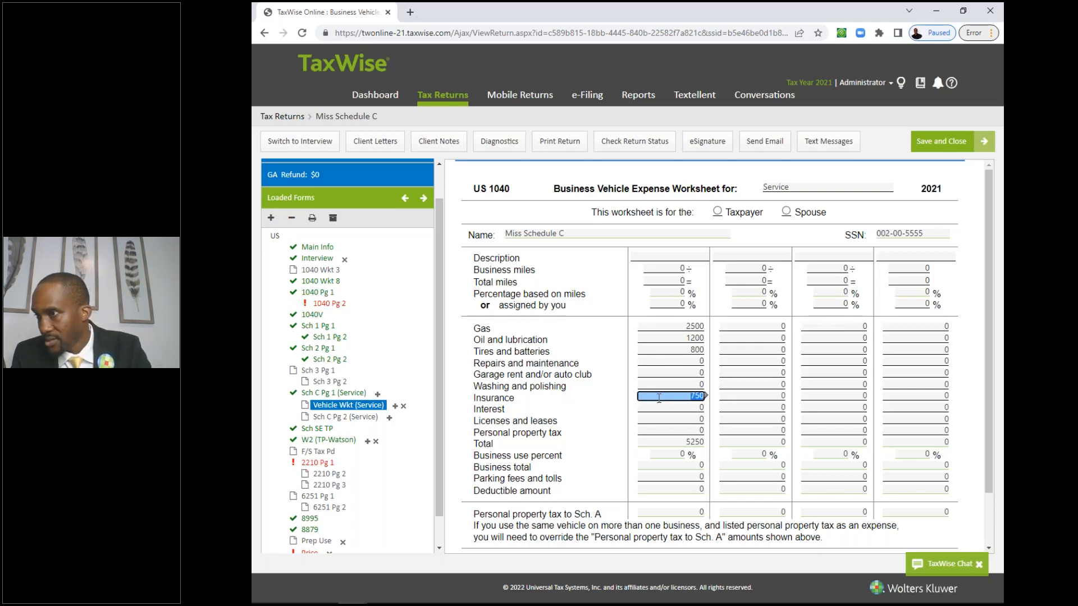
click(655, 405)
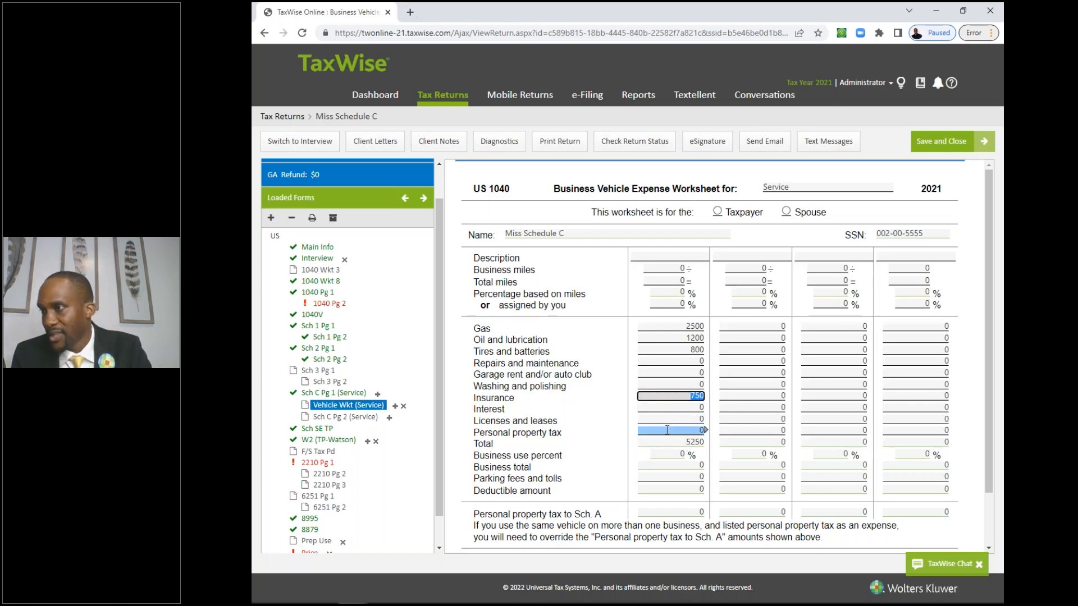
Step: Enter 25 for personal property tax and 1000 for interest for the first vehicle in the expense worksheet
click(667, 430)
text(25)
key(Tab)
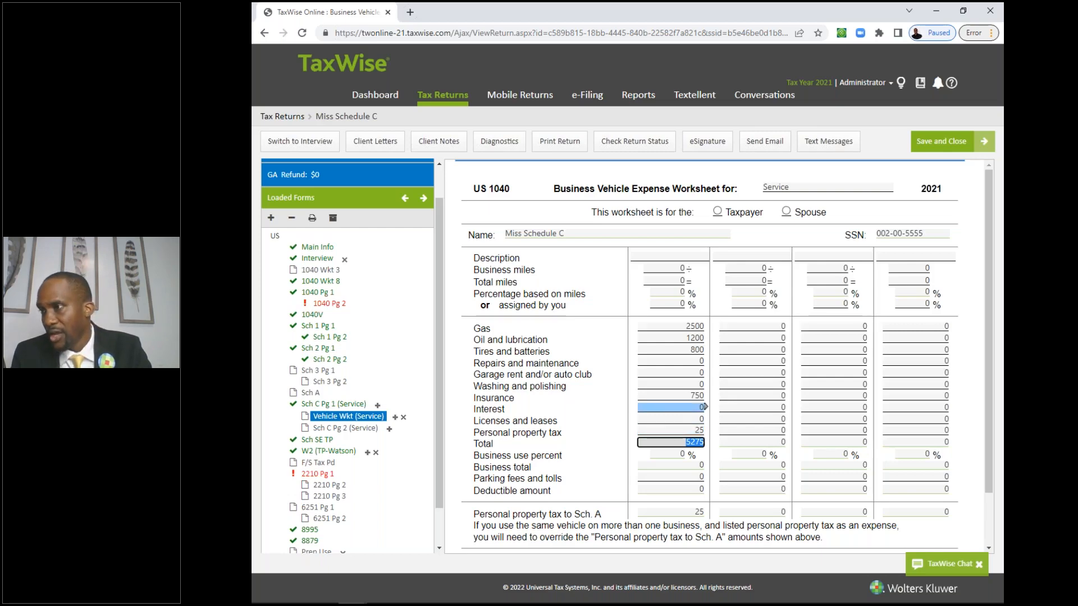
click(665, 409)
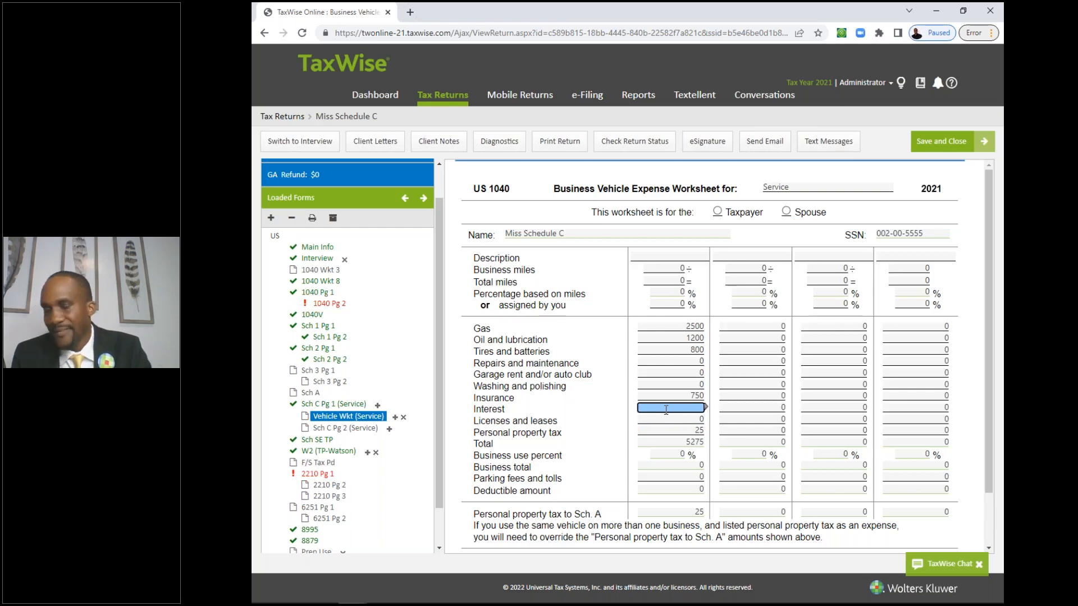
text(1000)
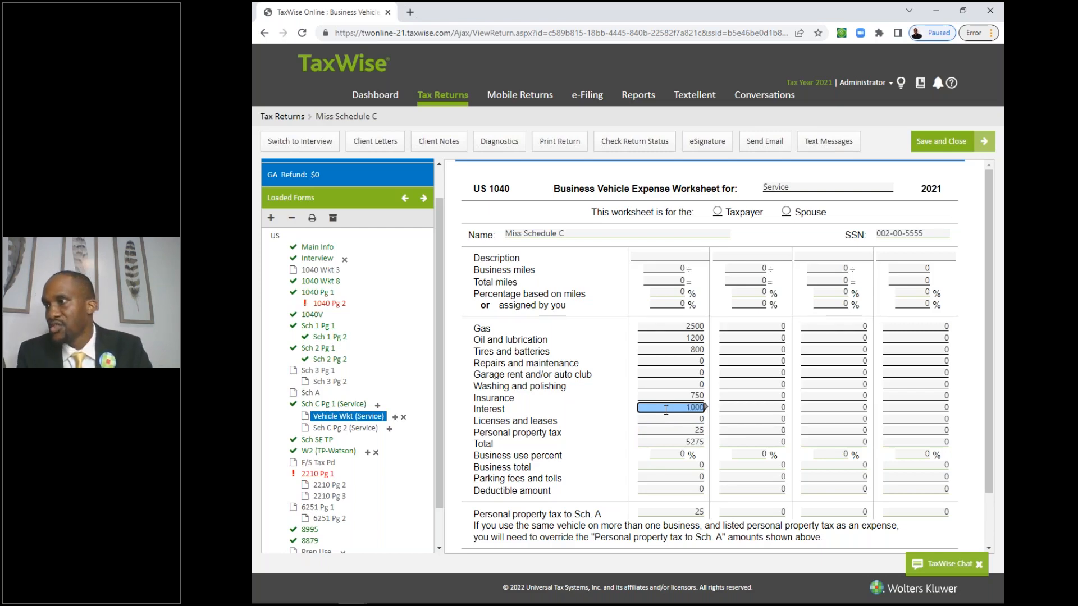
key(Tab)
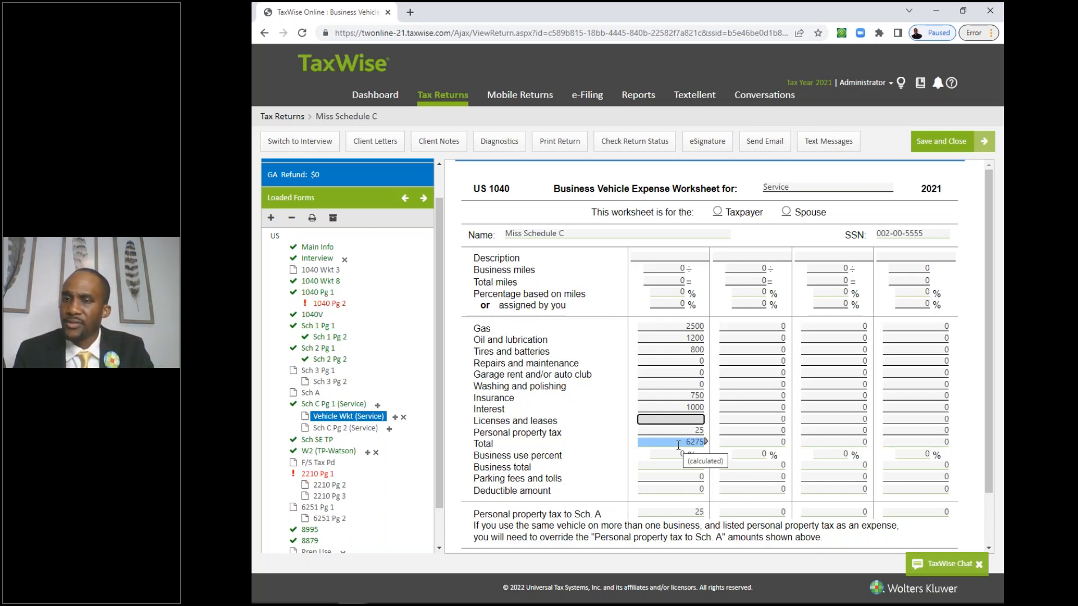
Step: Enter 18677 business miles and 4000 total miles for the first vehicle, and check its business use percentage and total deductible
click(678, 257)
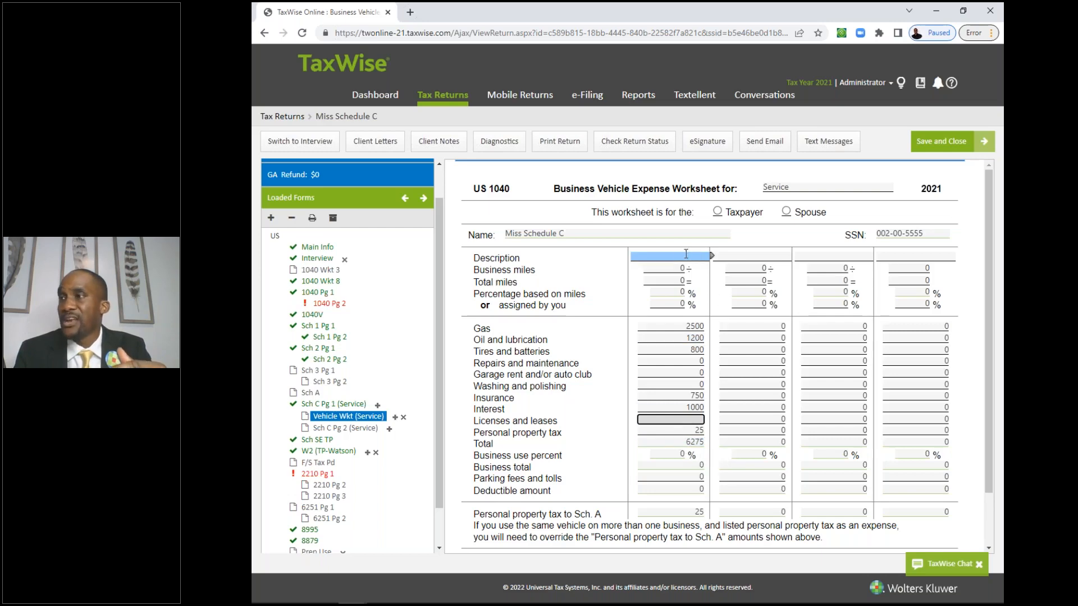
click(668, 267)
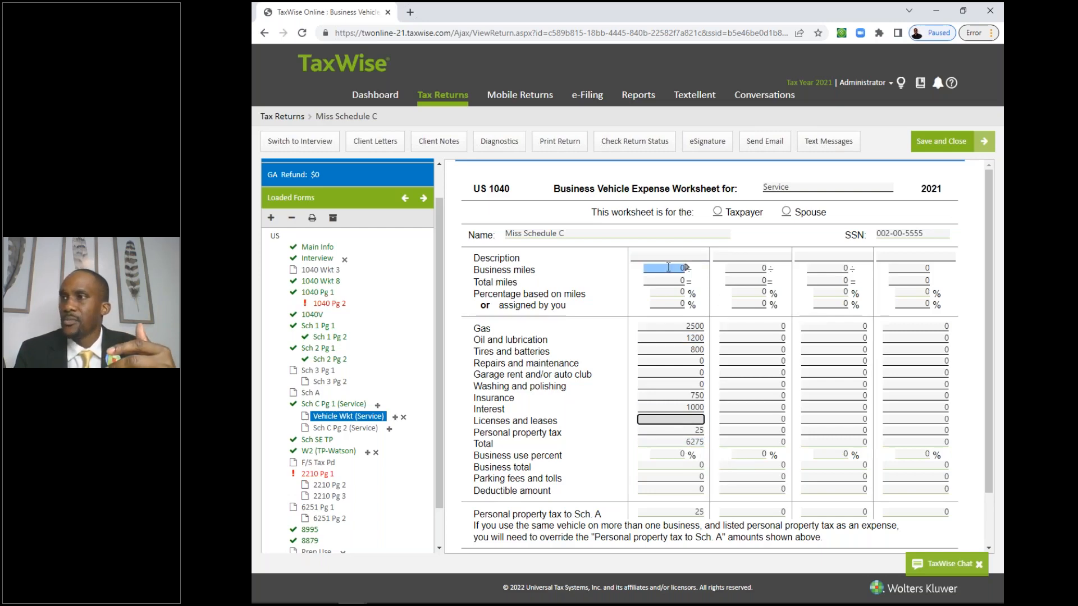
click(668, 267)
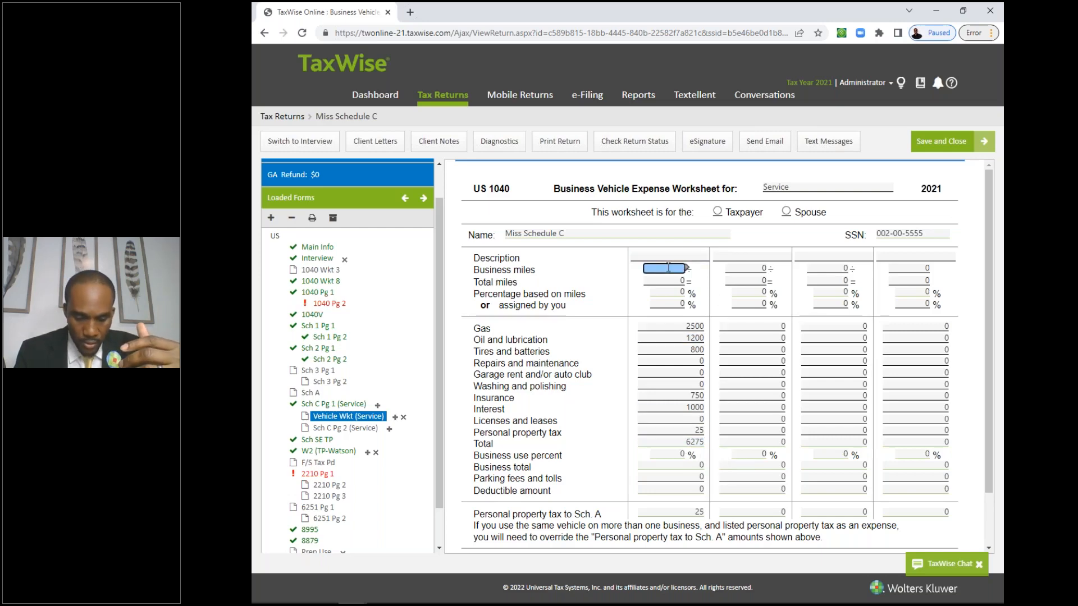
click(668, 280)
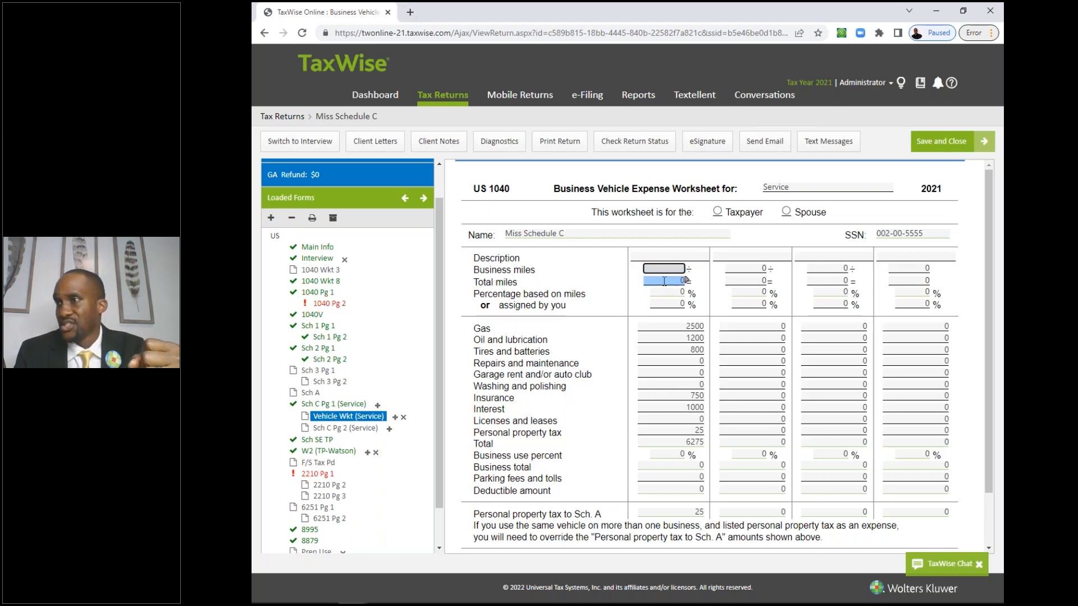
click(664, 271)
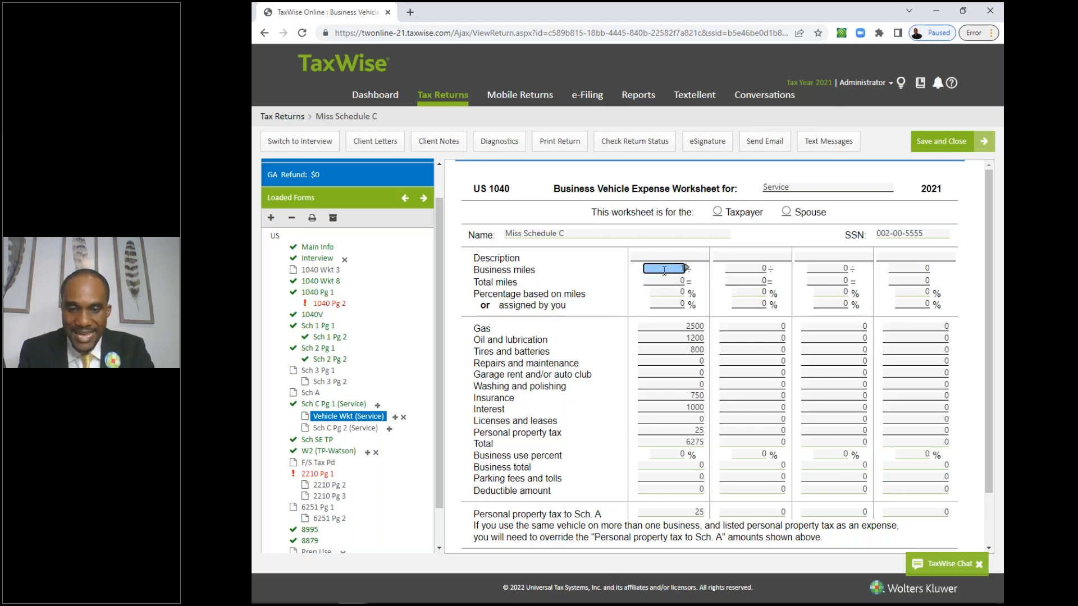
text(67)
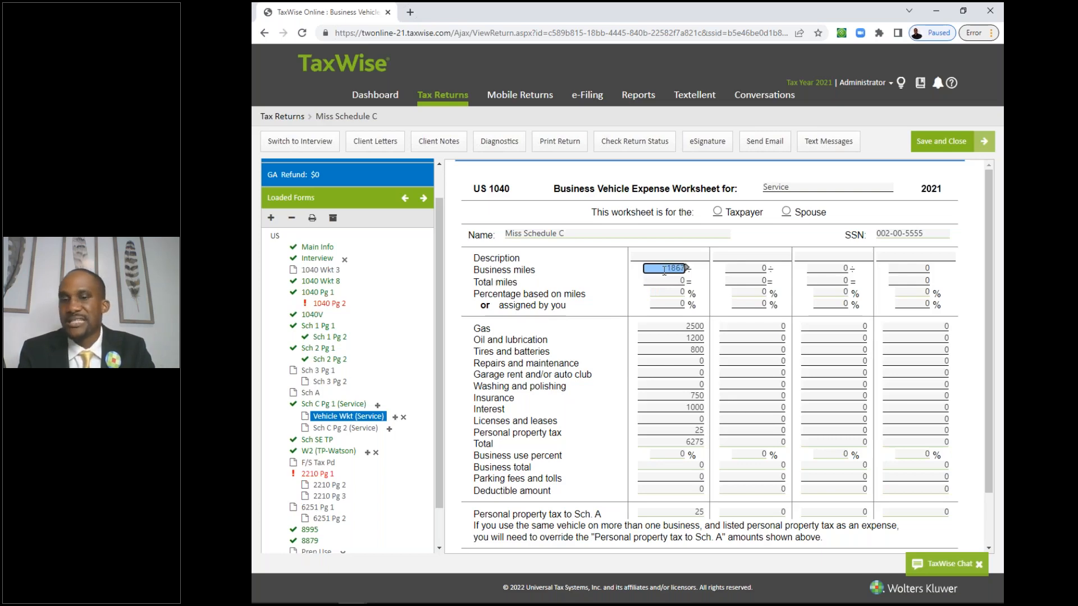
text(7)
key(Tab)
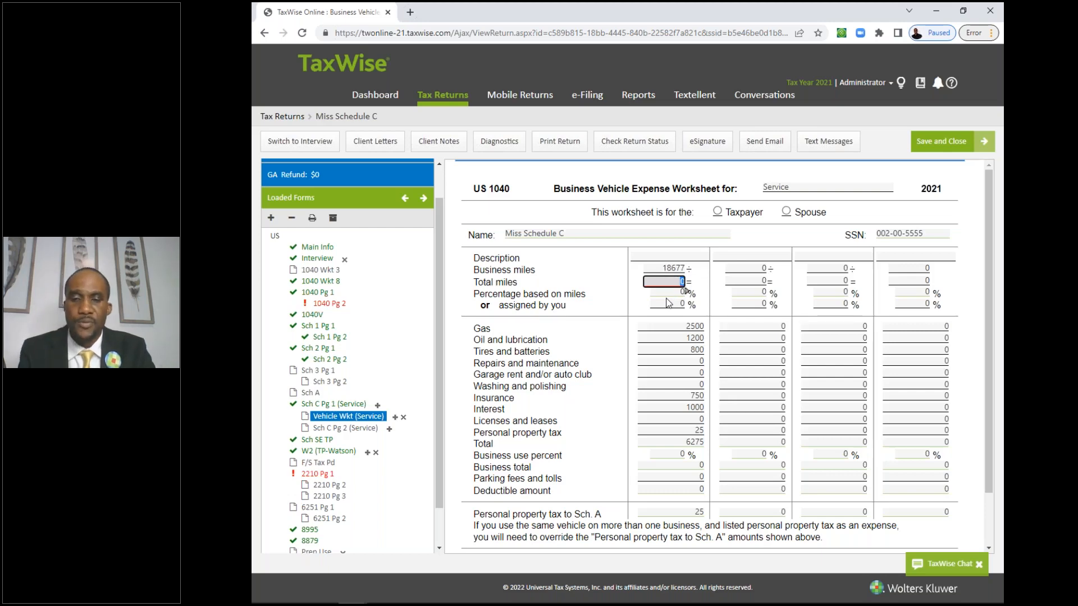
text(4000)
key(Tab)
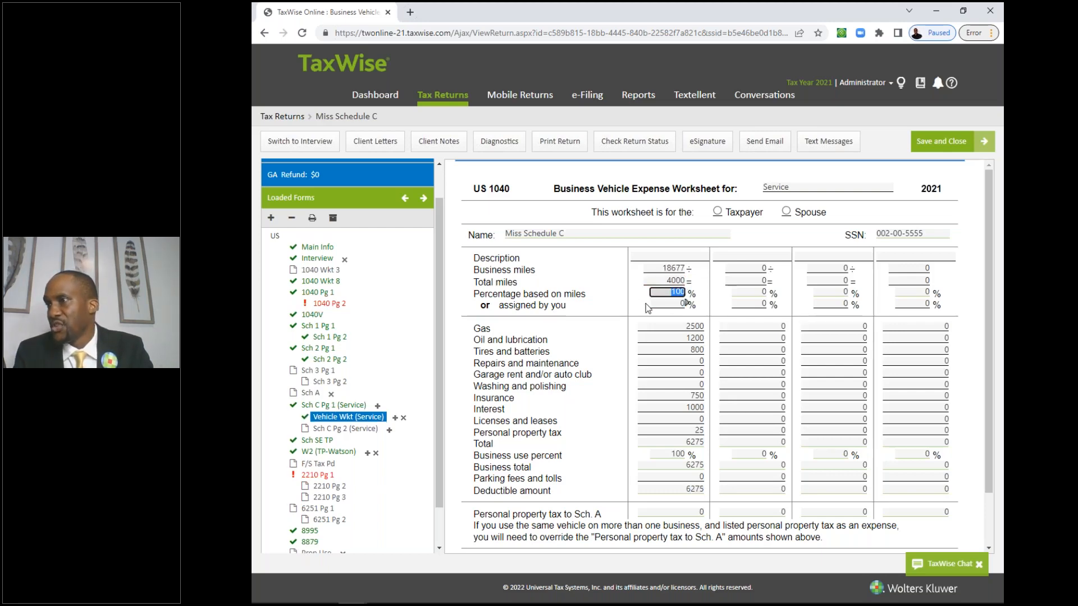
click(651, 305)
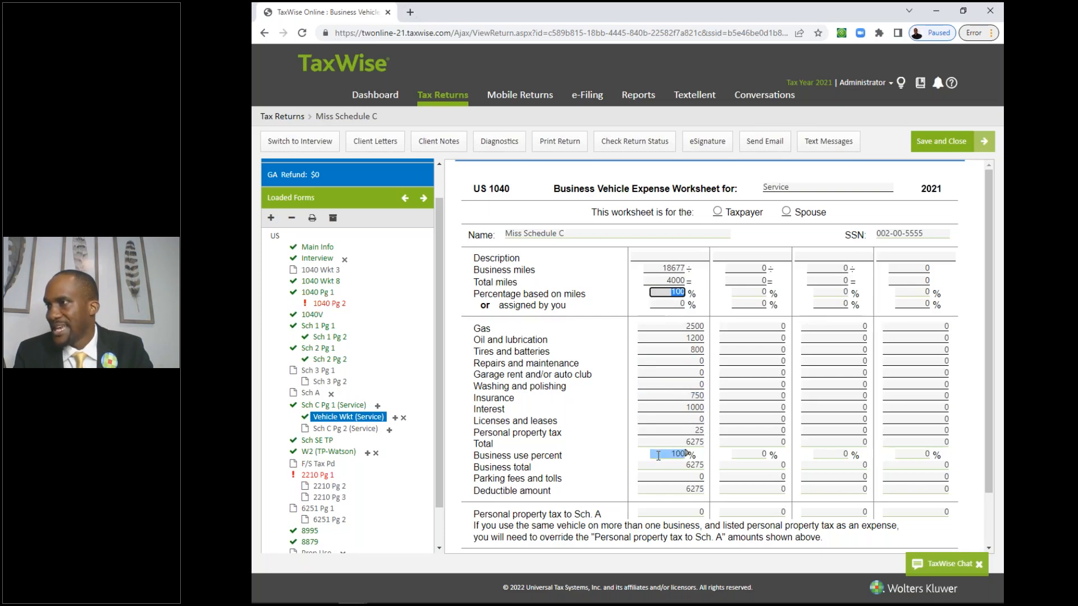
scroll(990, 378, down, 1)
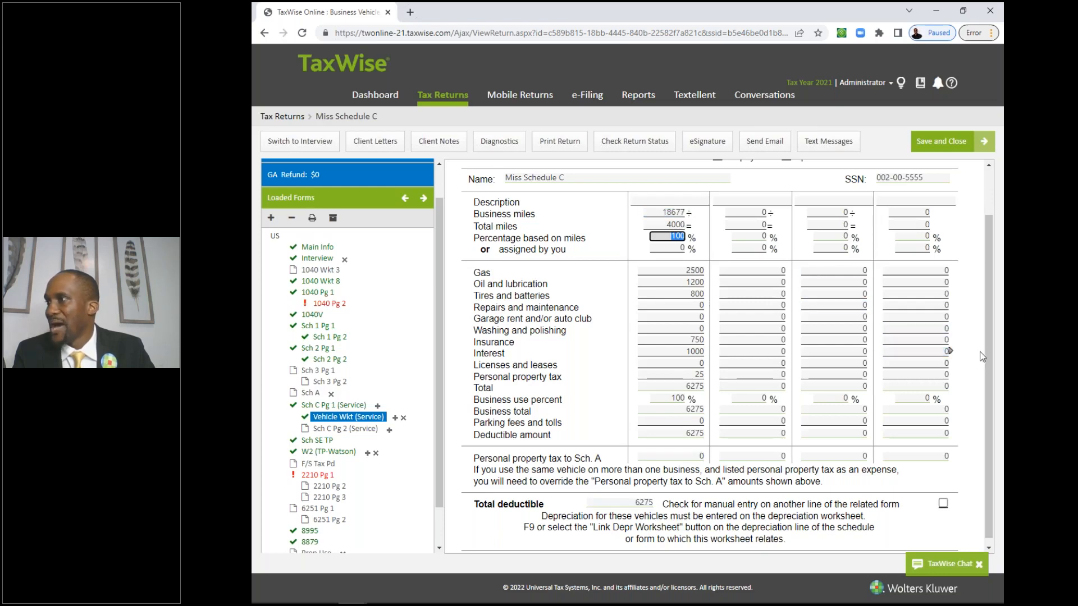
scroll(989, 352, up, 1)
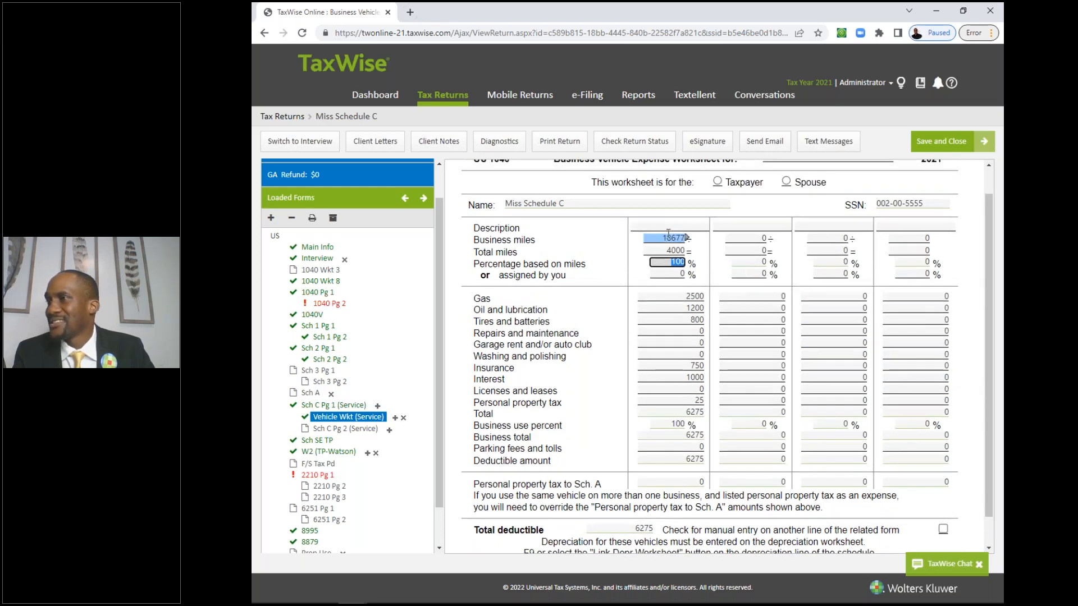
Step: Open Schedule C page 2 and enter 18677 business miles on line 44a of the vehicle information
click(668, 235)
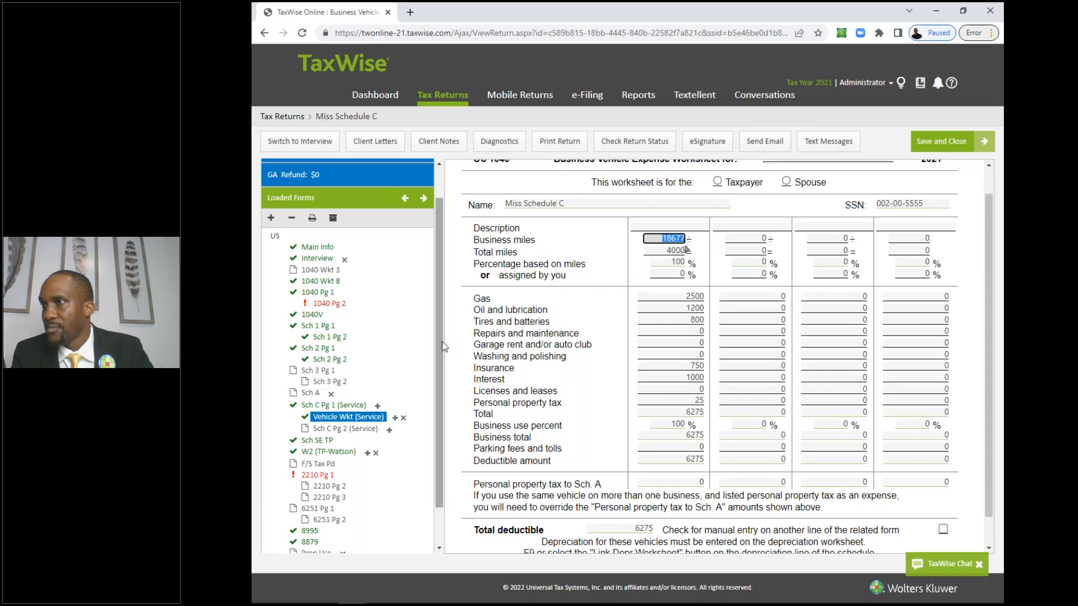
click(359, 430)
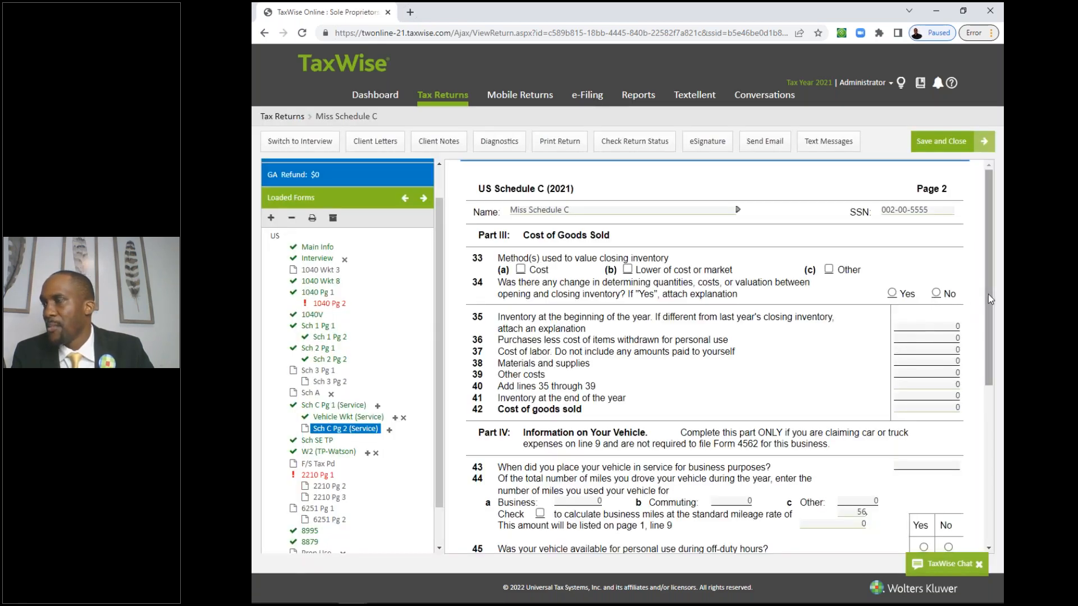
drag(988, 301, 976, 407)
click(576, 294)
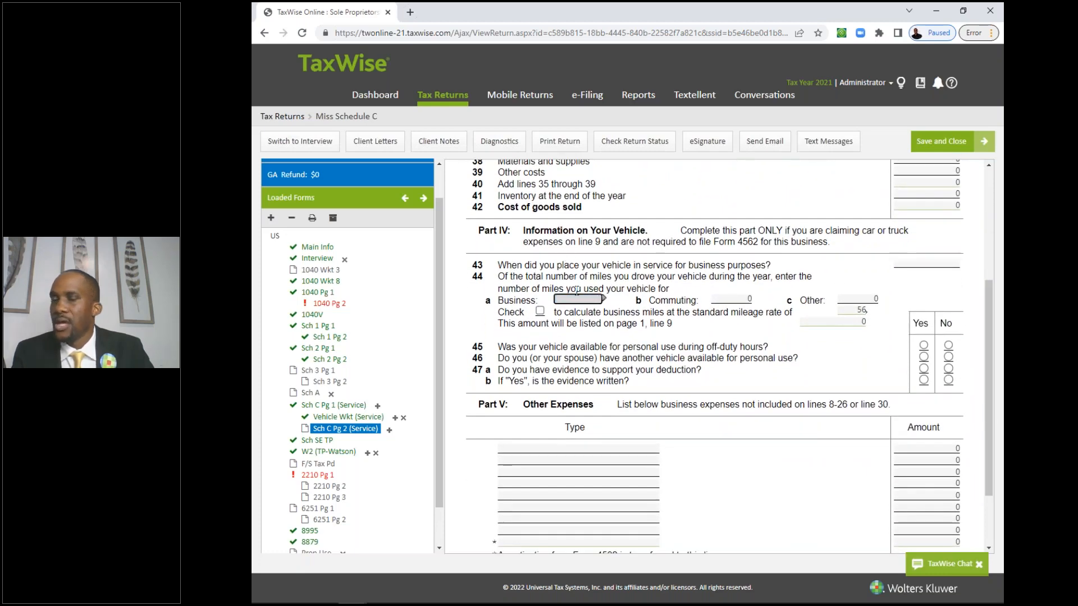
text(18677)
key(Tab)
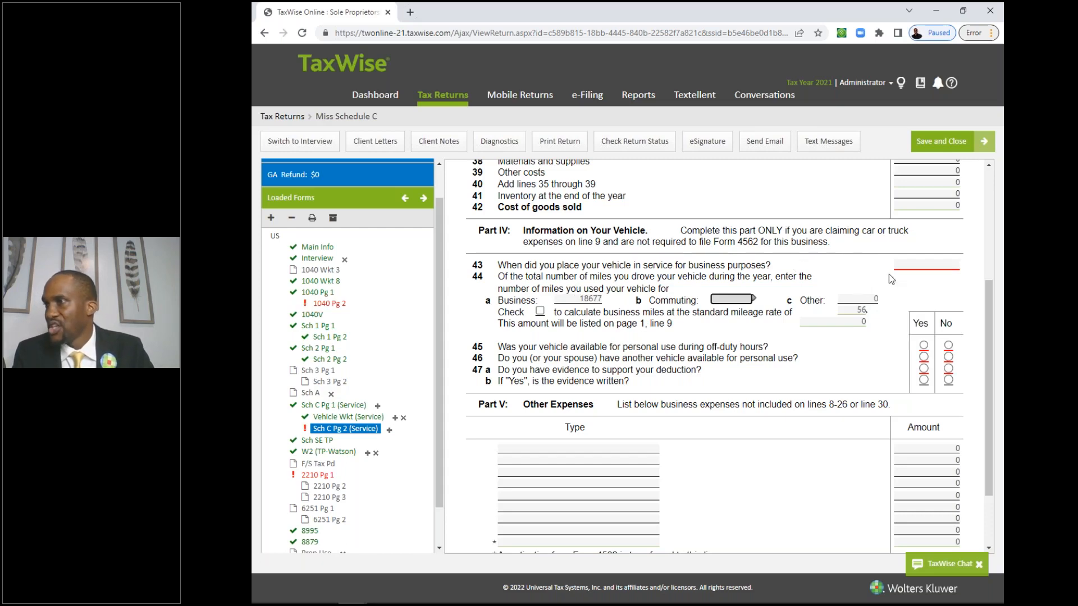
Step: Set the date the vehicle was placed in service on line 43 to 01/01/2021
click(915, 266)
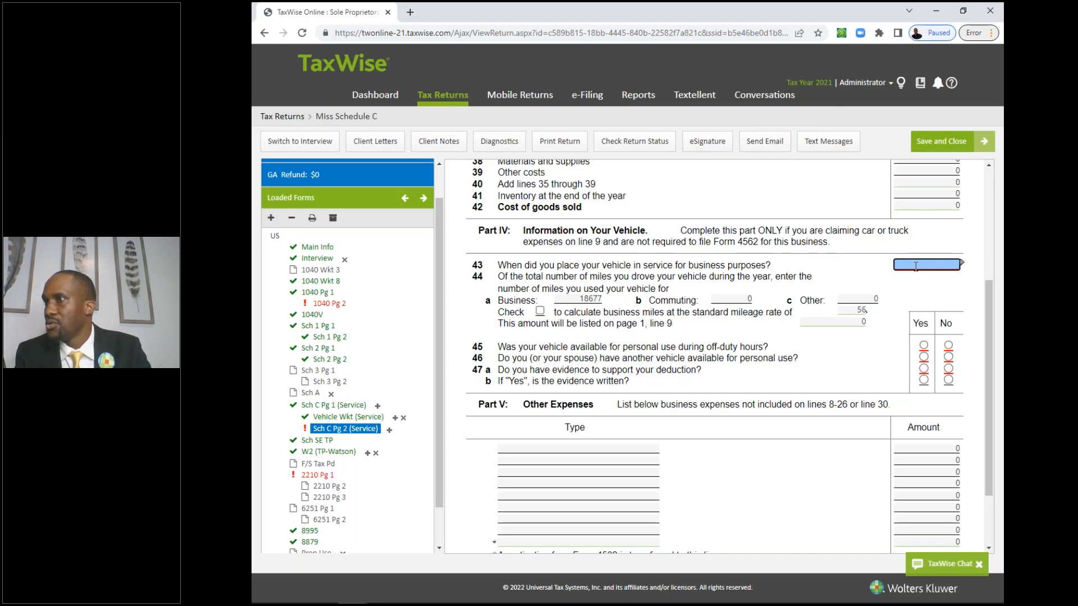
text(01/01)
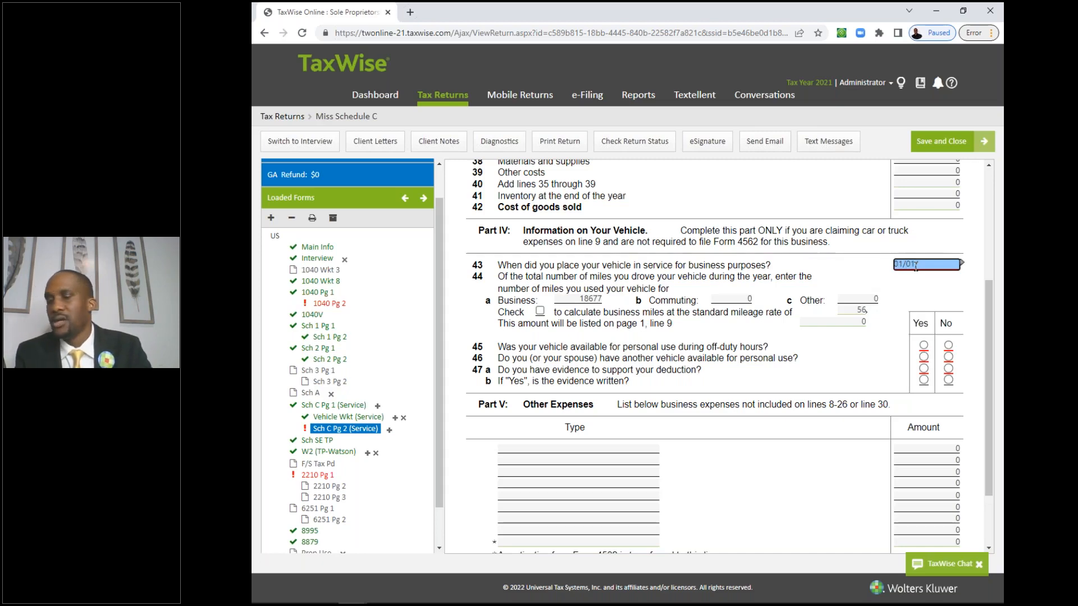
text(/2021)
key(Tab)
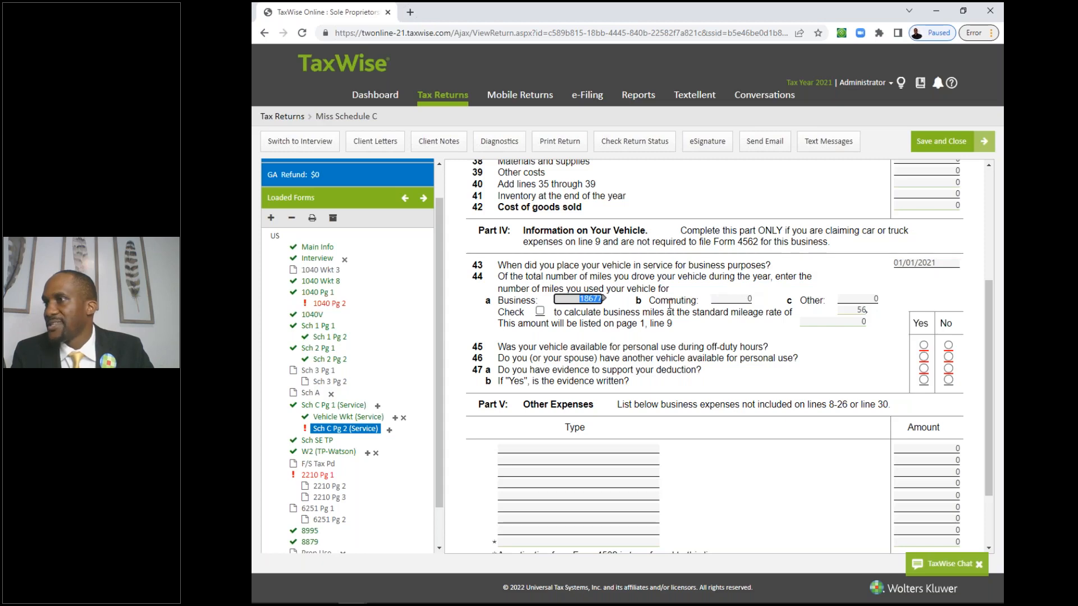
key(Tab)
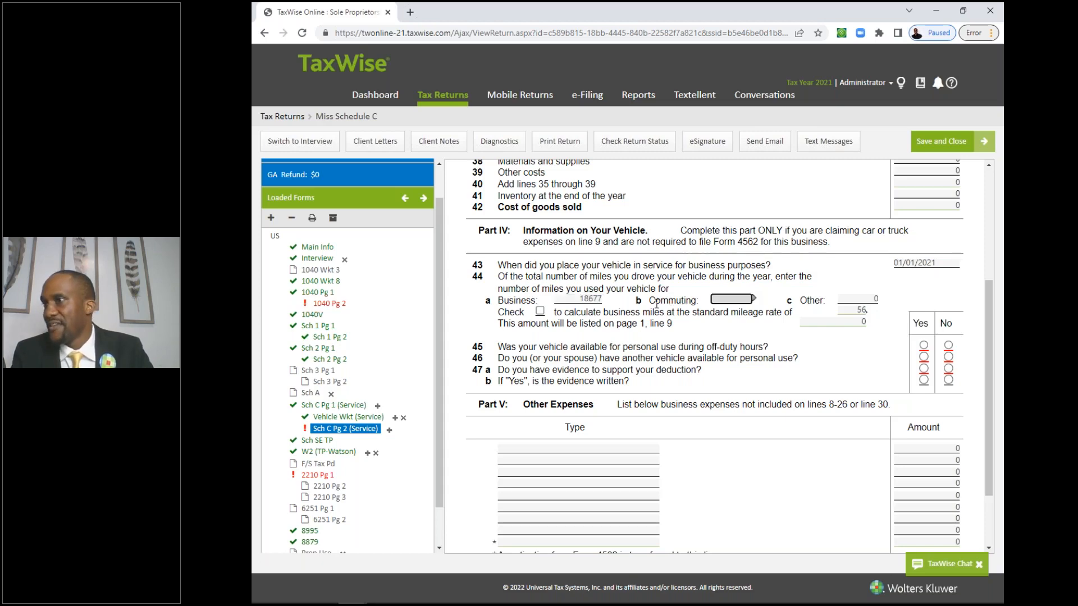
click(601, 298)
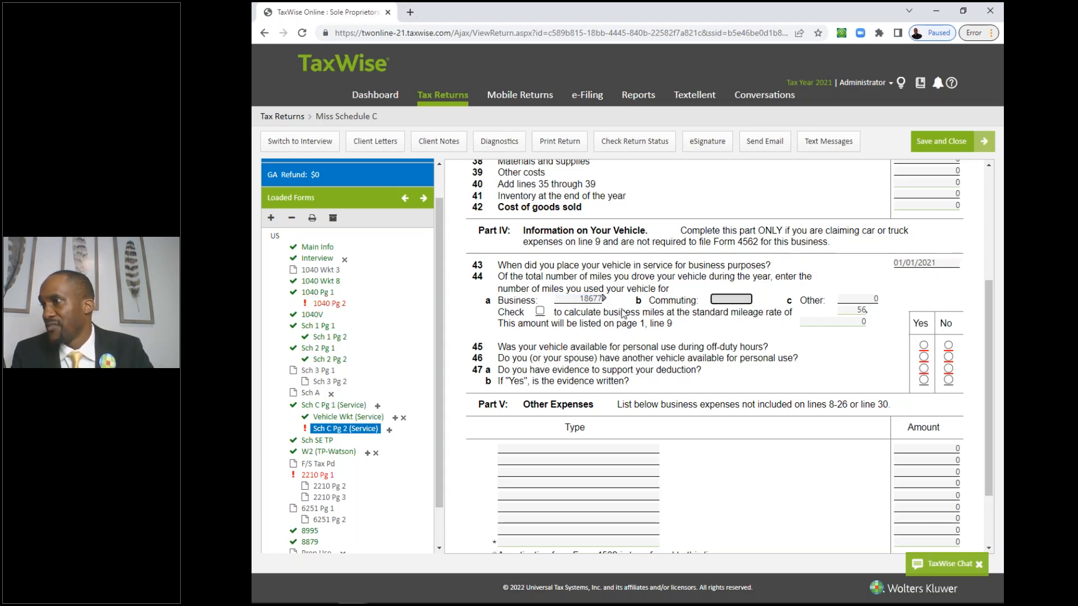
Step: Check the car and truck expenses on Schedule C page 1 against the vehicle worksheet's total deductible amount
click(354, 405)
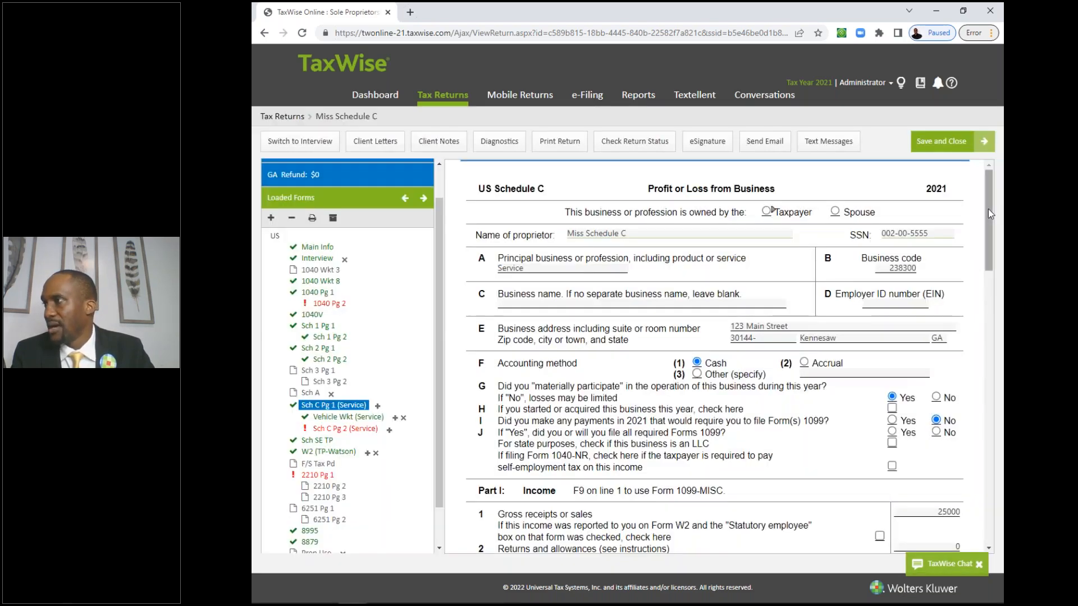
drag(988, 209, 985, 257)
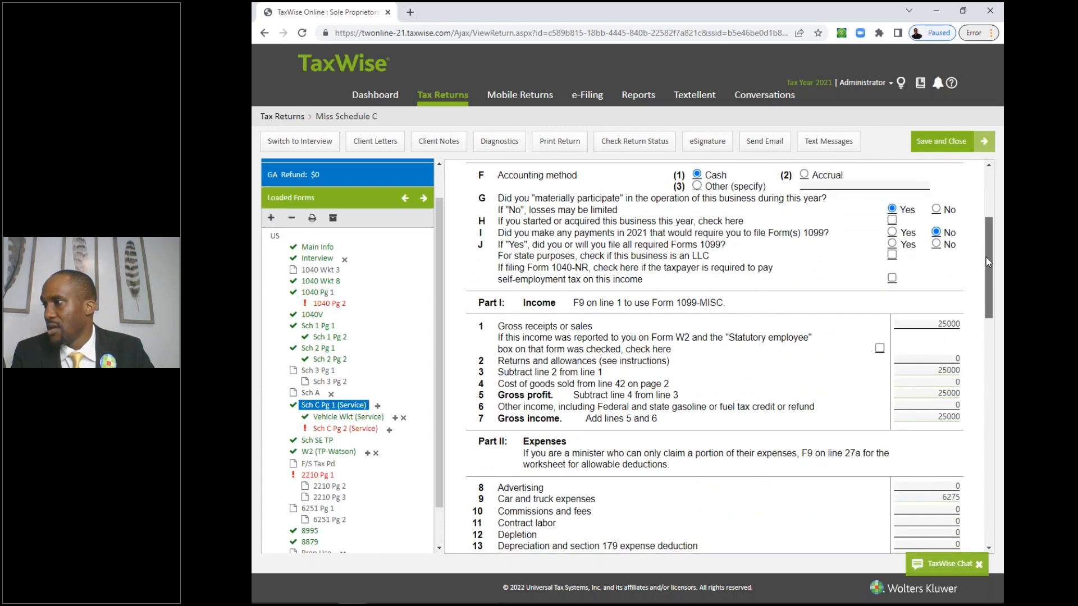
click(340, 420)
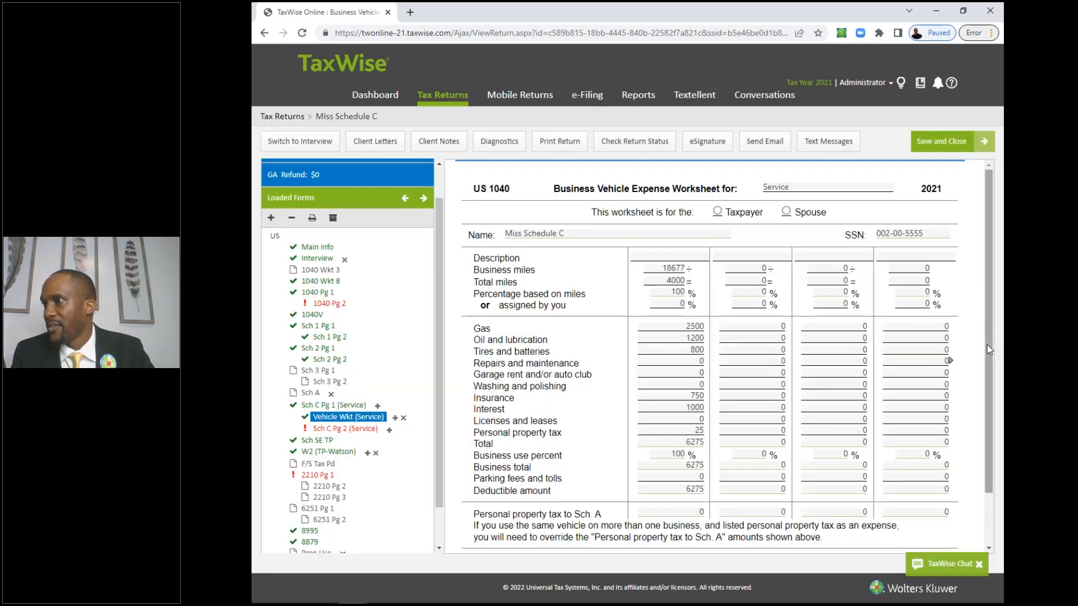
drag(986, 345, 992, 398)
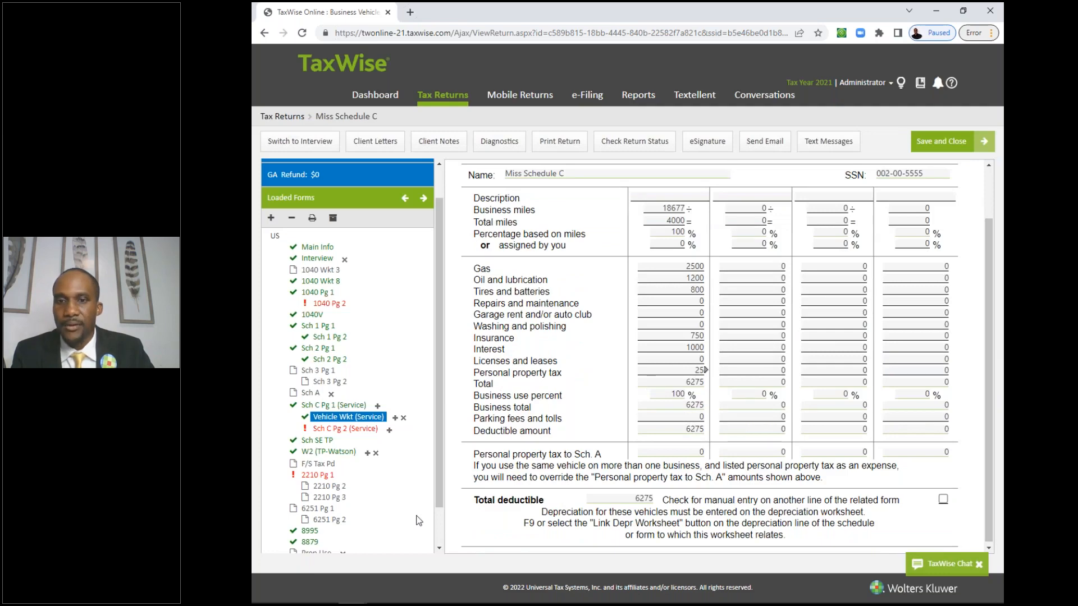
Step: Switch to Calculator, multiply 18677 business miles by the 0.56 standard mileage rate, and compare with the worksheet's deductible amount
key(alt+Tab)
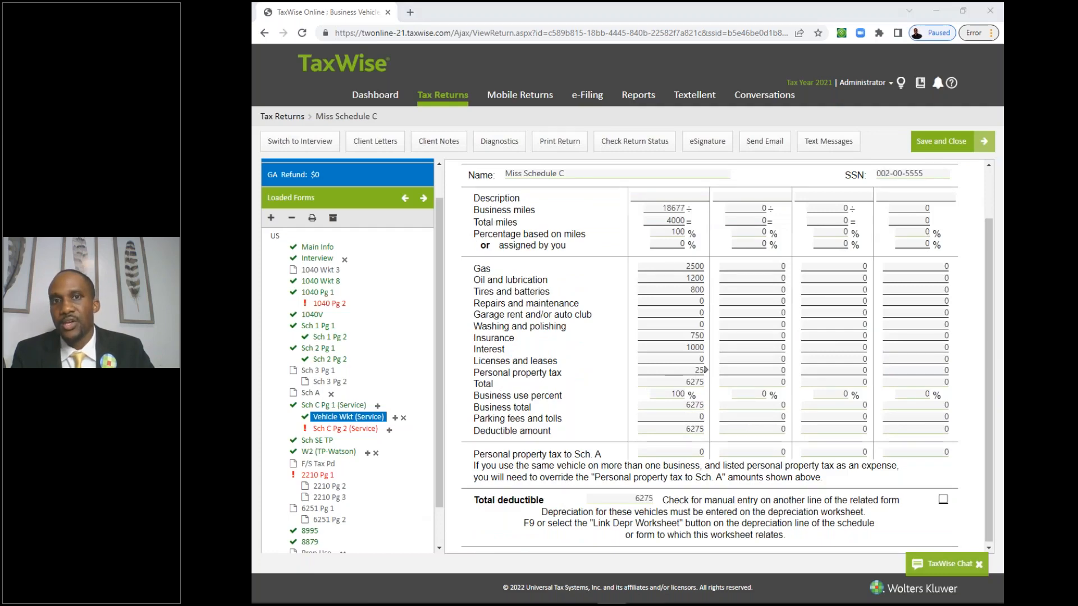
drag(252, 192, 449, 158)
click(500, 295)
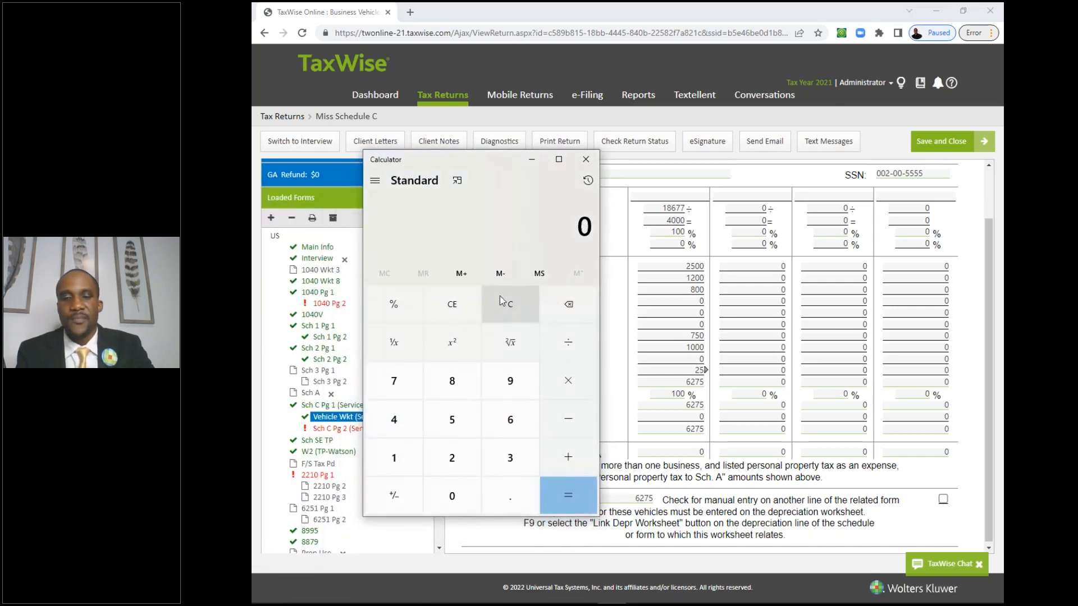
text(1867)
text(77)
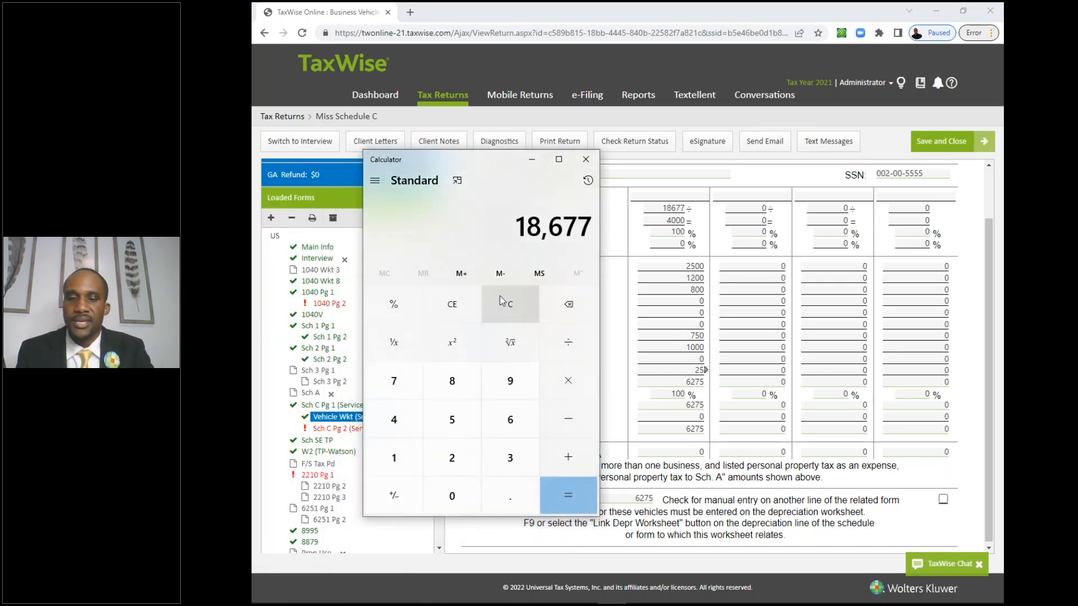
key(asterisk)
text(.56)
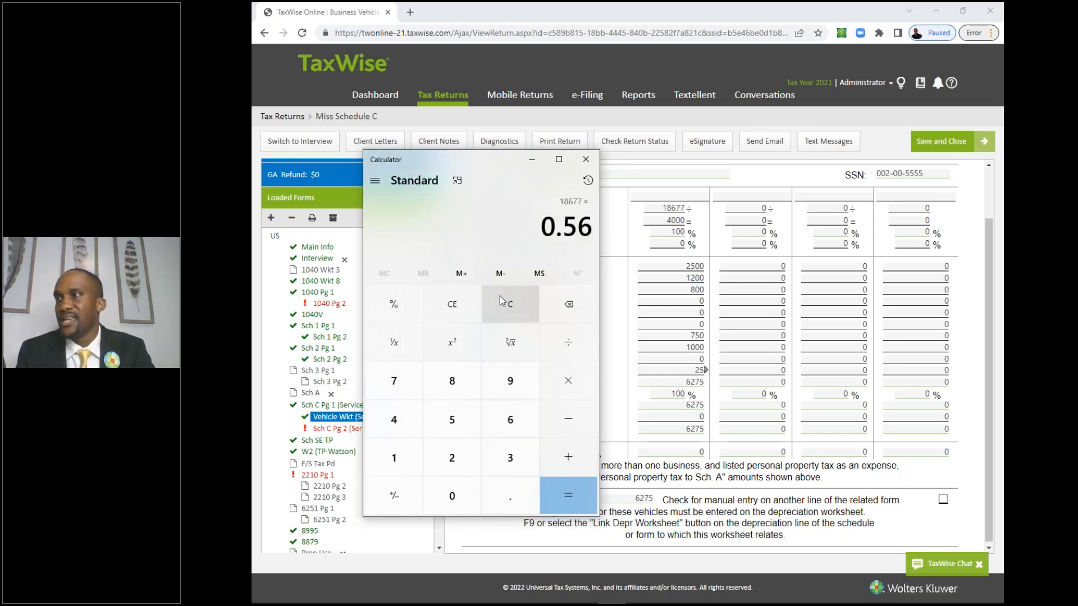
click(577, 479)
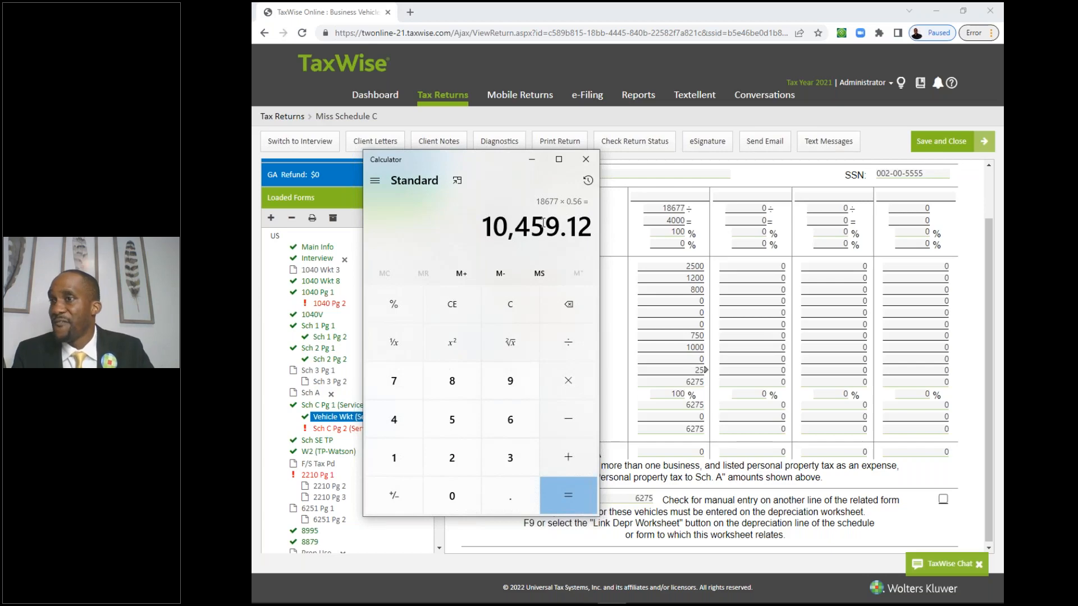
click(686, 432)
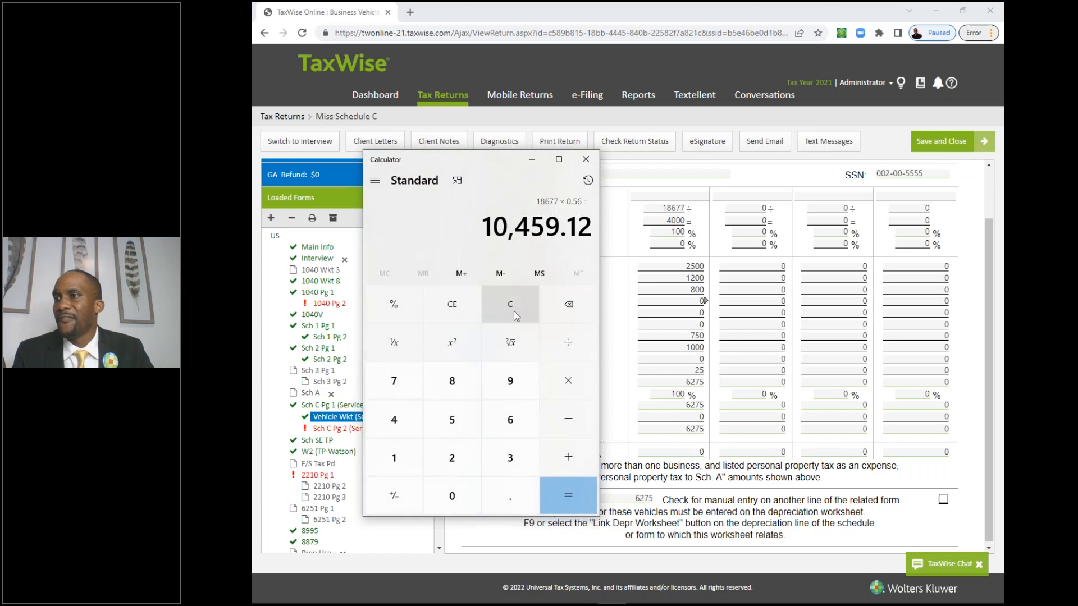
Step: Multiply 4000 by 0.25 in Calculator, then minimize it to return to the vehicle worksheet in TaxWise
click(509, 304)
click(417, 427)
click(445, 499)
click(445, 499)
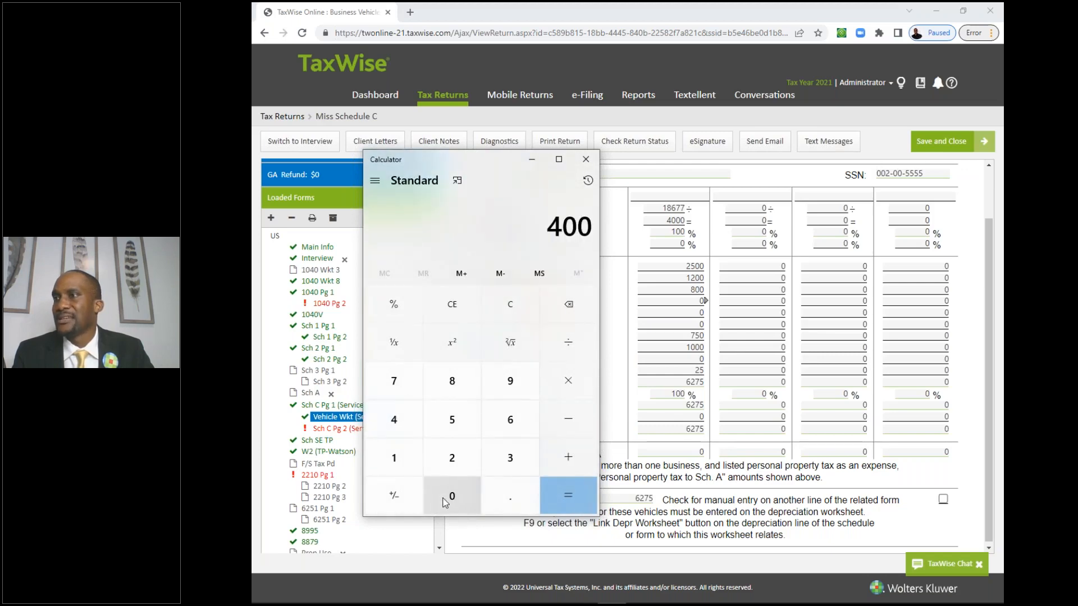
click(444, 500)
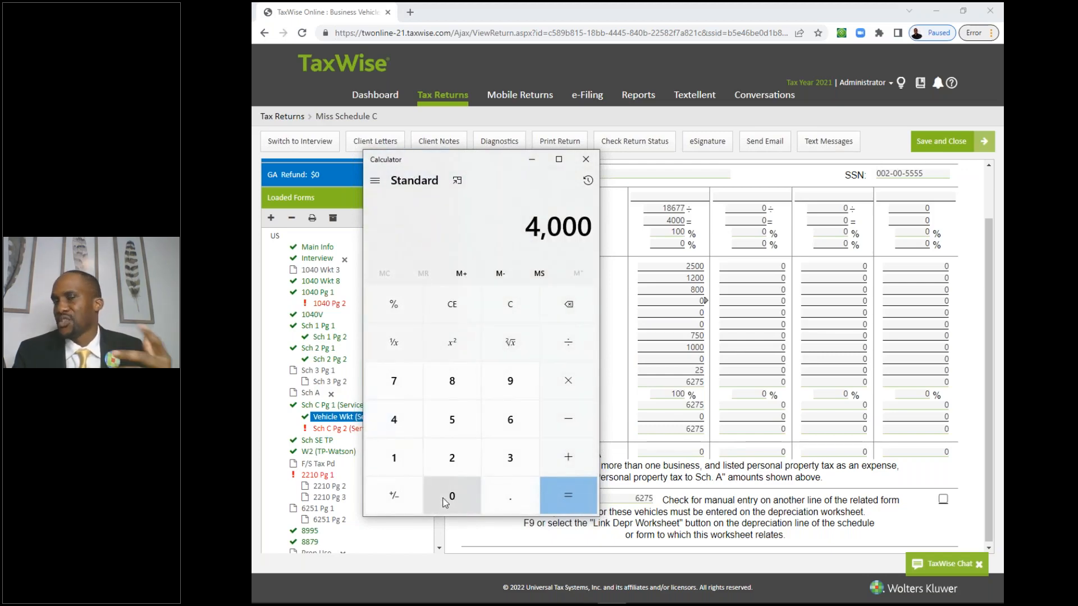
click(570, 387)
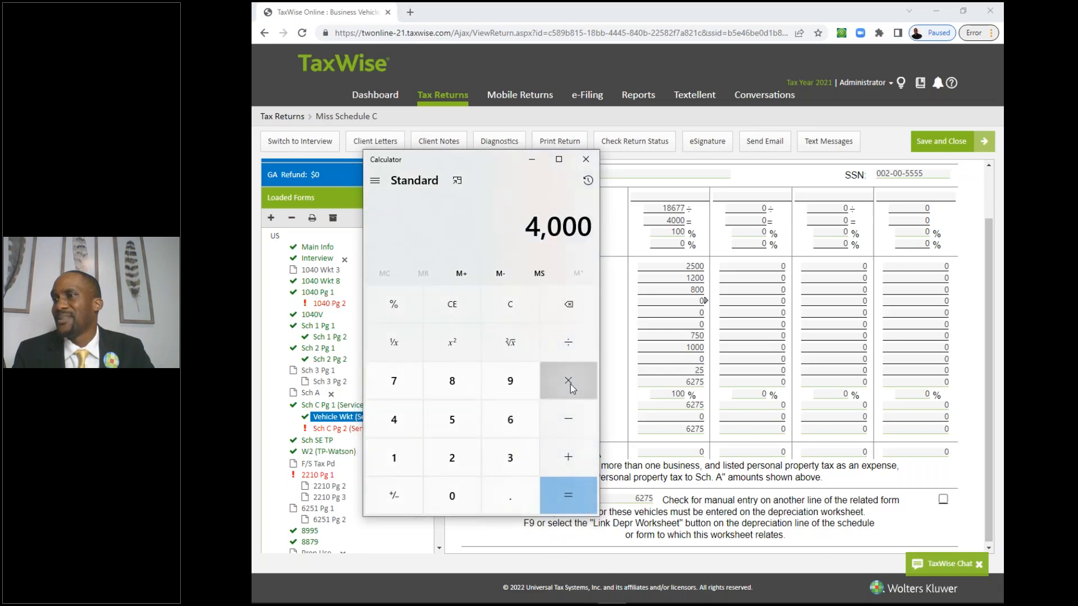
click(505, 500)
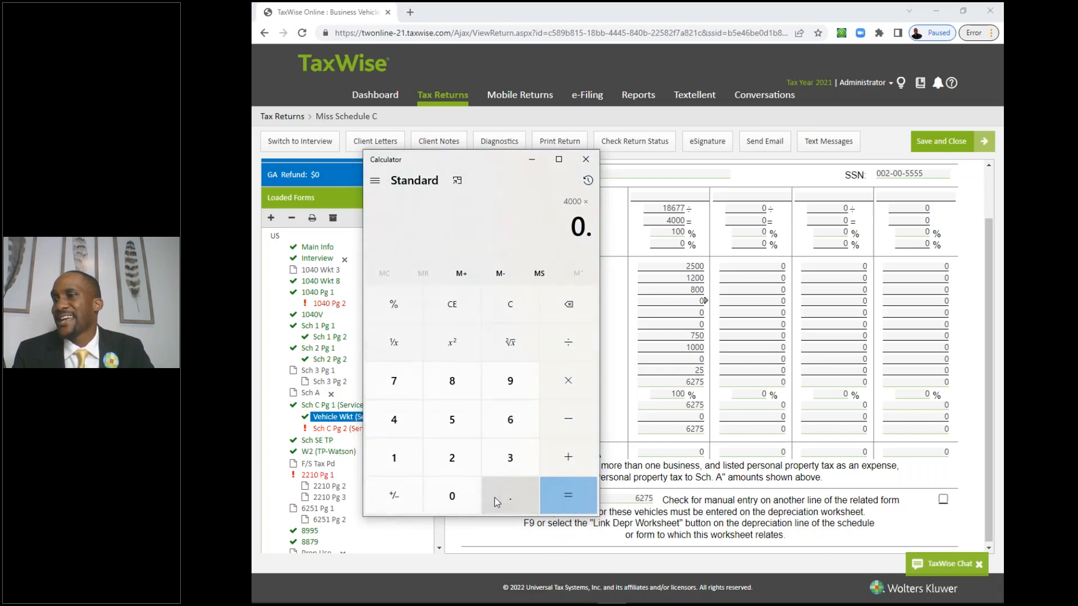
click(456, 455)
click(459, 431)
click(570, 495)
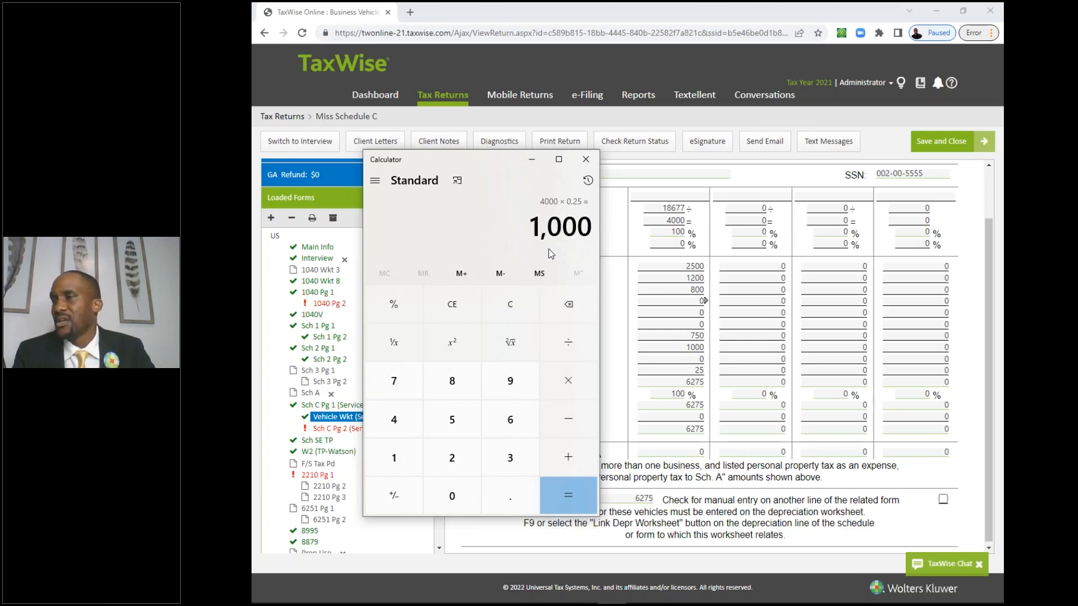
click(532, 160)
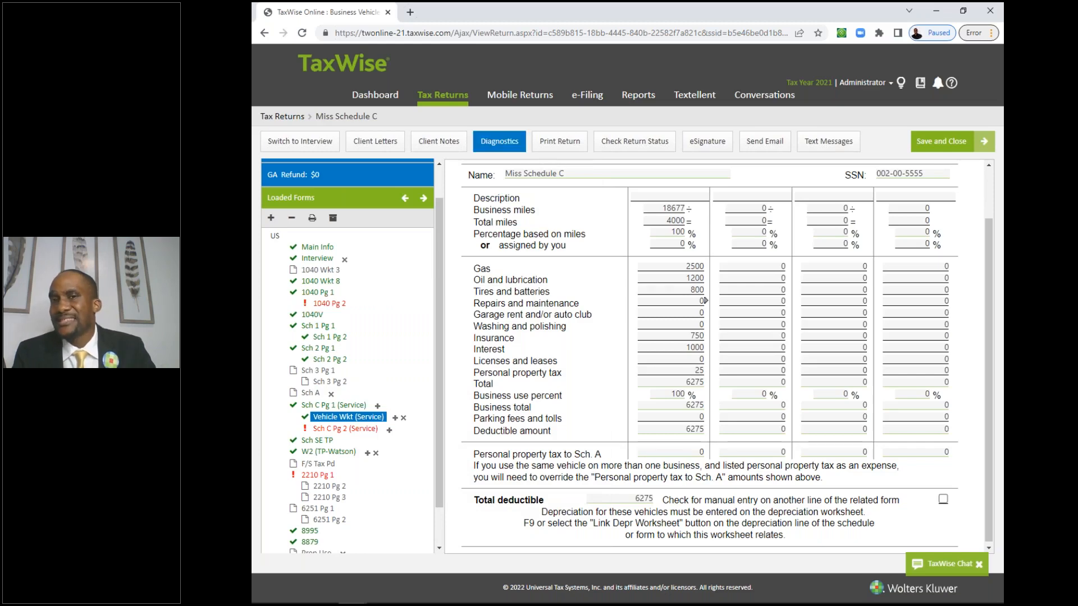
key(alt+Tab)
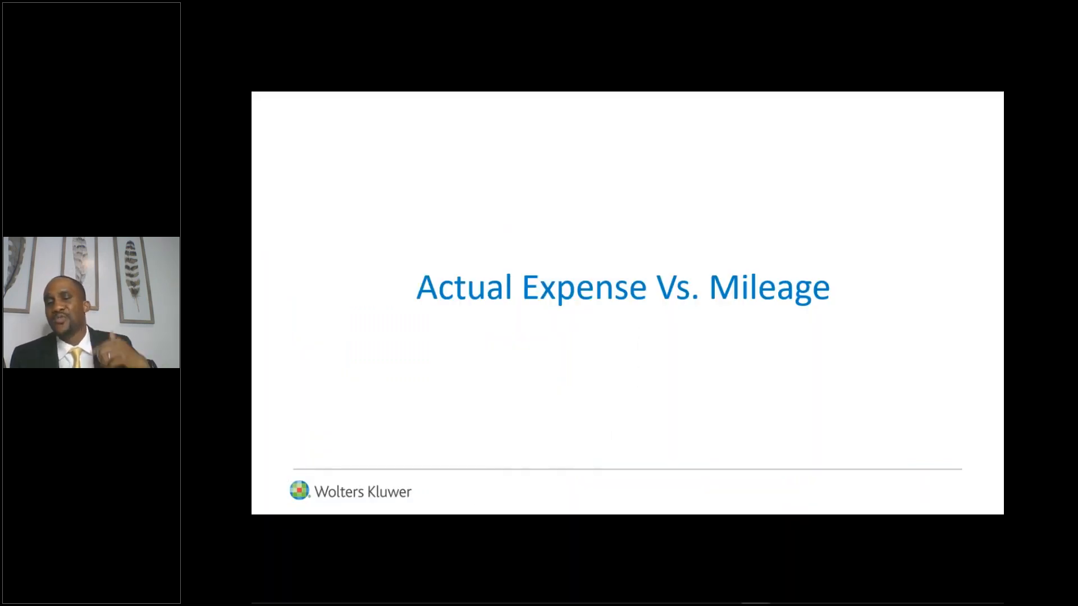
key(Right)
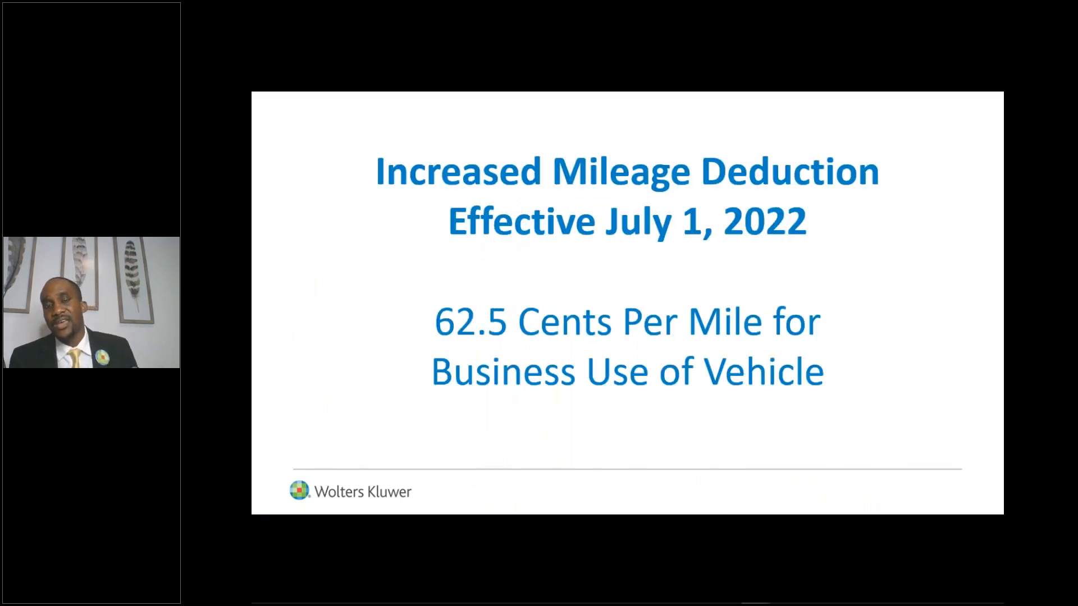
key(Right)
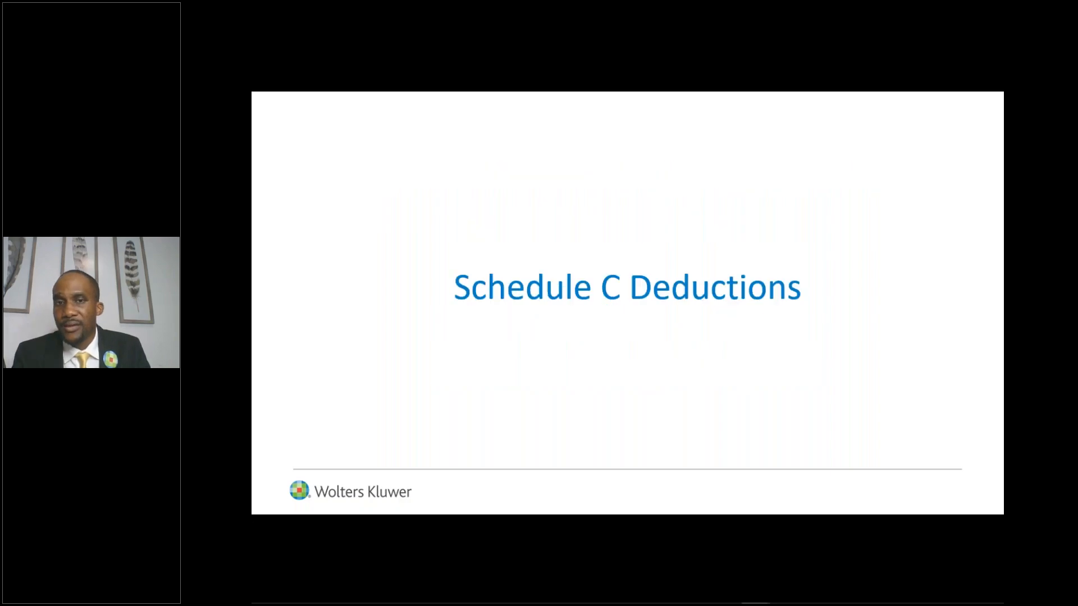
key(Left)
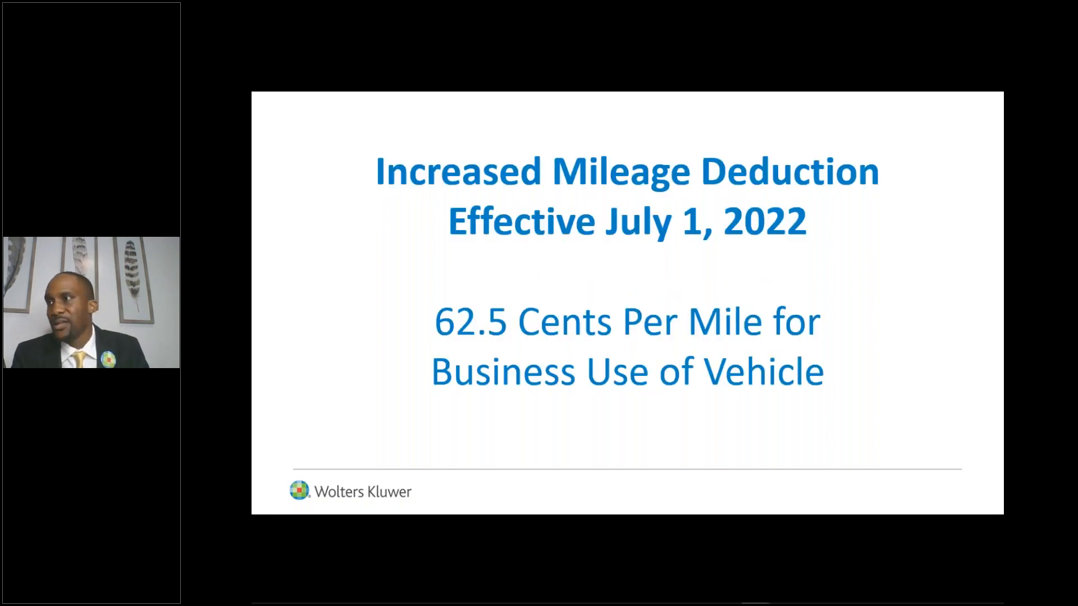
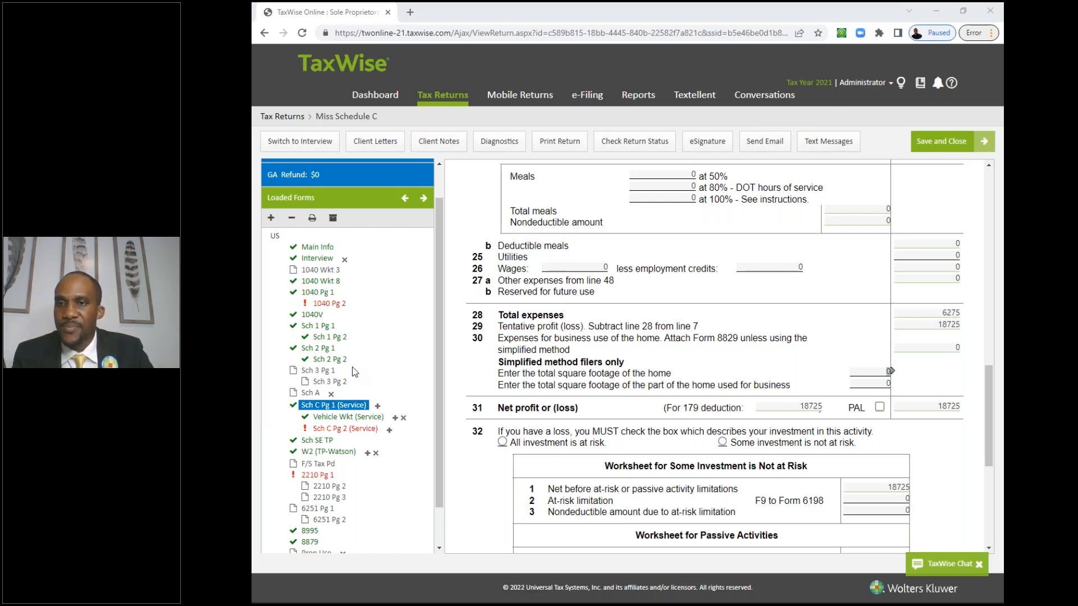
Step: For the simplified method on Schedule C page 1, enter 2500 total square feet and 1 for business, then check line 30
click(870, 382)
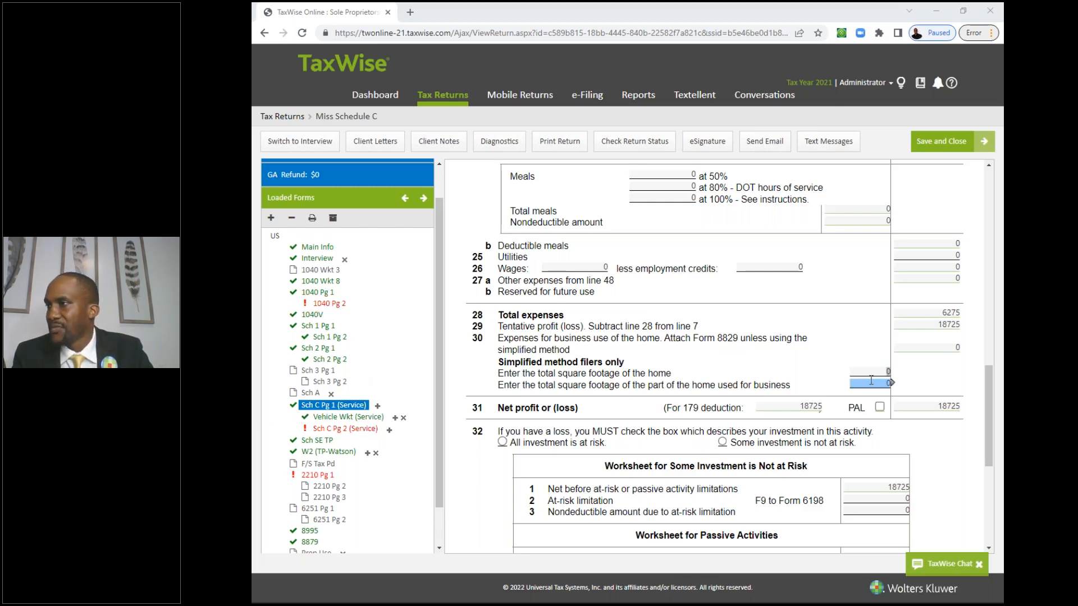
click(868, 372)
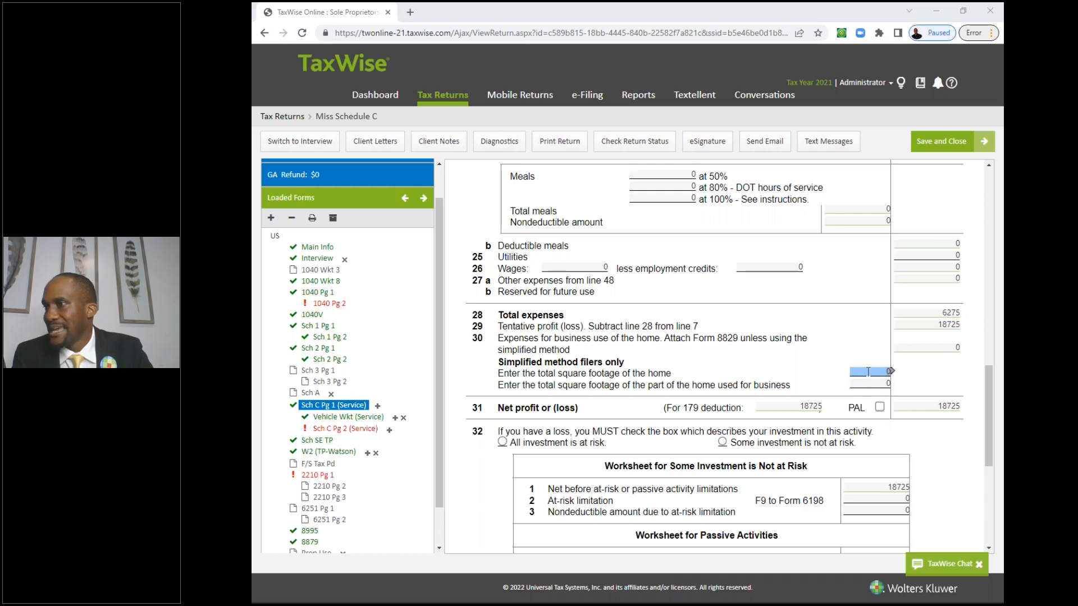
click(868, 372)
text(2500)
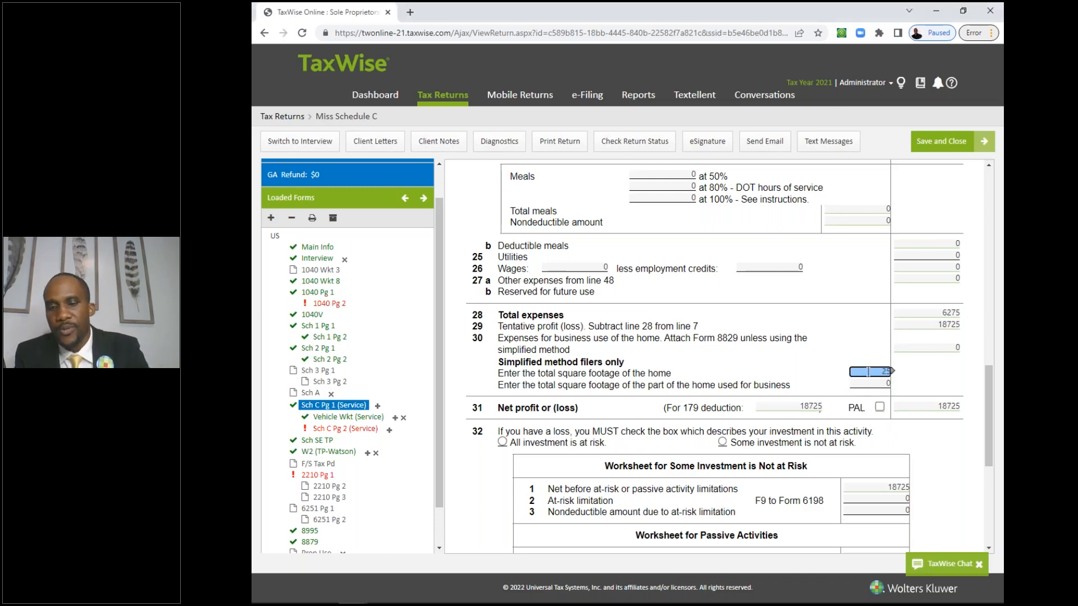
key(Tab)
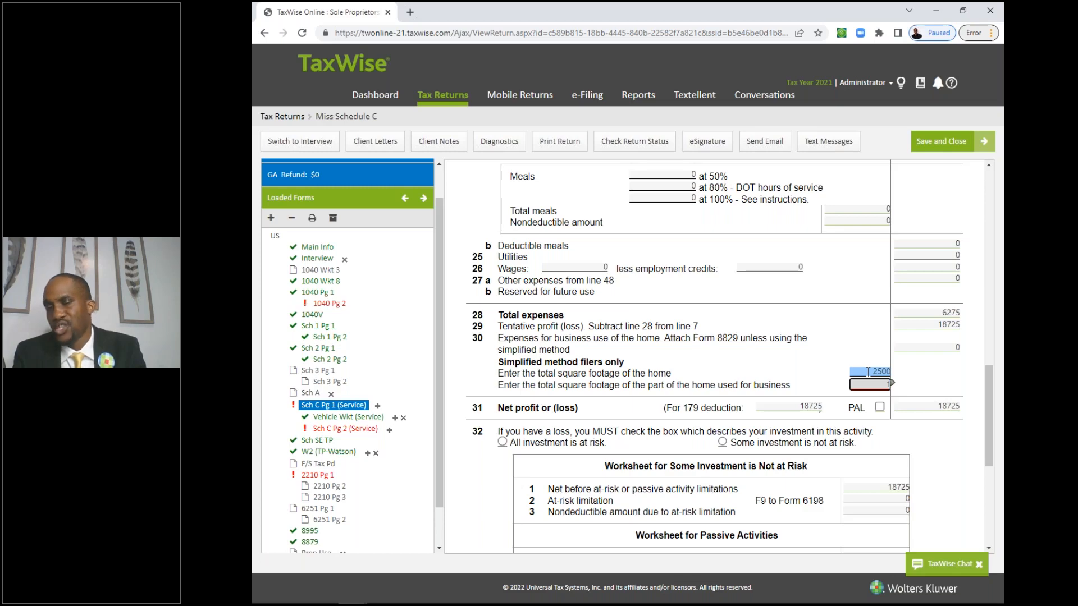
key(Tab)
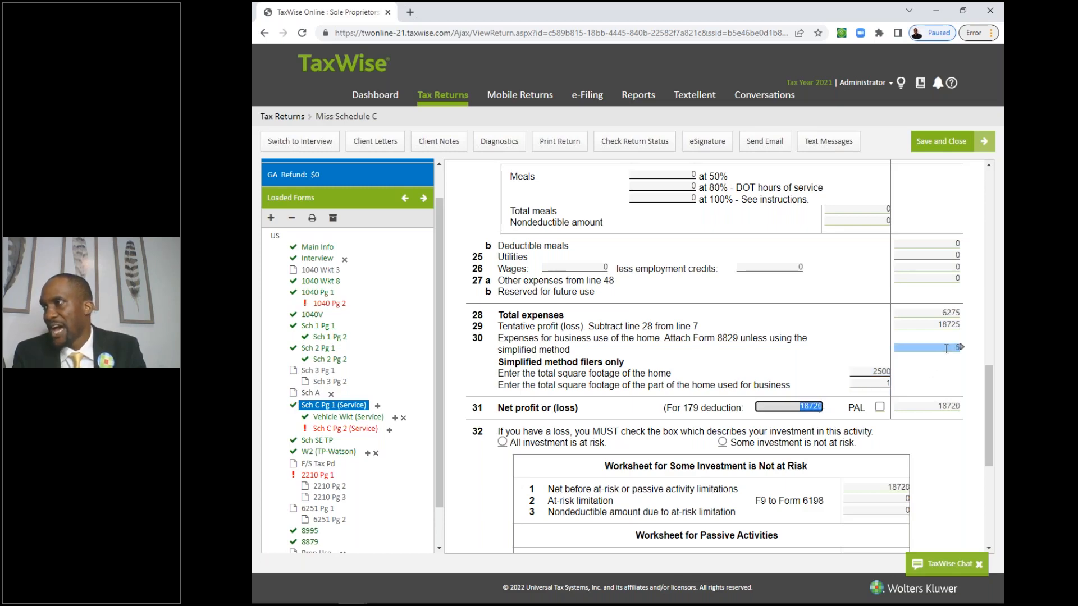
click(945, 349)
key(ctrl)
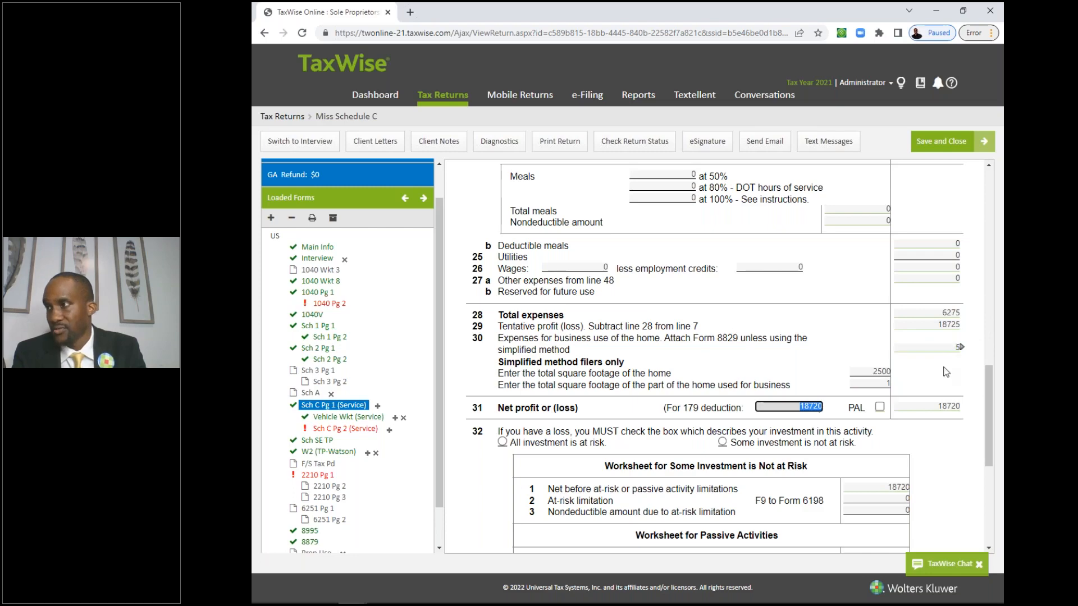
Step: Set the square footage of the home used for business to 900 and check the line 30 expense
click(877, 383)
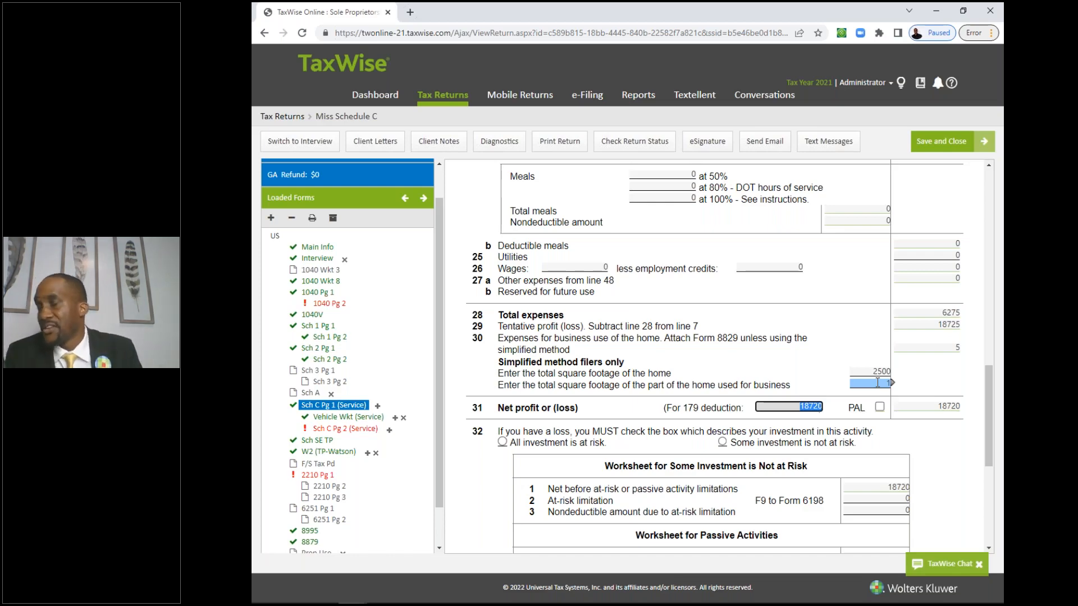
click(877, 385)
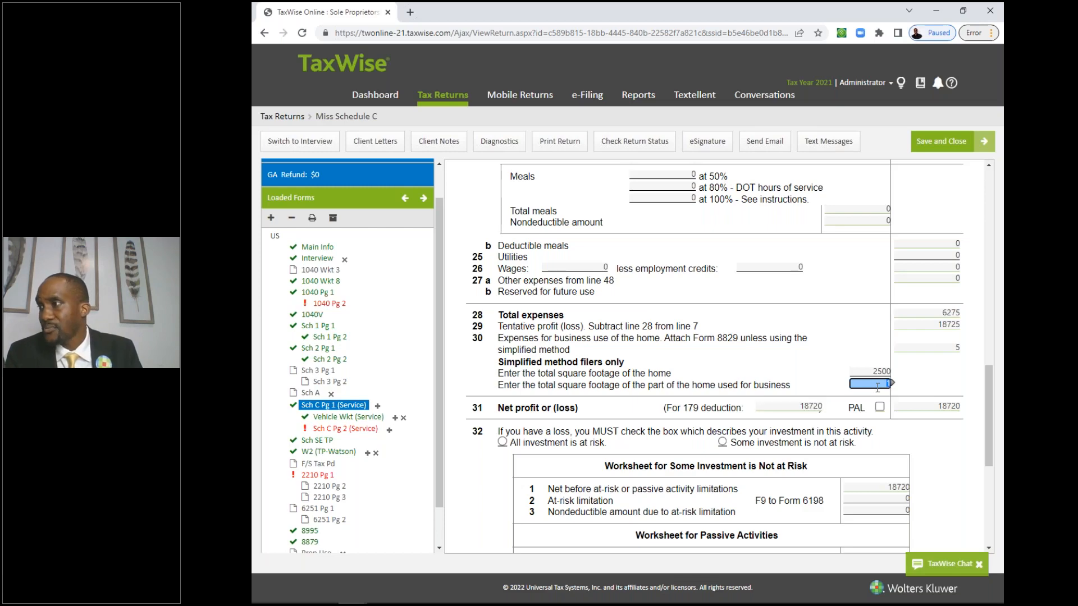
text(300)
key(Tab)
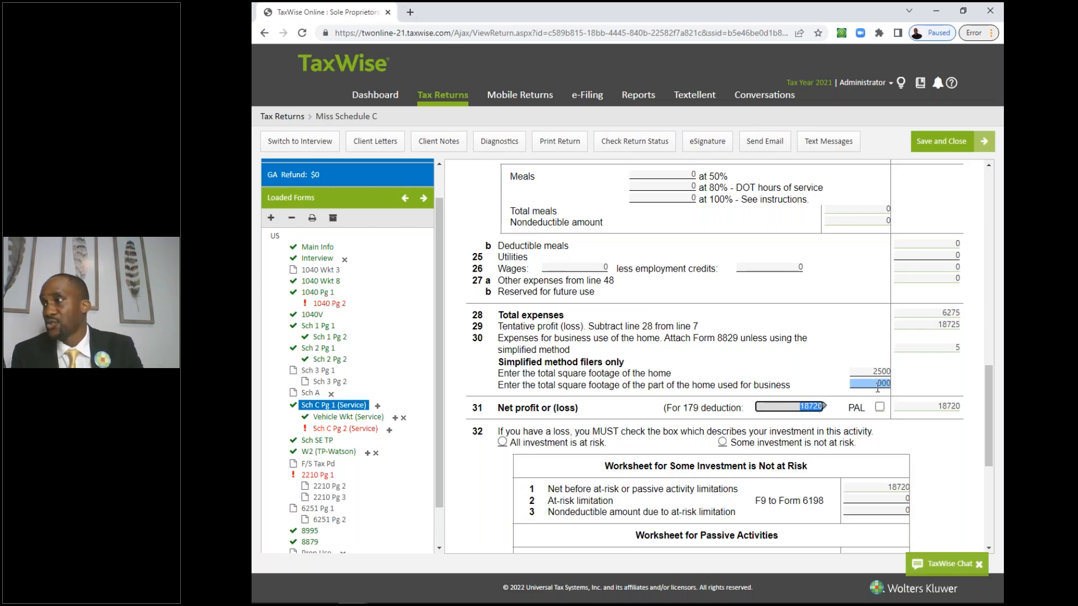
click(940, 352)
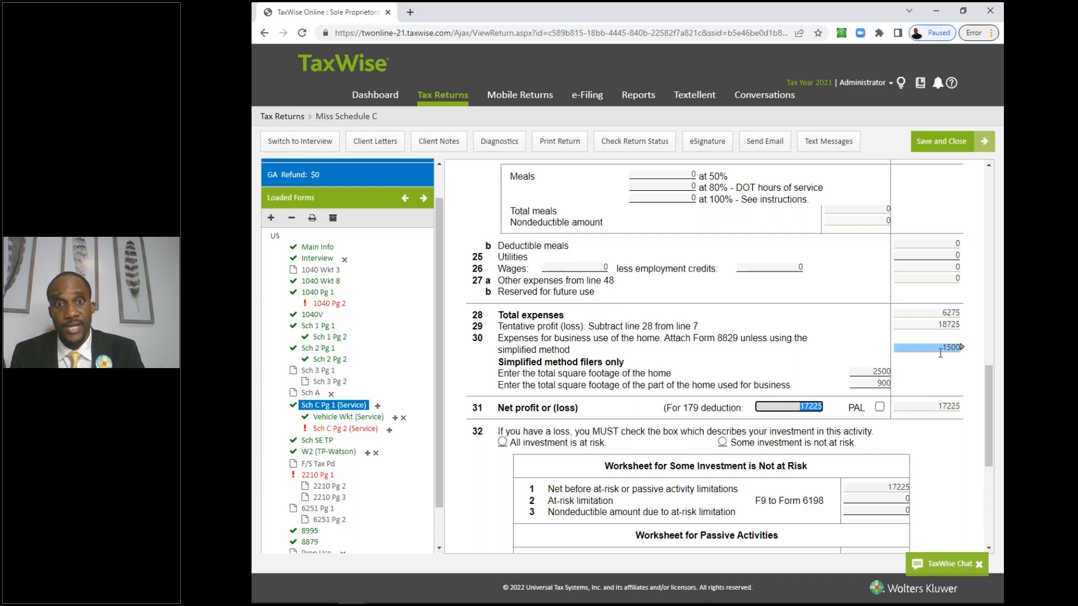
Step: Set the square footage of the home used for business to 1800 and check line 30 again
click(884, 383)
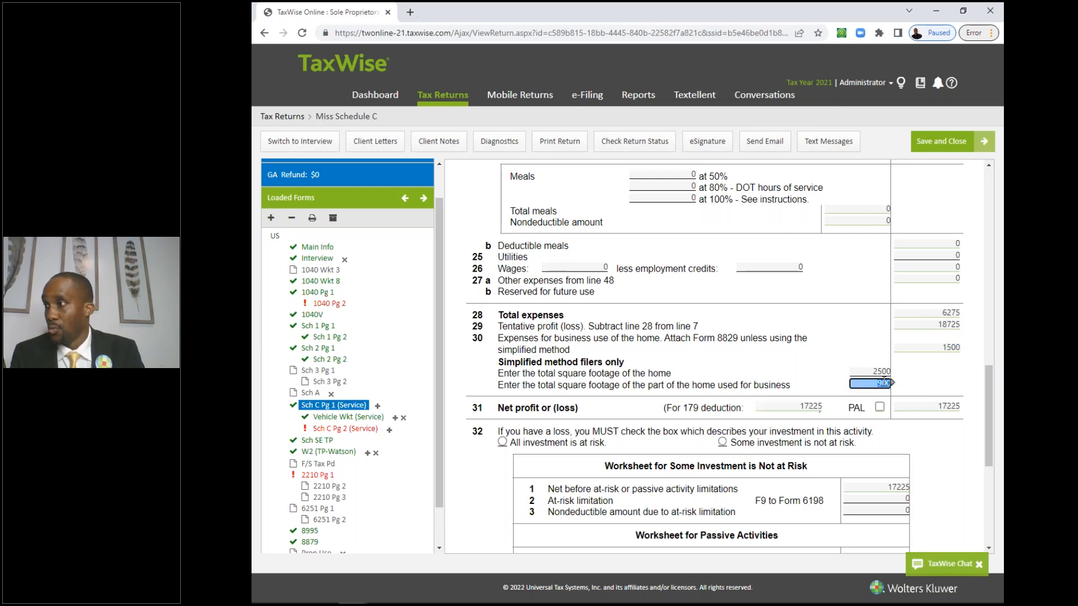
text(1806)
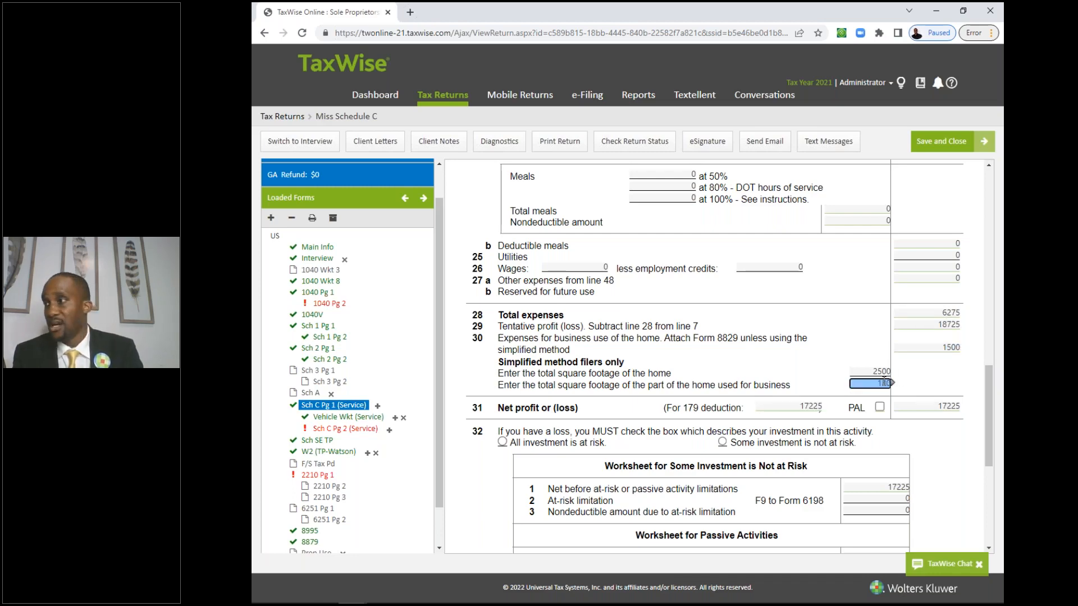
key(Tab)
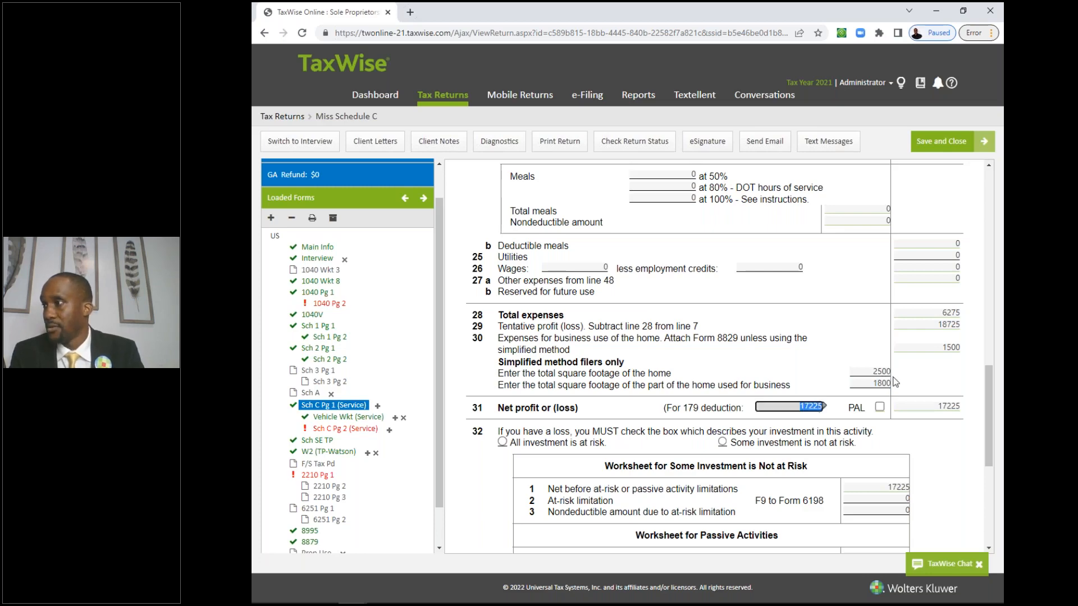
click(937, 346)
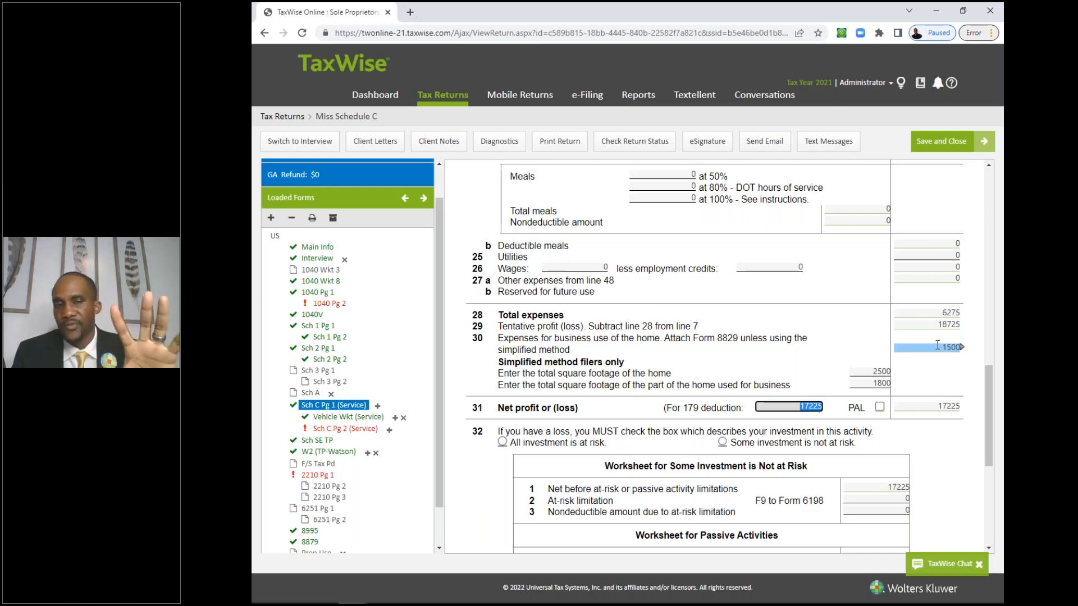
Step: Set the square footage of the home used for business to 550 and check the resulting line 30 amount
click(871, 382)
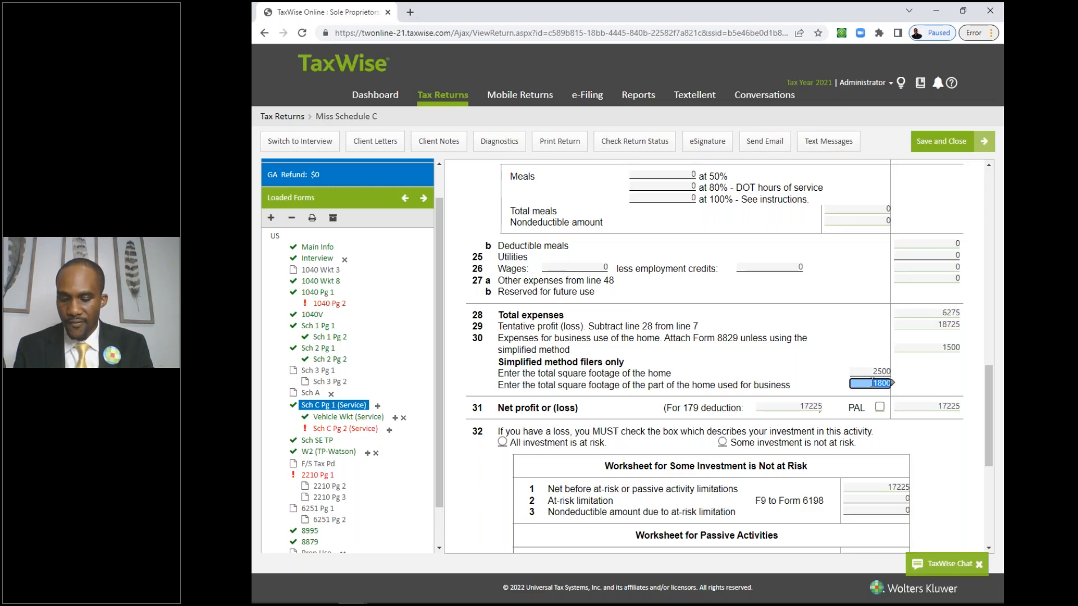
text(550)
key(Tab)
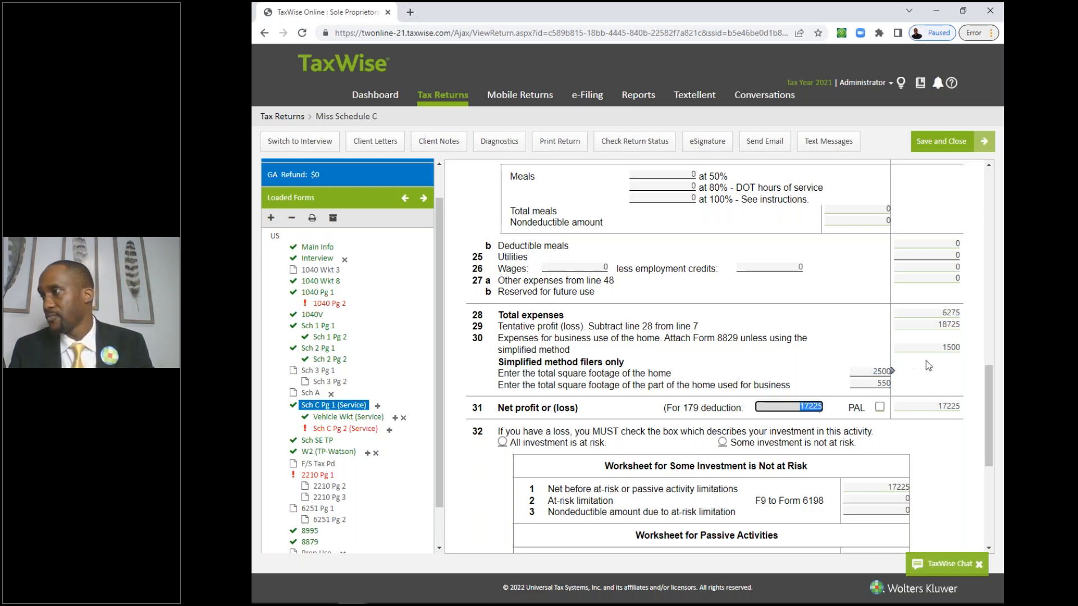
click(939, 352)
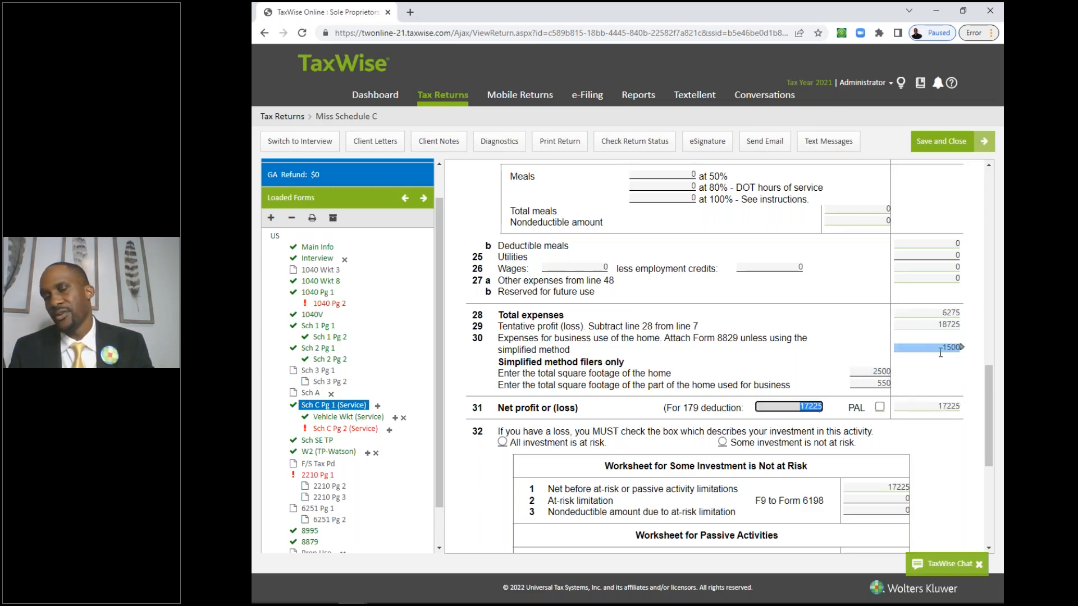
click(885, 382)
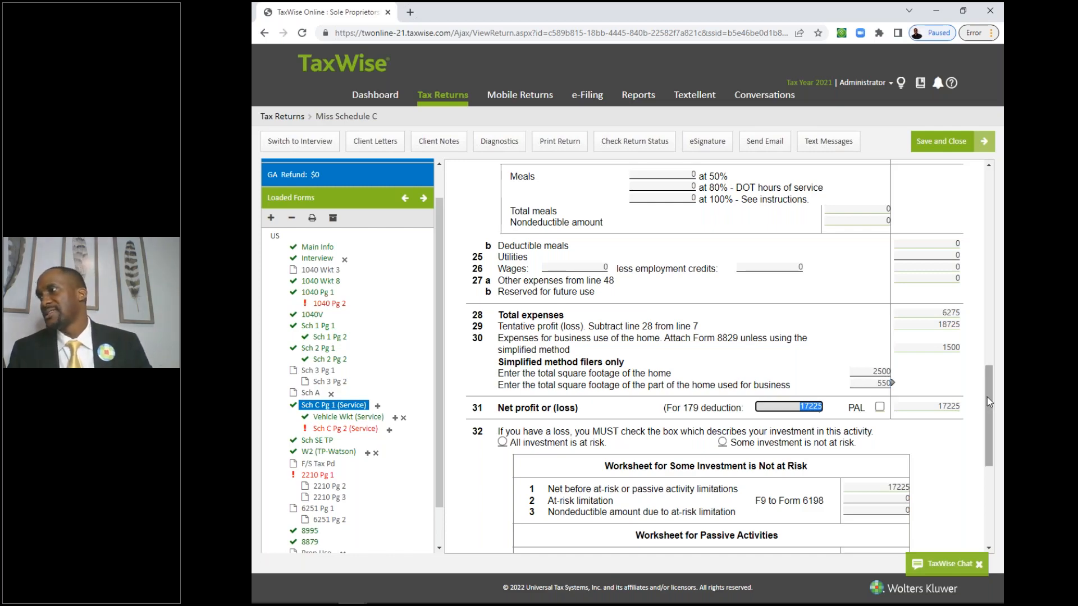
Step: Change the gross receipts on Schedule C line 1 to 8000
drag(988, 397, 972, 261)
click(941, 276)
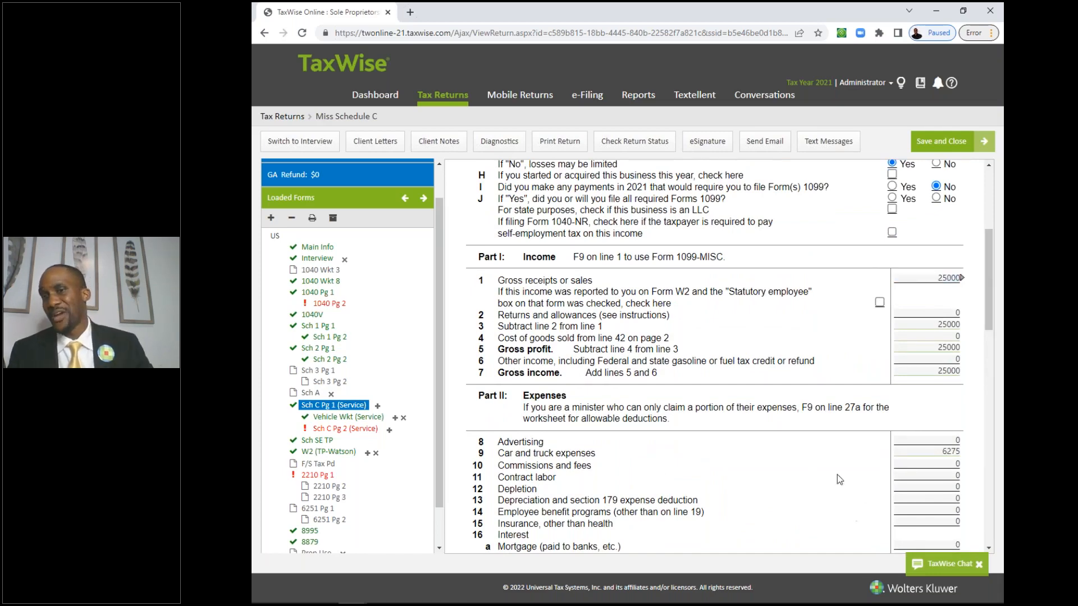
click(937, 283)
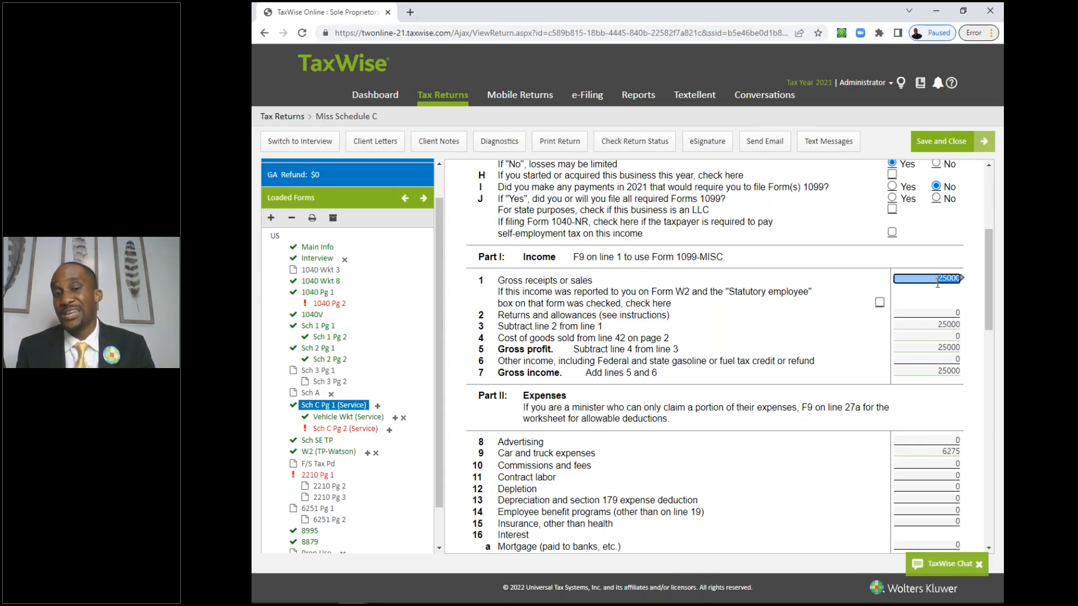
text(8000)
key(Tab)
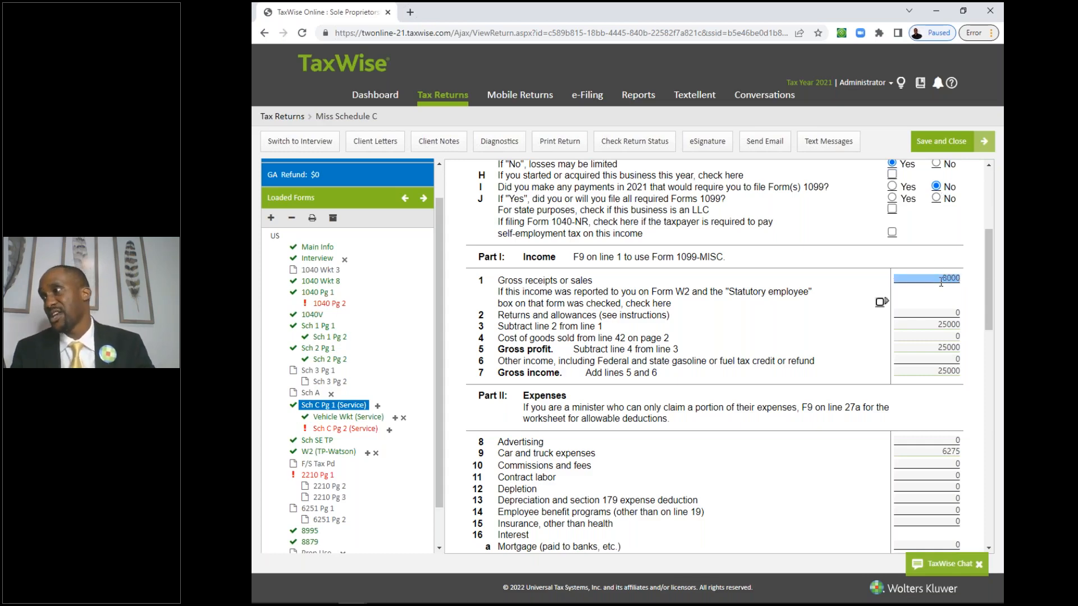
Step: Set the line 1 gross receipts to 3000 and check the home-use expense on line 30 and net profit on line 31
mouse_move(989, 276)
mouse_down()
mouse_move(991, 345)
mouse_move(989, 258)
mouse_up()
click(940, 239)
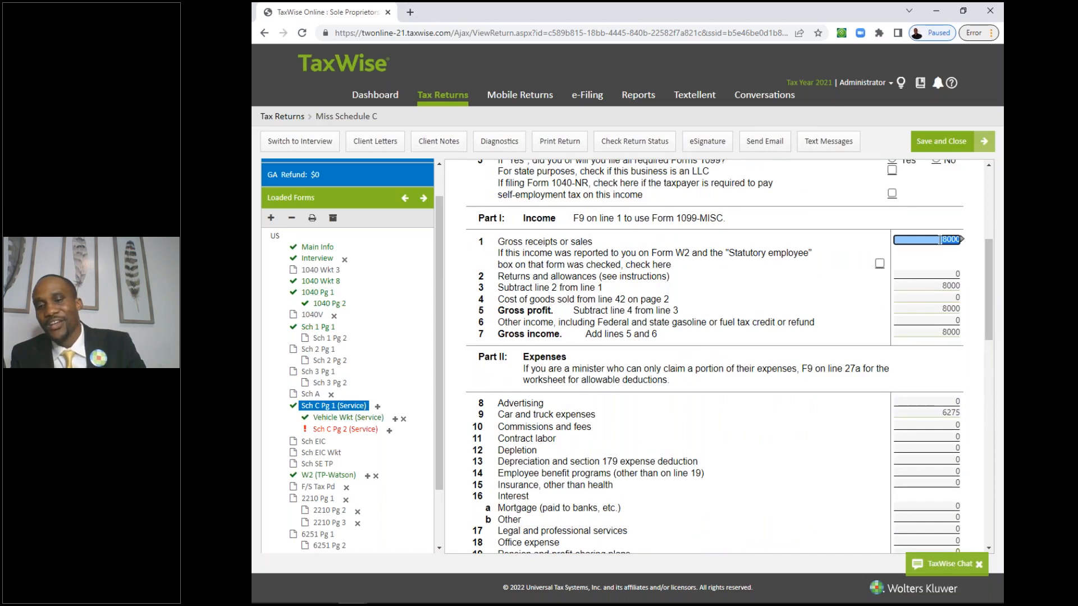
text(3000)
key(Tab)
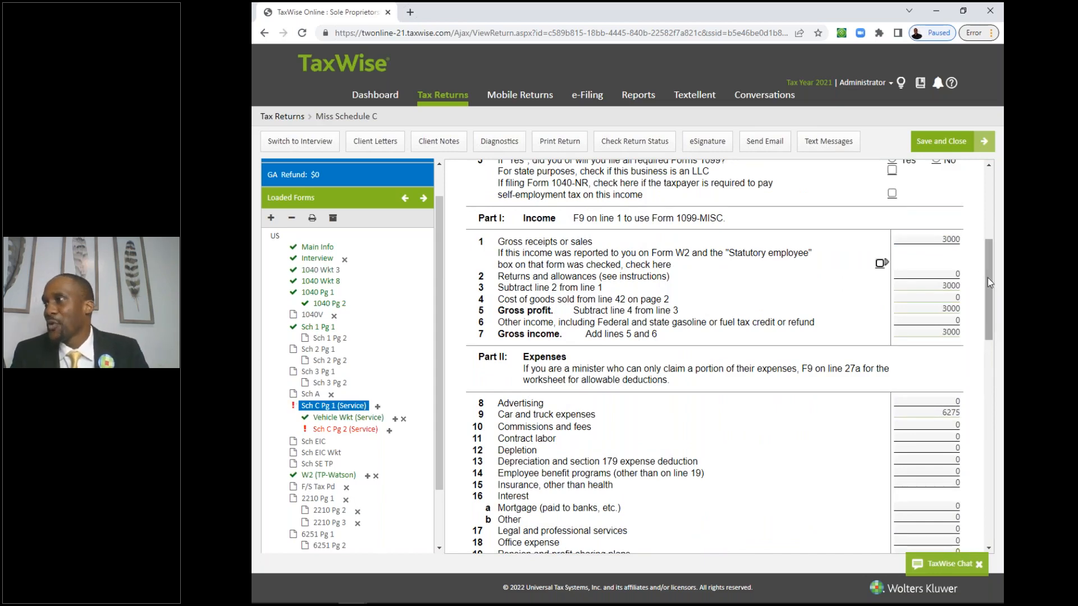
drag(988, 277, 988, 396)
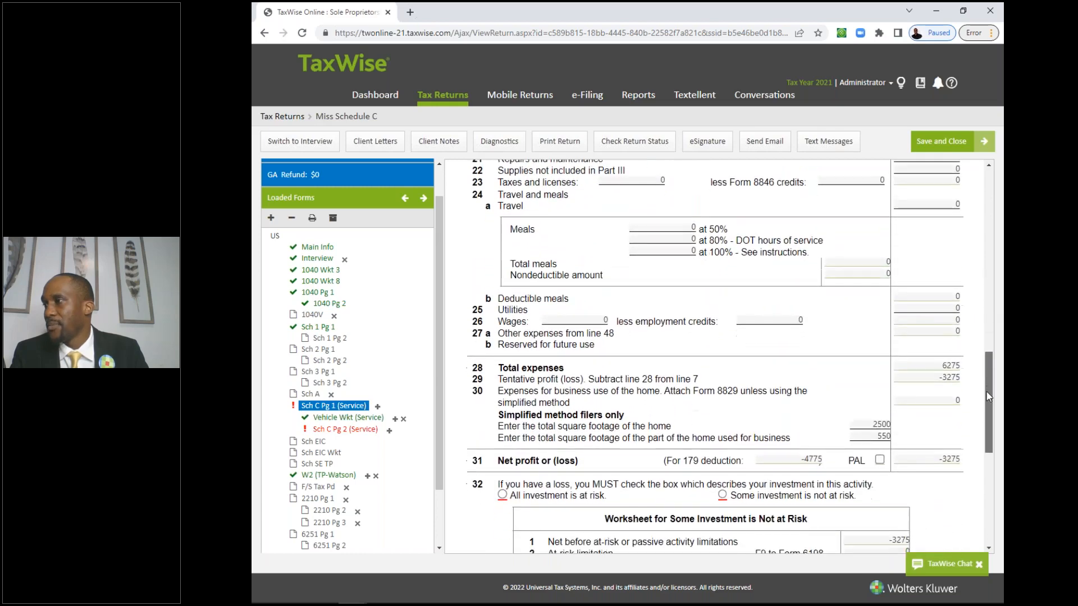
Step: Add Form 8829, Expenses for Business Use of Your Home, to the return with Sch C Pg 1 (Service) as its parent
click(953, 395)
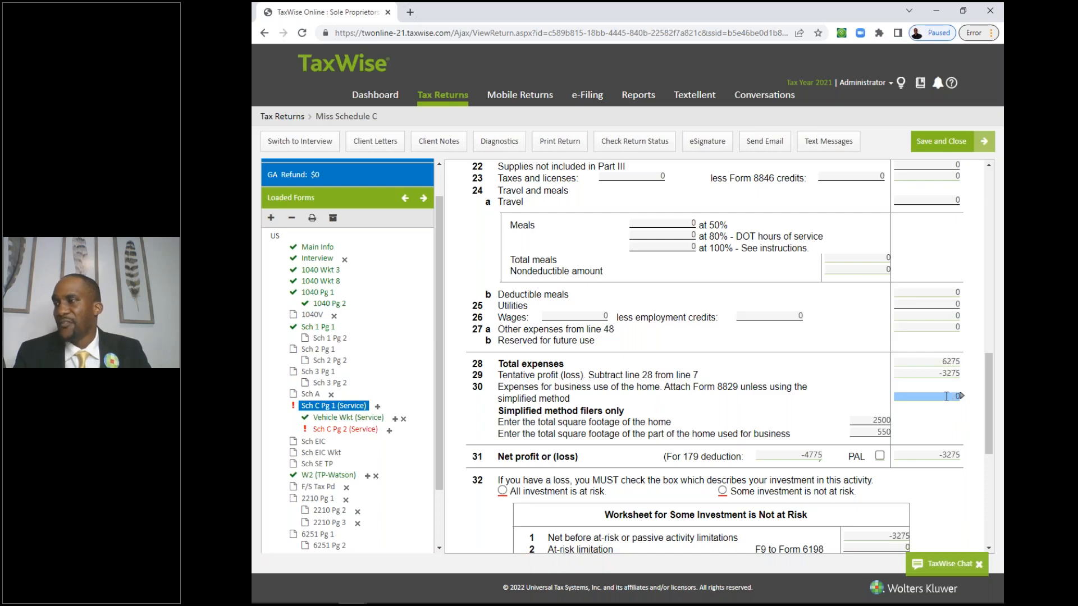
click(931, 404)
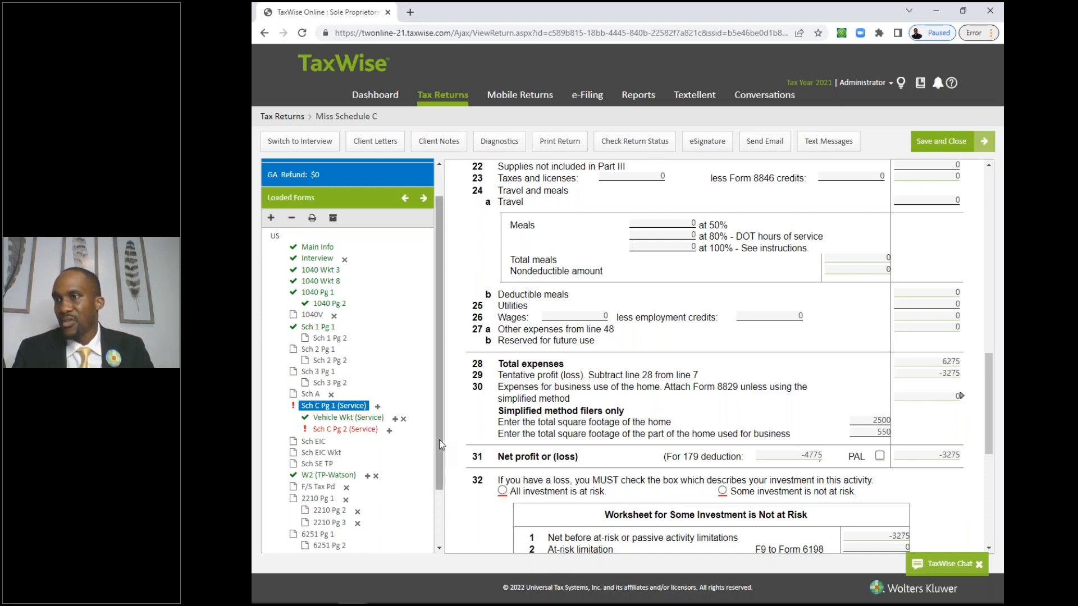
drag(439, 439, 439, 449)
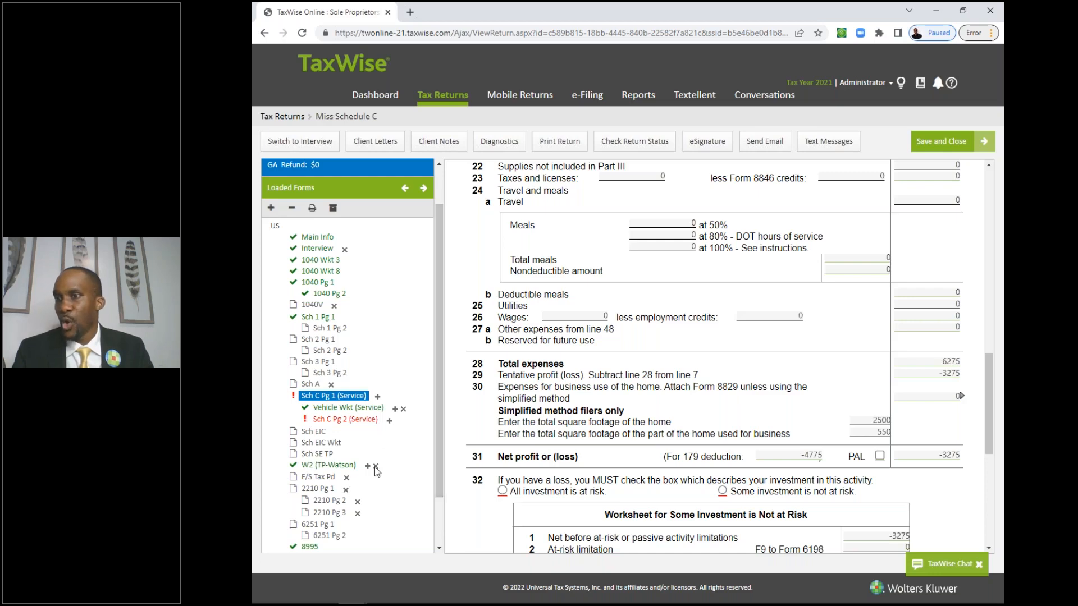
scroll(435, 430, down, 1)
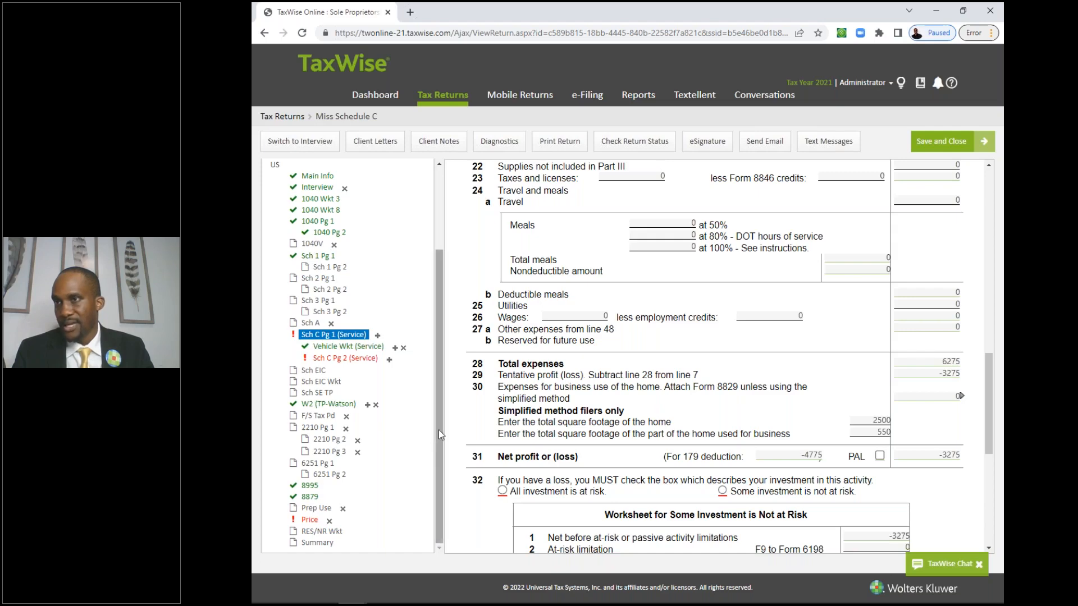
scroll(316, 235, up, 2)
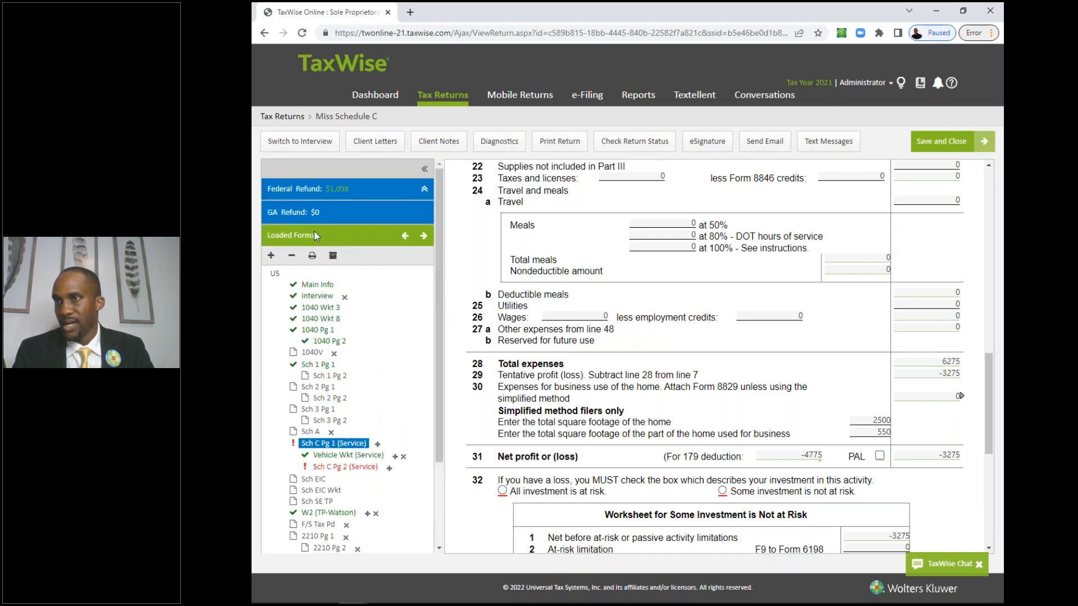
click(271, 256)
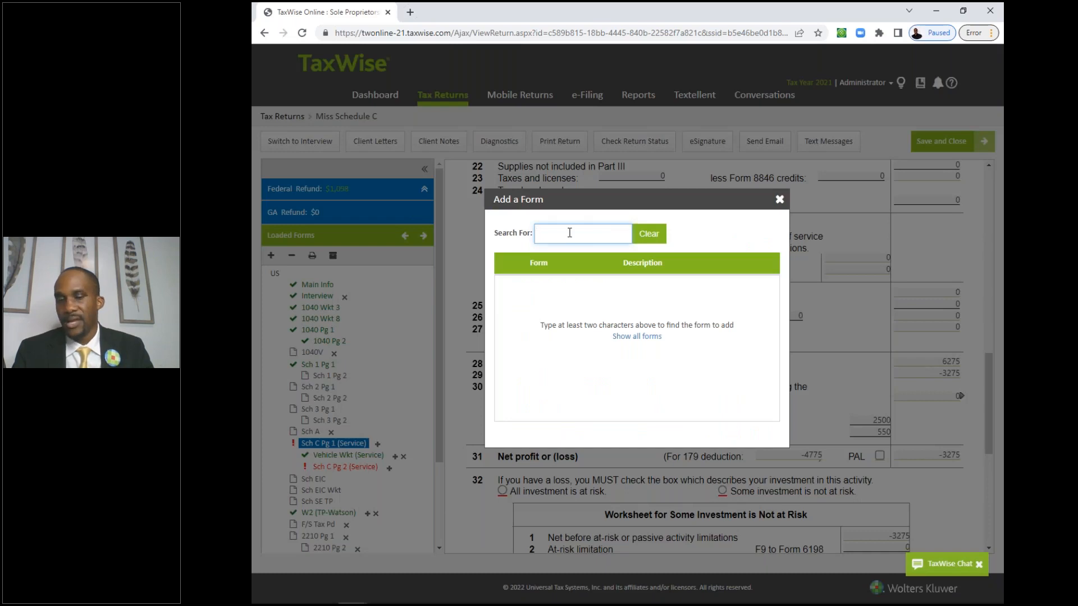
text(8829)
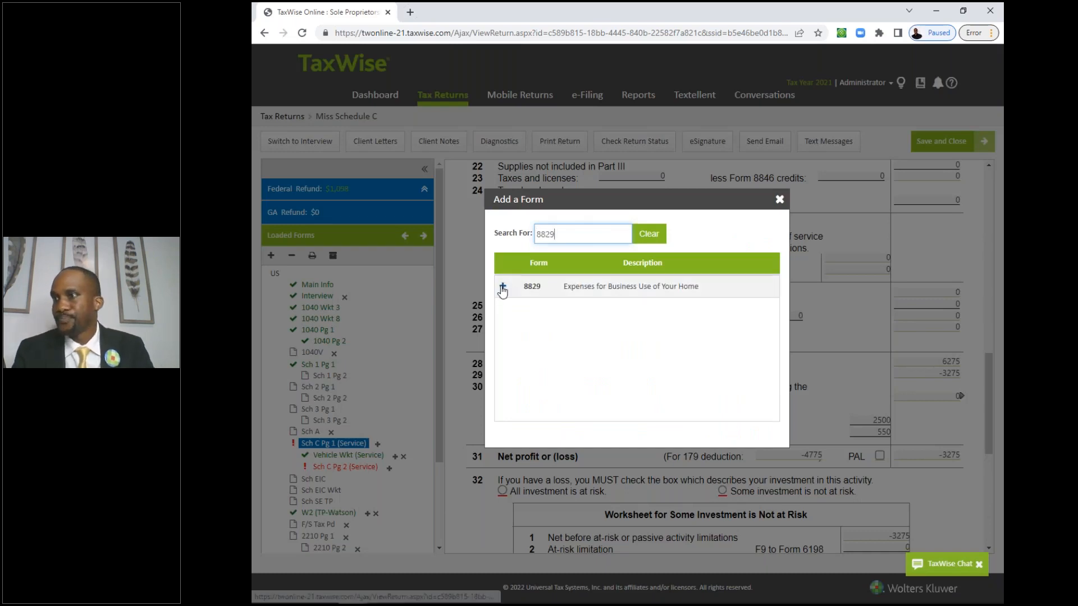
click(503, 288)
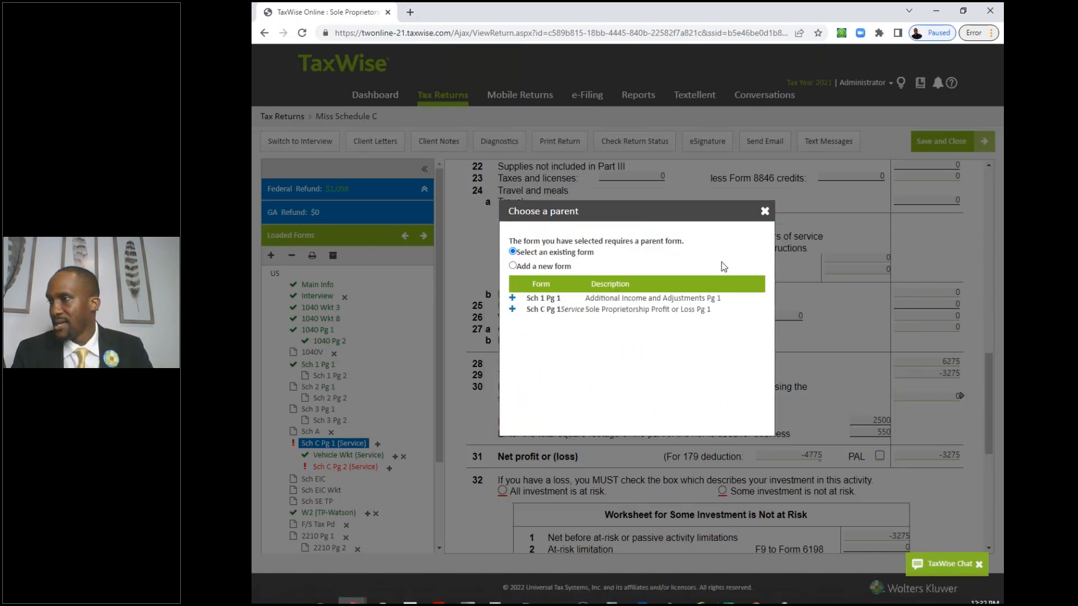
click(511, 310)
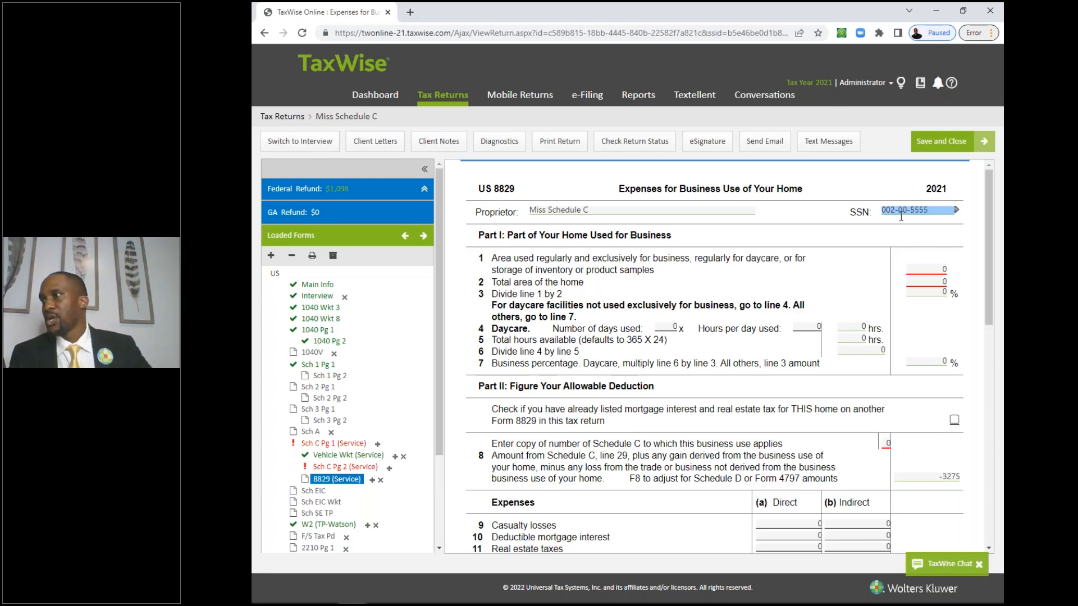
Step: Enter 550 as the area used for business and 2500 as the total area of the home in Part I of Form 8829
click(912, 269)
click(912, 269)
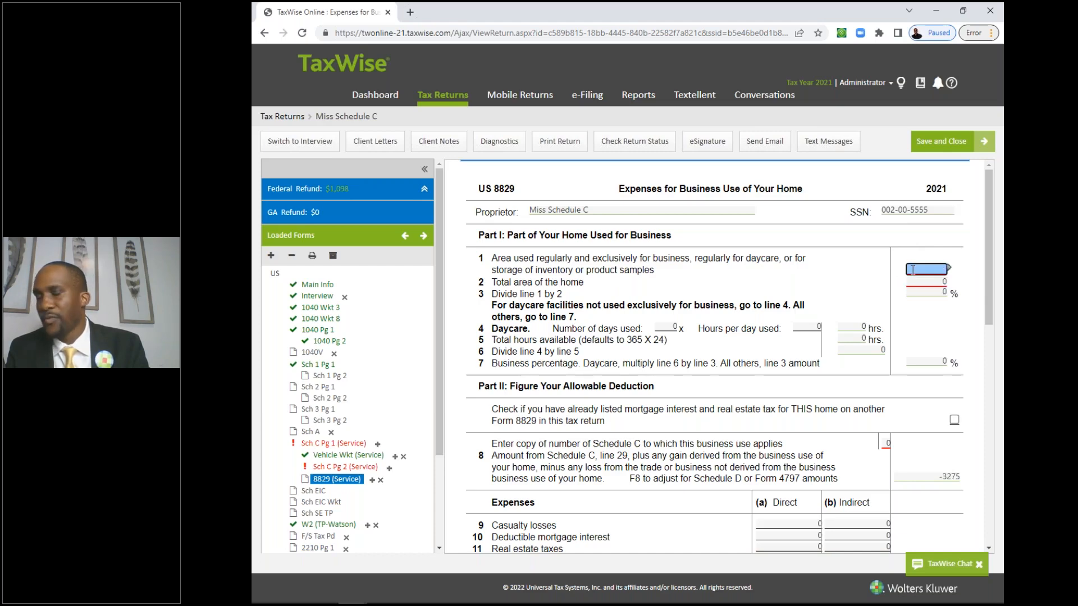
key(Tab)
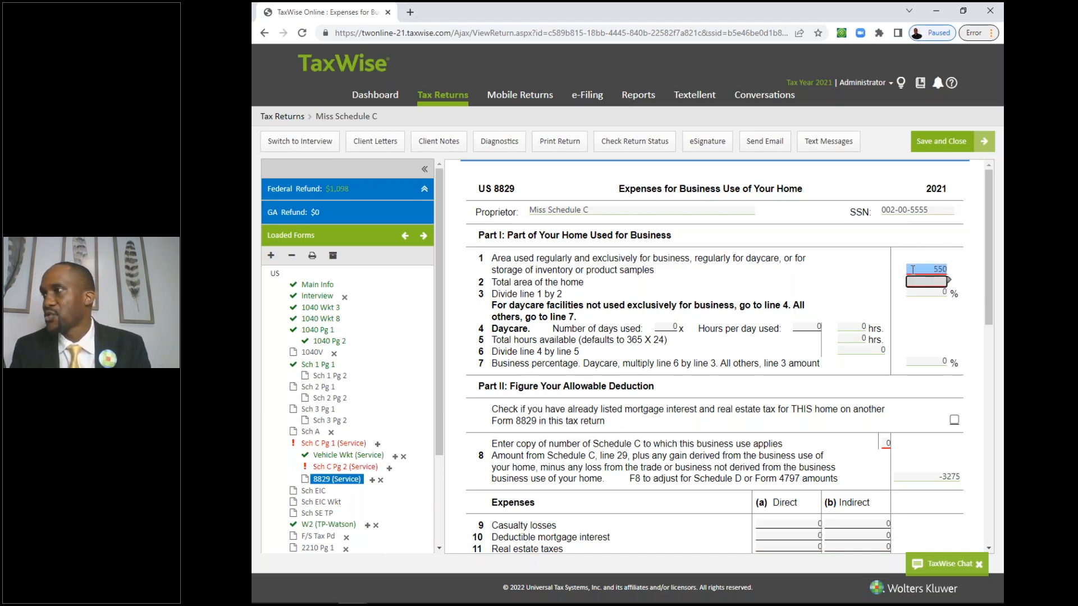
text(2500)
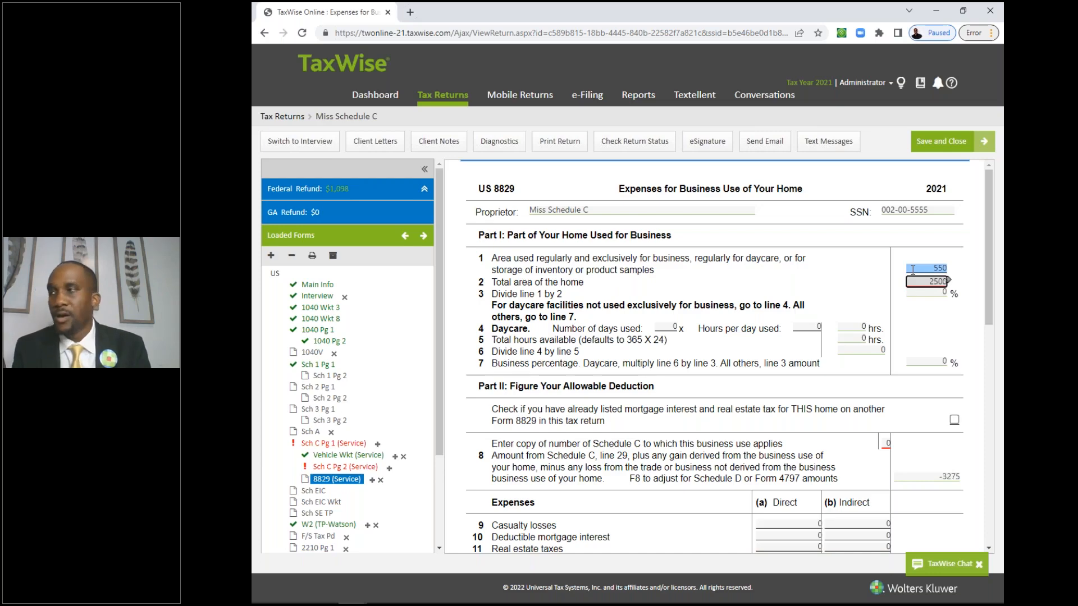
key(Tab)
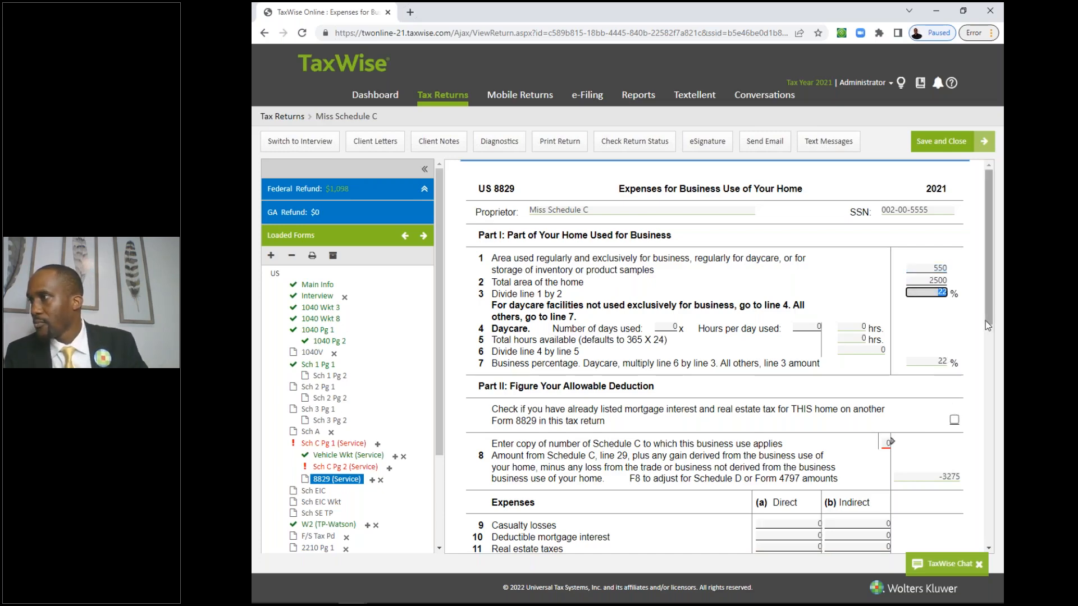
click(961, 358)
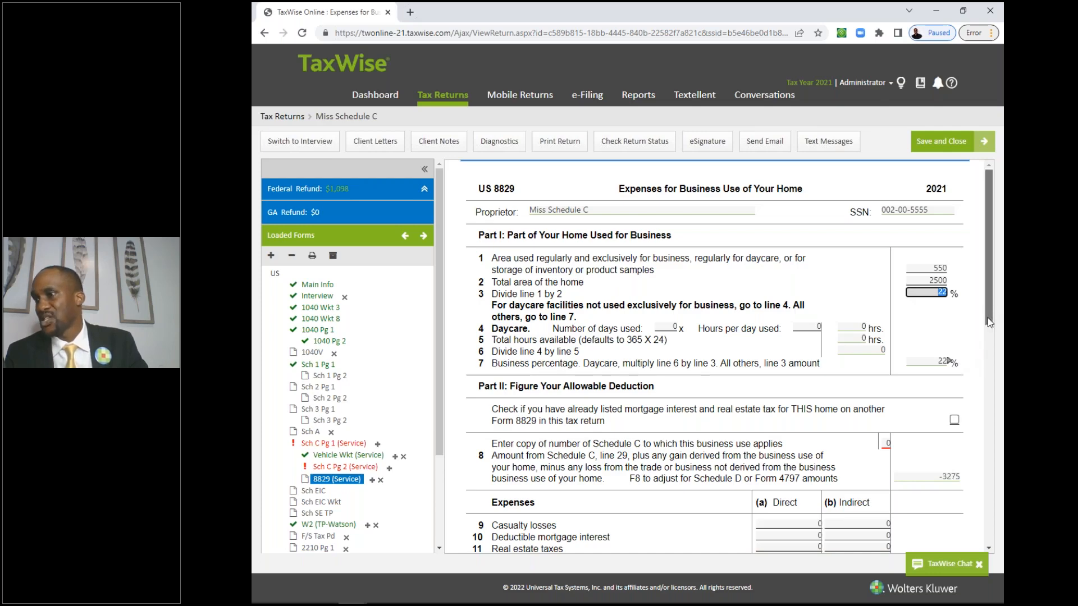
Step: Enter 12000 as the indirect rent expense on line 19 of Form 8829
drag(989, 308, 983, 410)
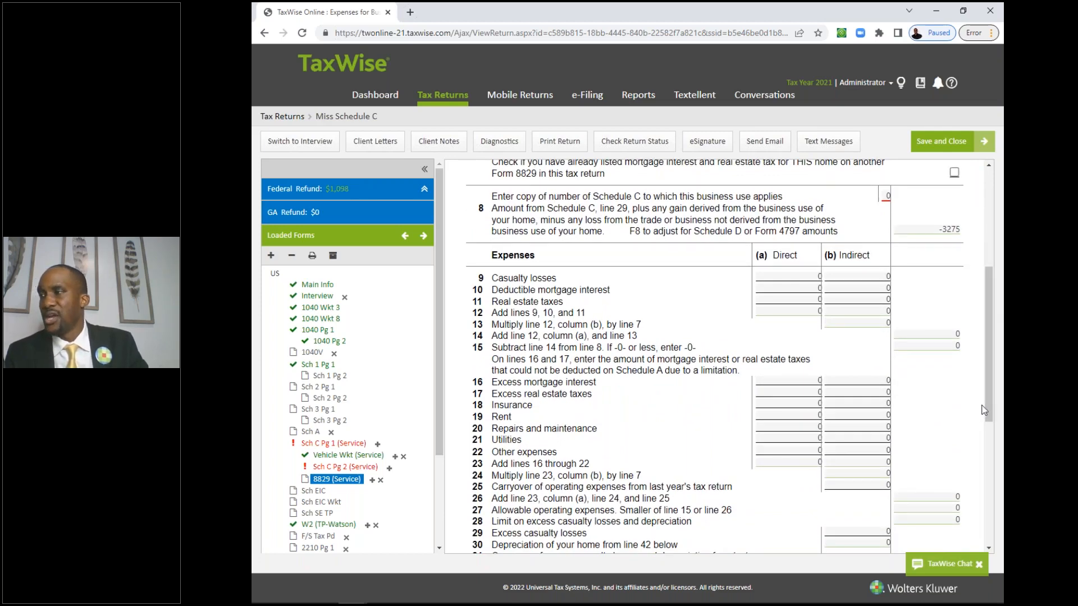
drag(986, 410, 985, 416)
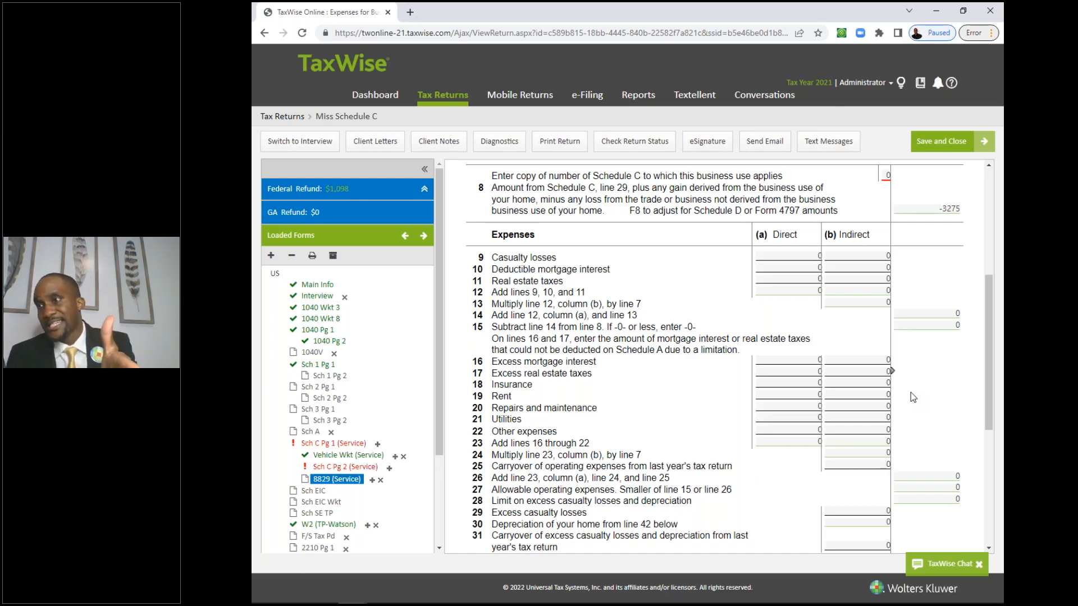
click(878, 385)
click(859, 373)
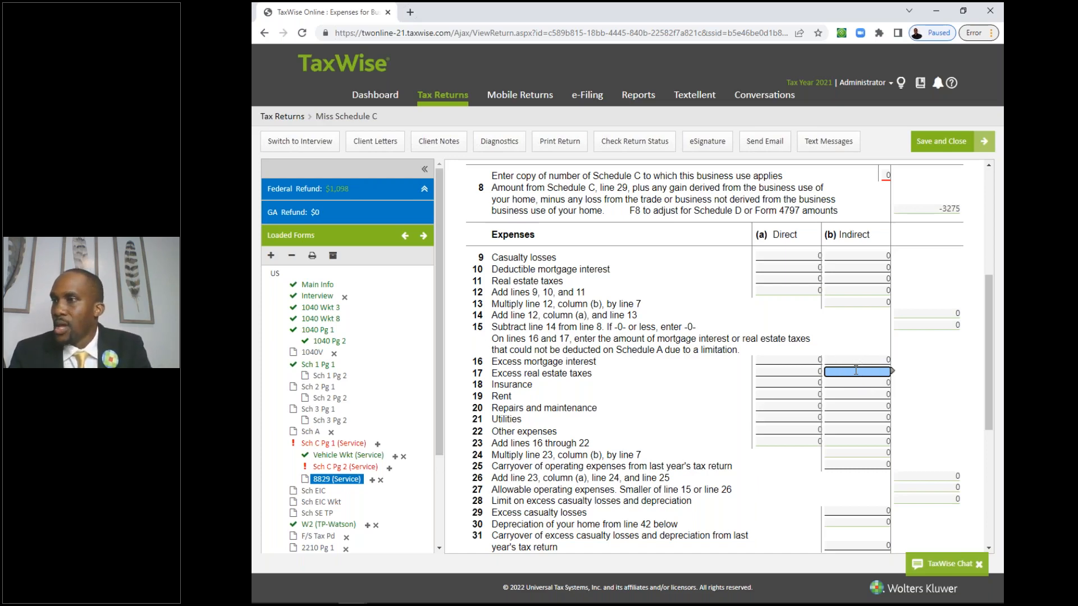
click(866, 417)
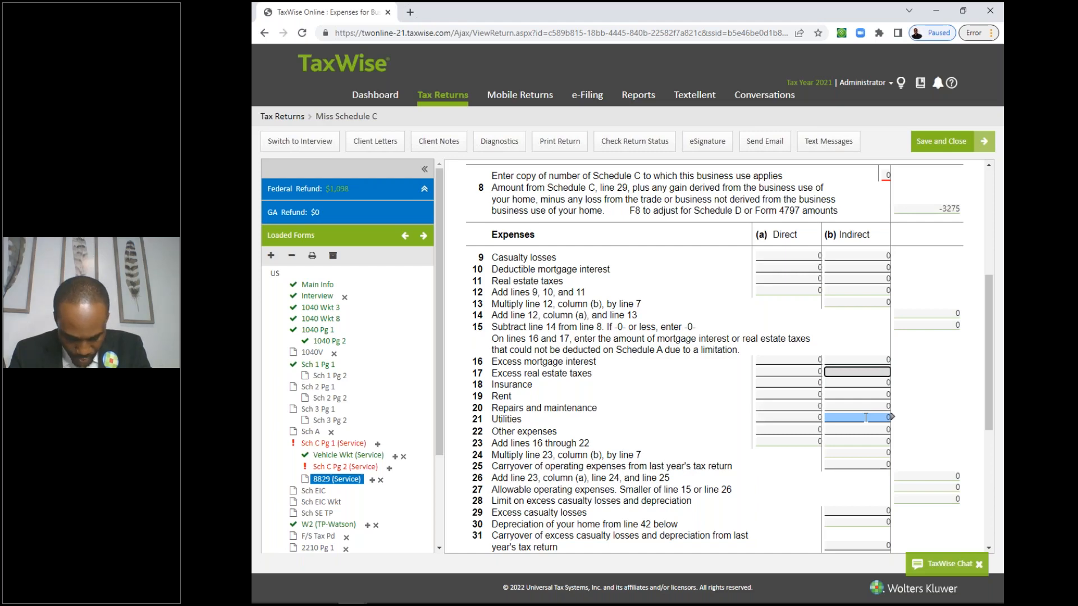
click(858, 395)
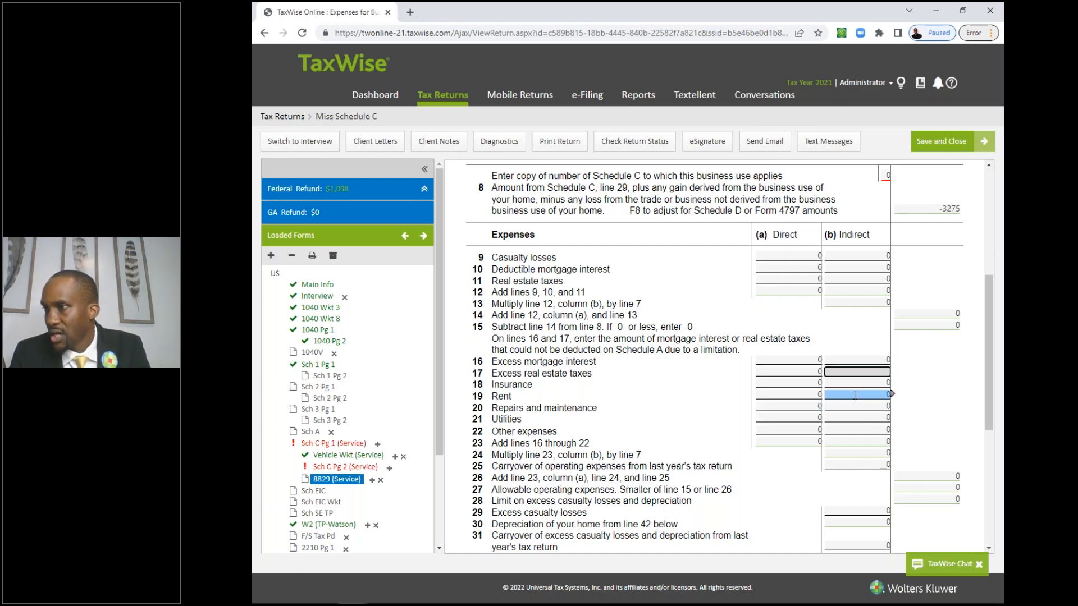
click(849, 359)
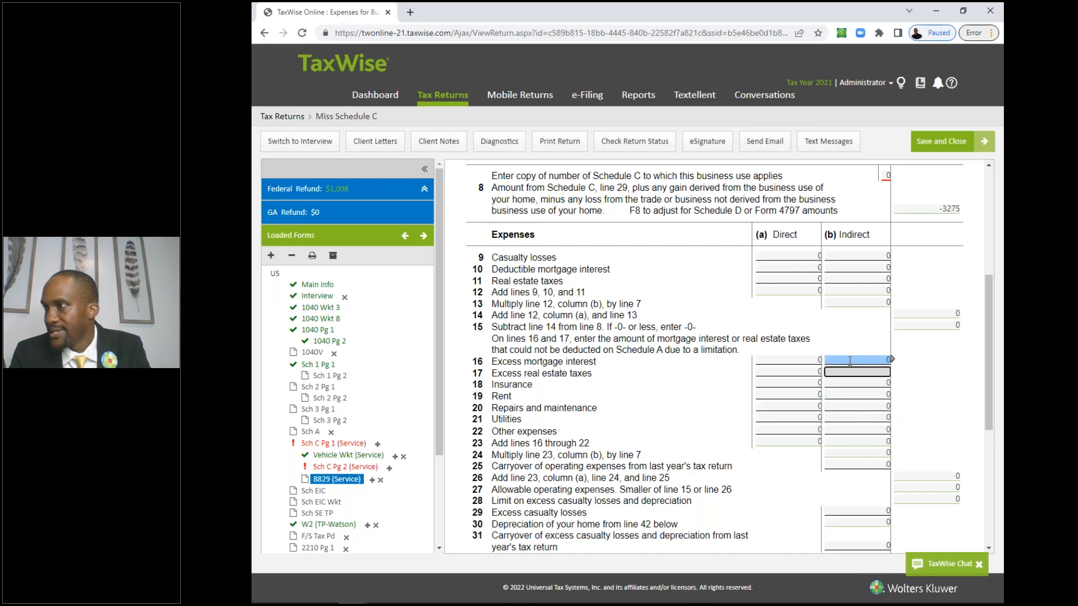
click(850, 395)
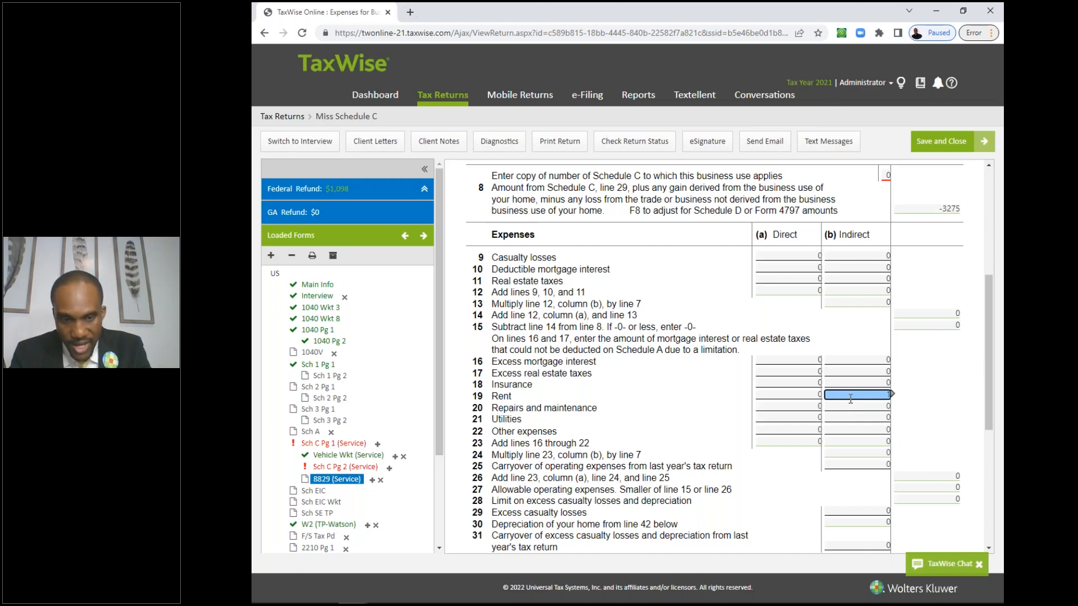
text(12000)
key(Tab)
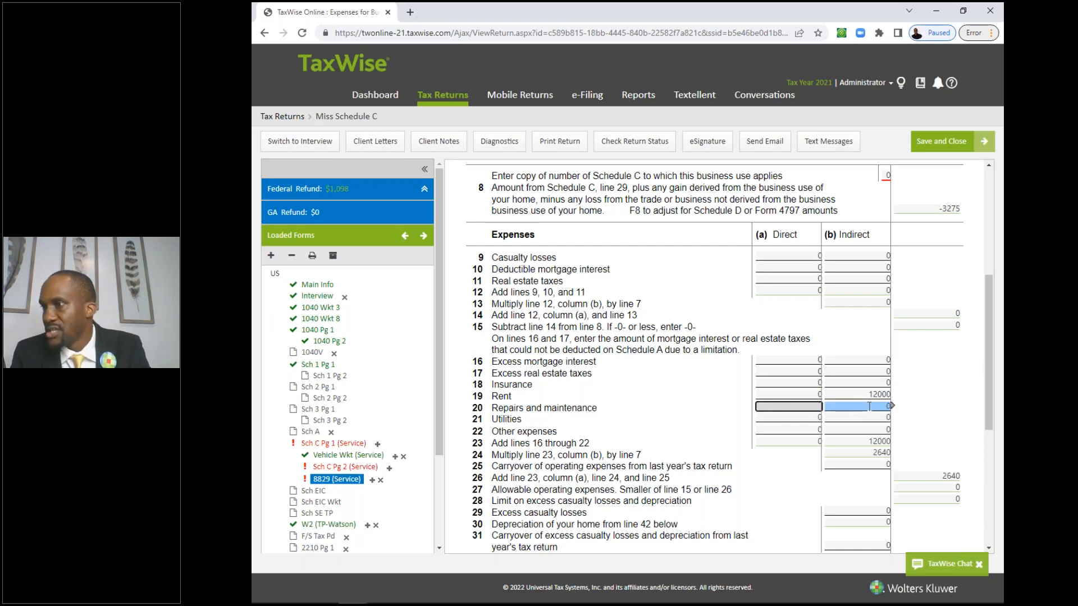
Step: Enter indirect expenses of 1500 for repairs and maintenance on line 20 and 4500 for utilities on line 21
click(869, 406)
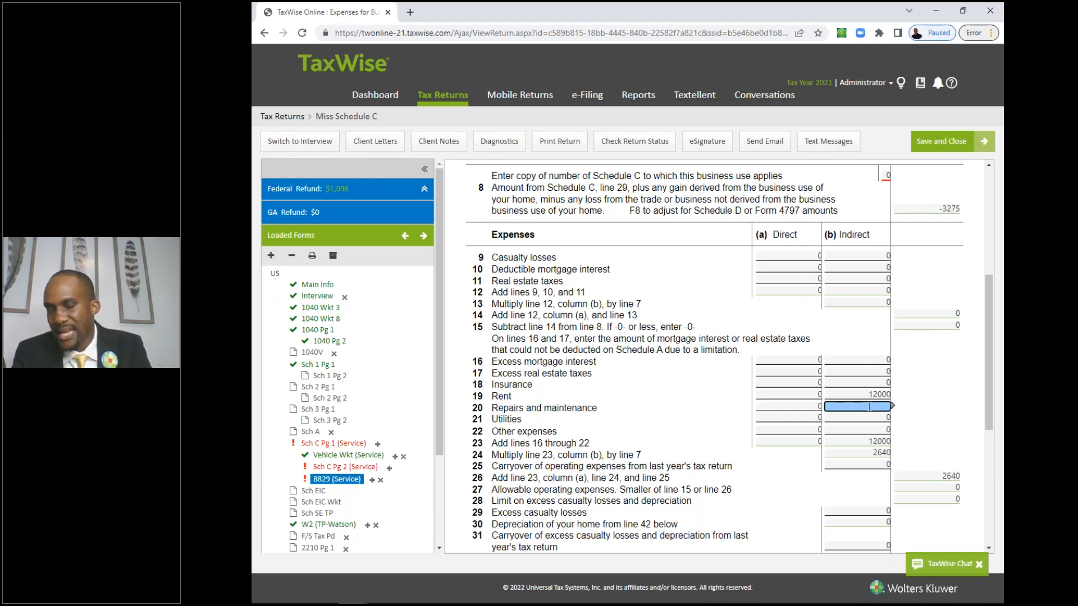
text(1500)
key(Return)
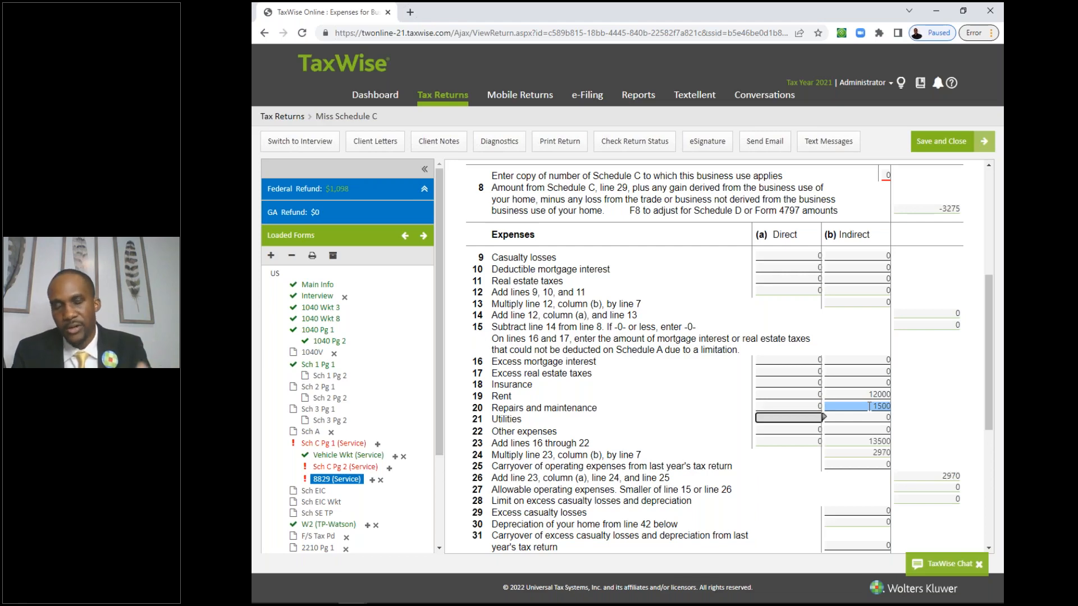
click(869, 415)
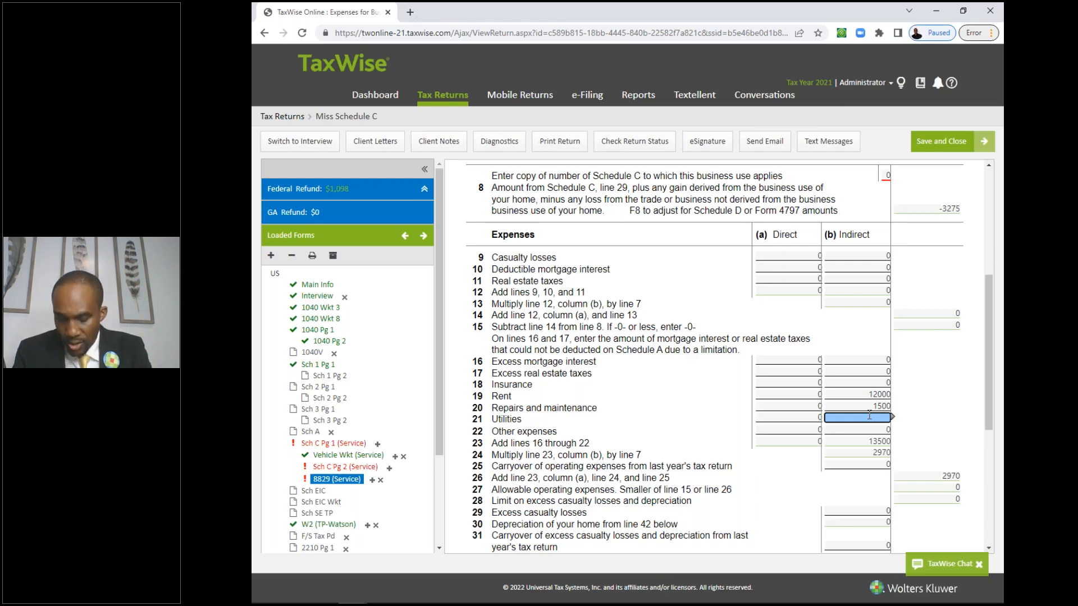
text(500)
key(Tab)
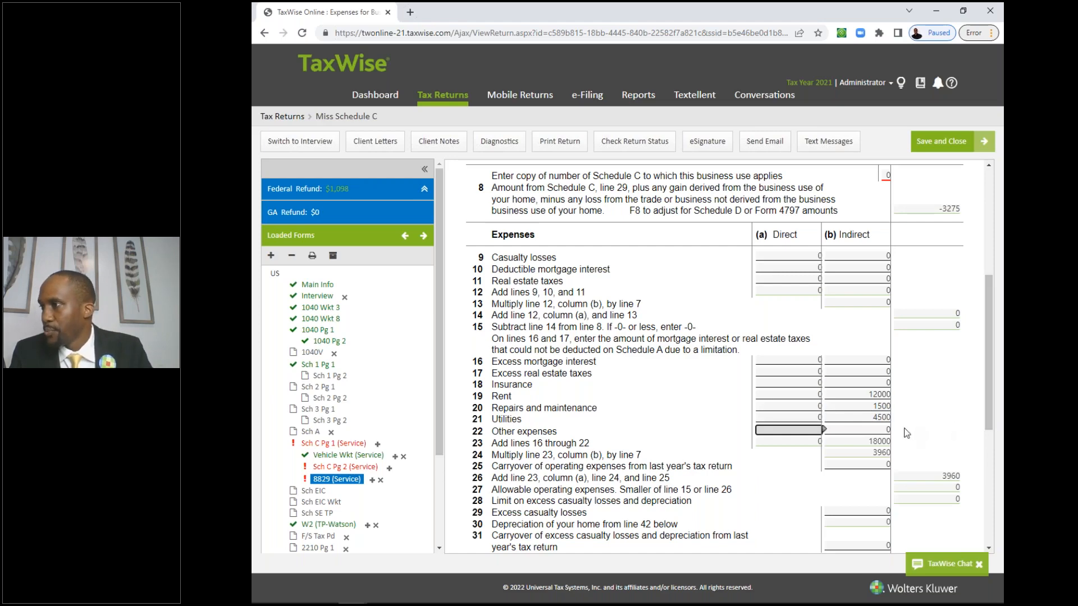
Step: Review the Form 8829 expense totals and the operating expenses carried over to next year on line 43
click(879, 440)
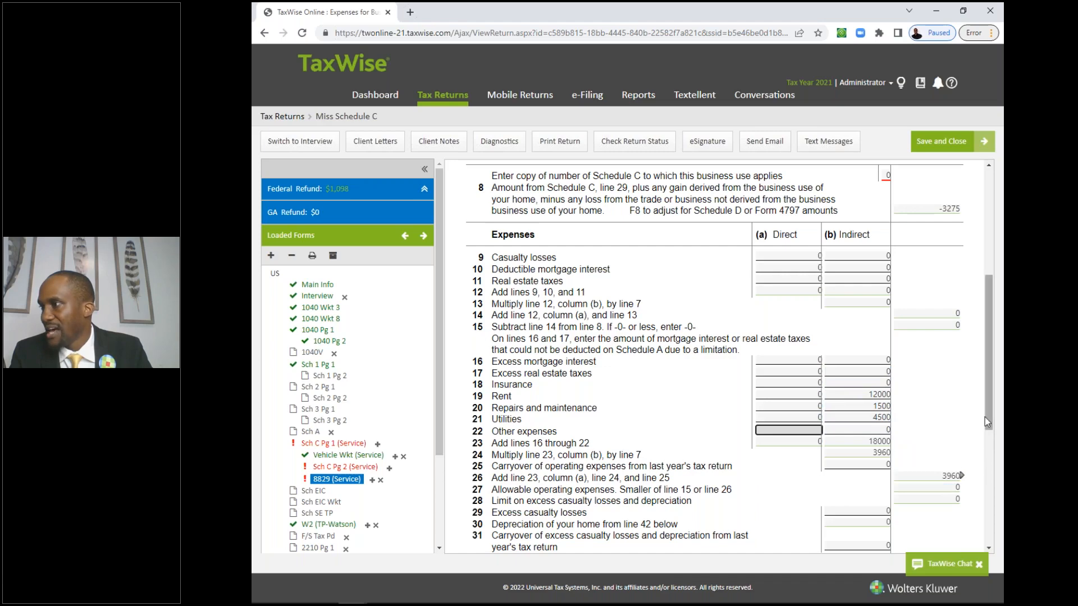
drag(991, 413, 978, 446)
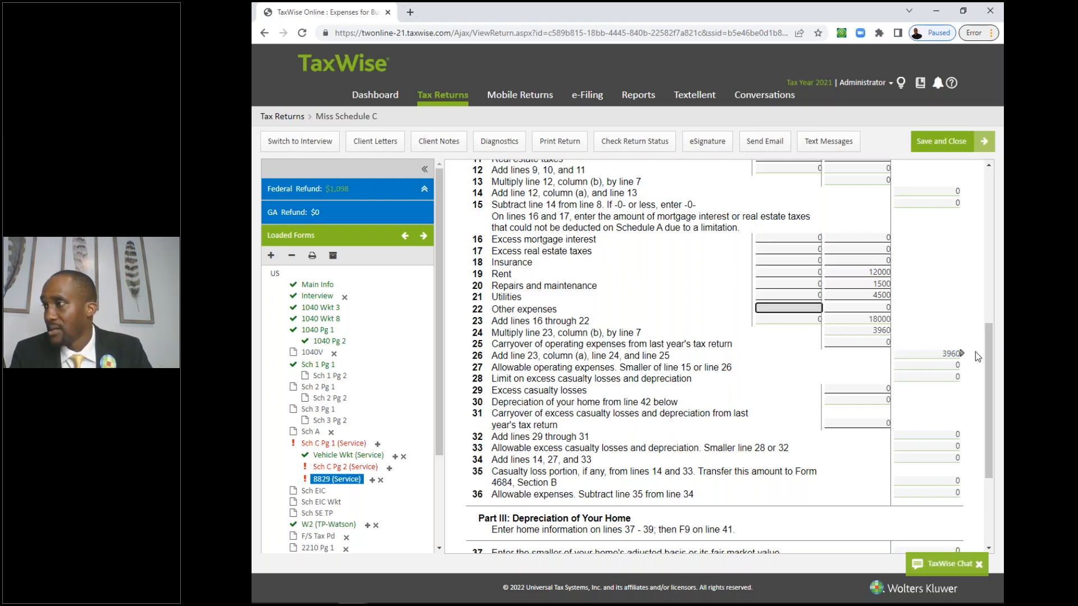
scroll(989, 423, down, 2)
scroll(990, 425, down, 2)
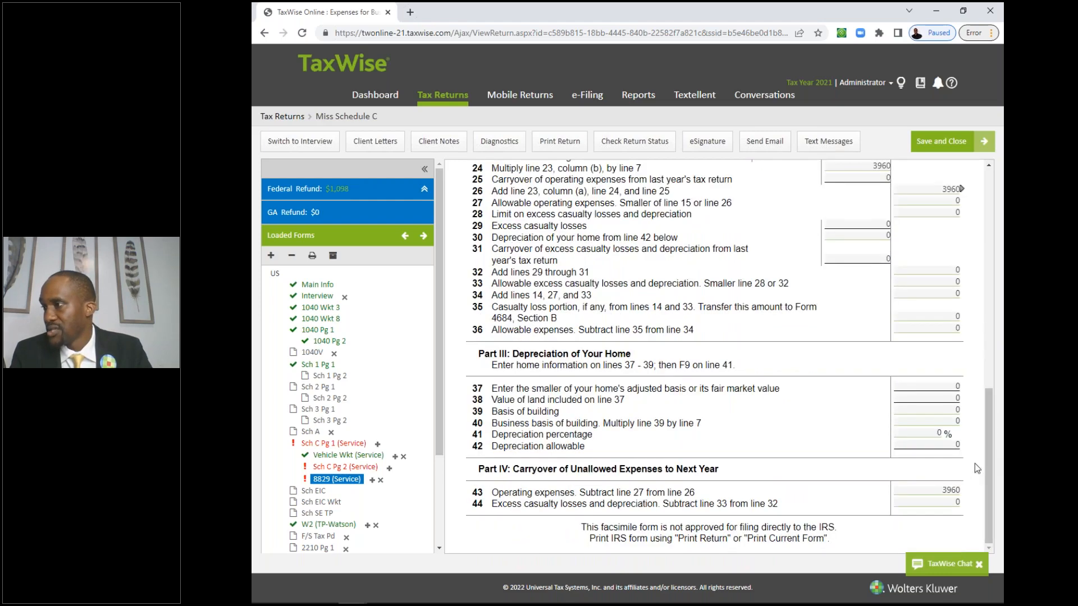
click(926, 488)
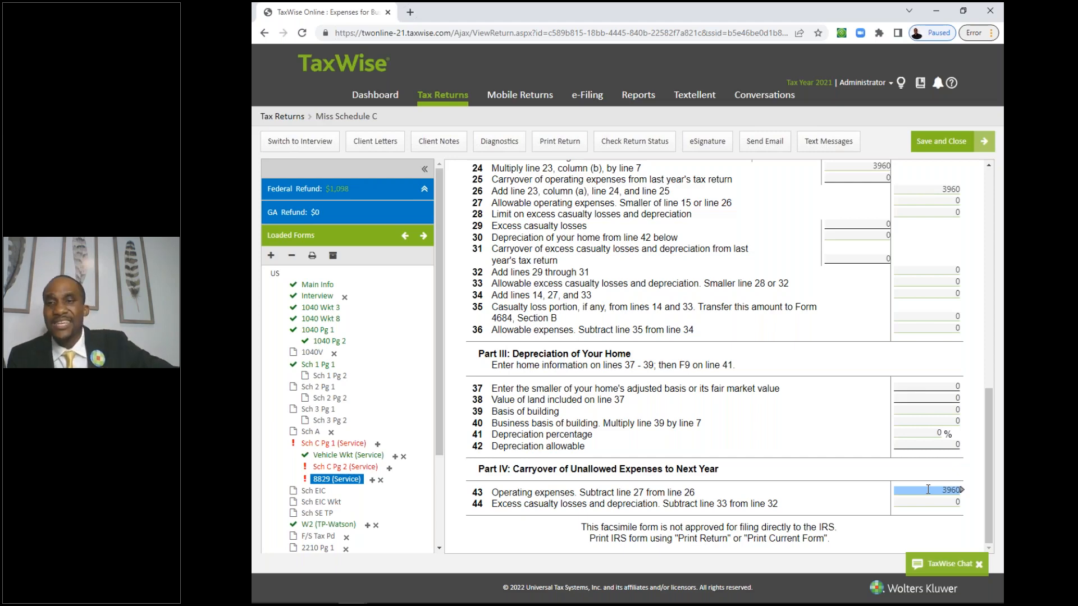
click(909, 522)
click(939, 490)
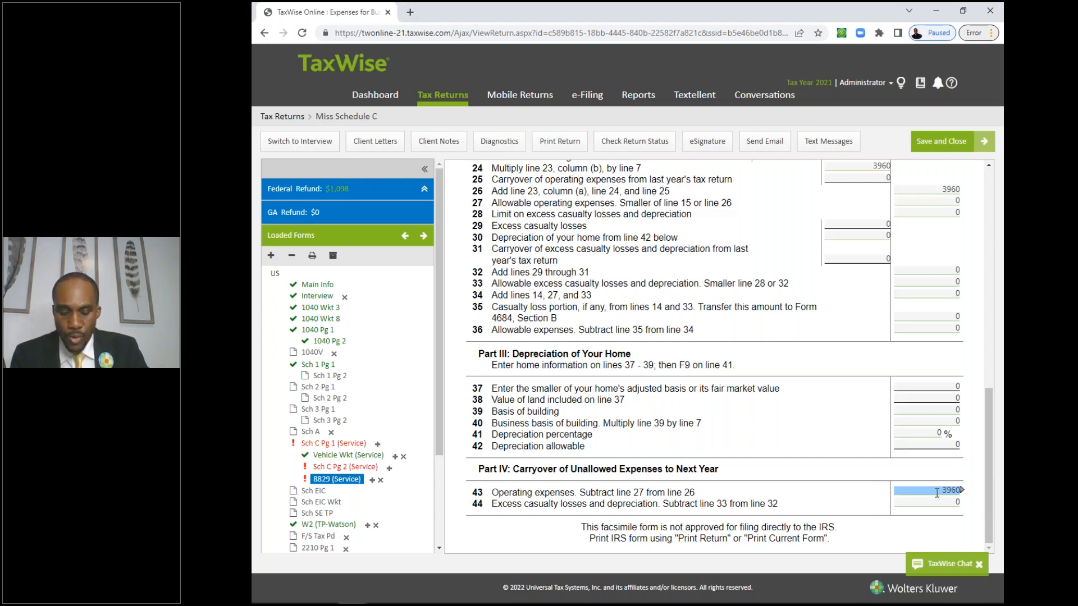
drag(991, 427, 981, 318)
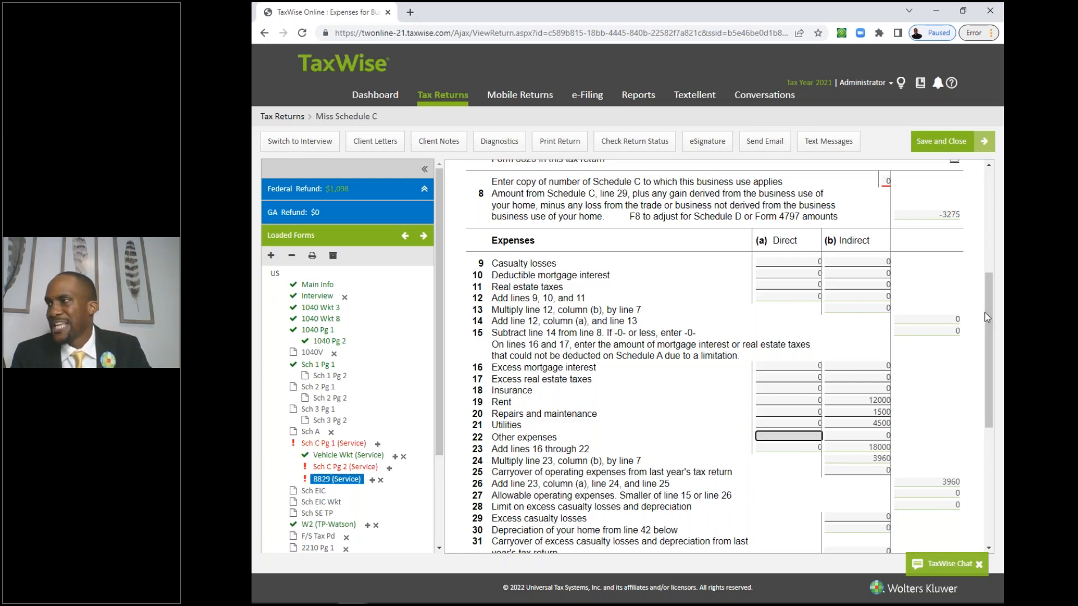
scroll(988, 318, down, 2)
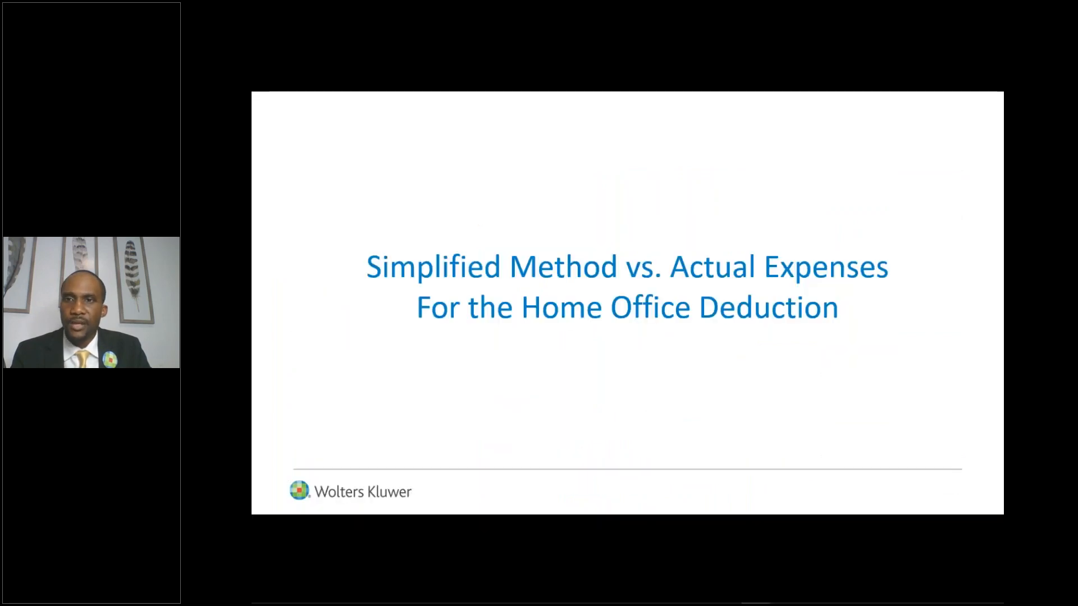
key(Right)
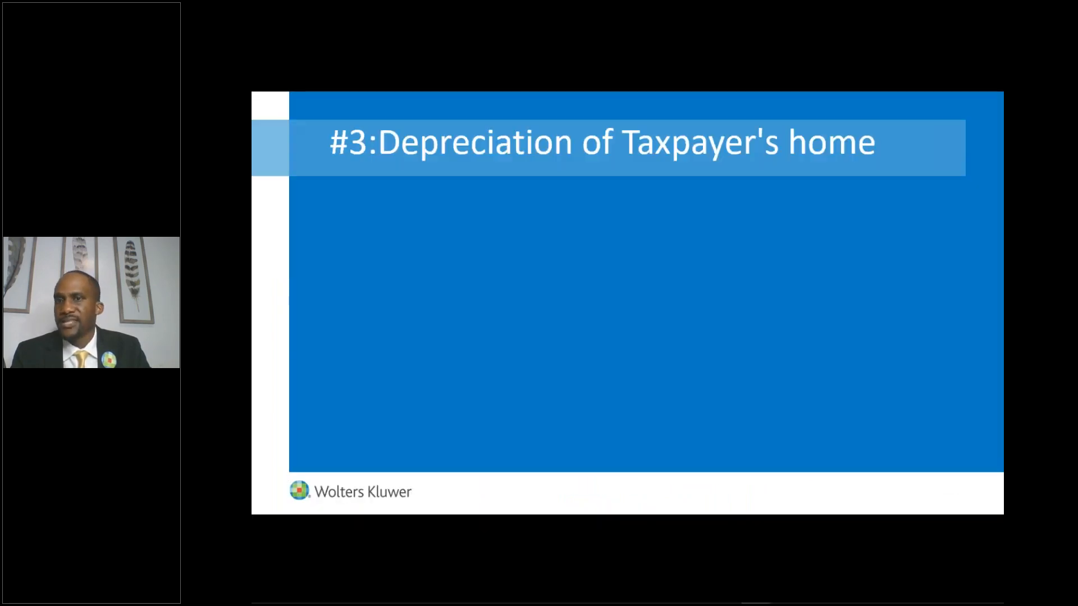
key(Right)
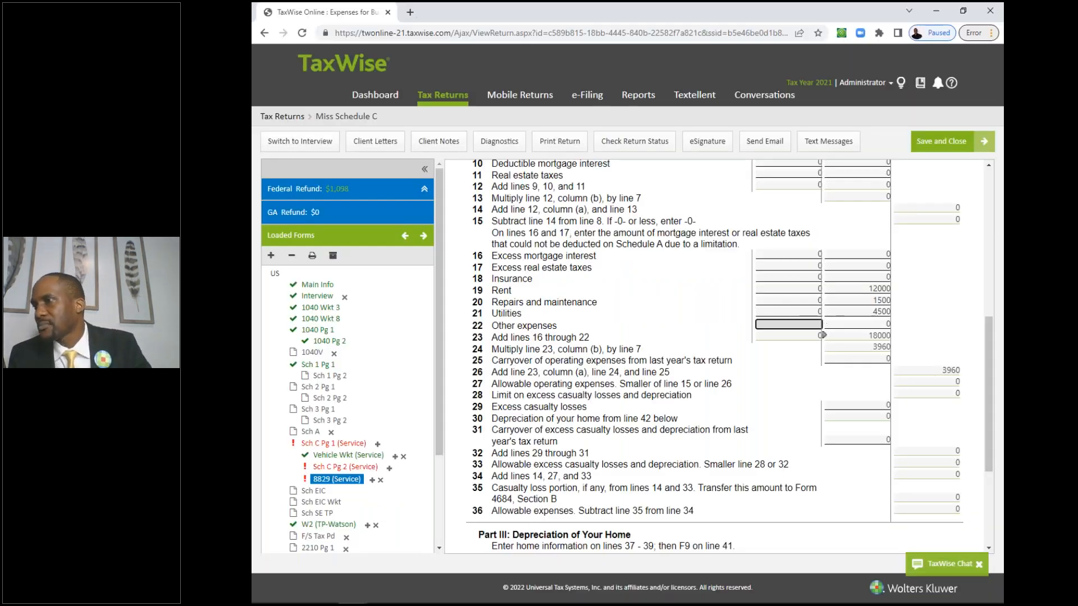
Step: Enter 150 as the direct repairs and maintenance expense on line 20 of Form 8829
scroll(992, 378, up, 3)
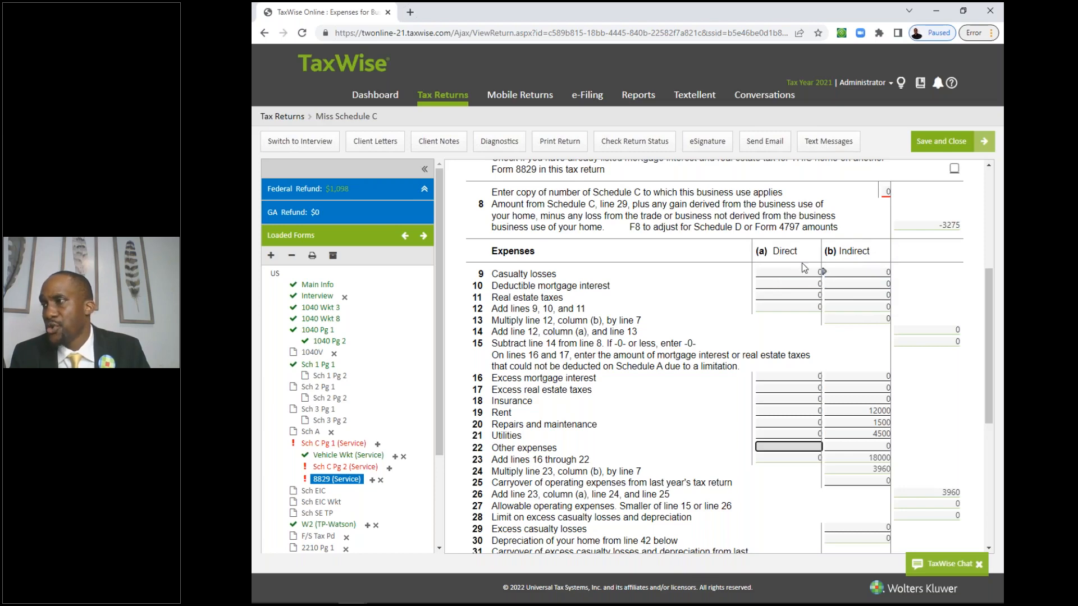
click(791, 423)
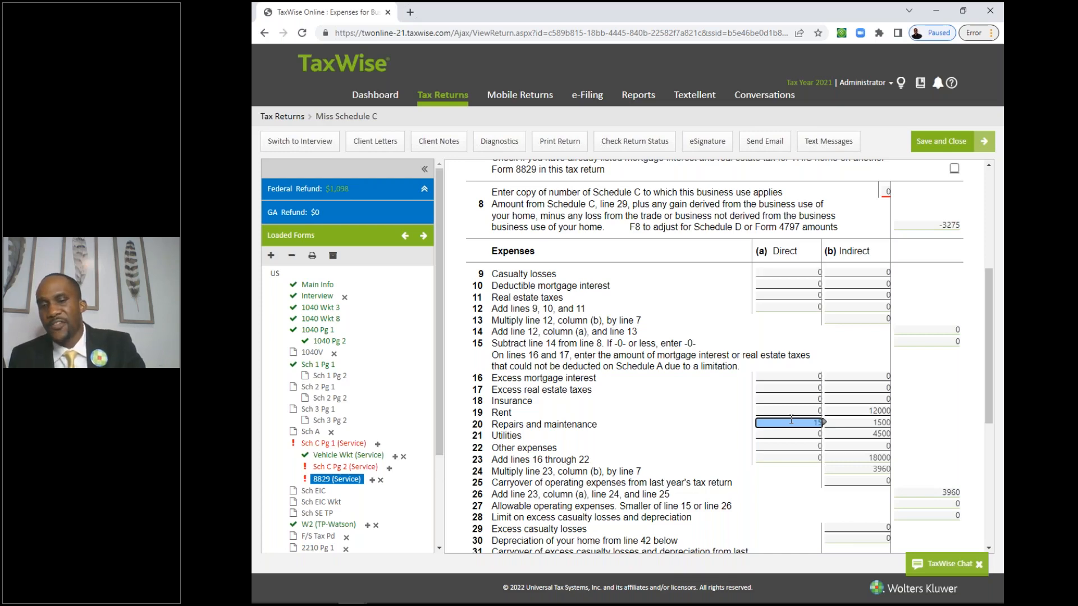
key(Tab)
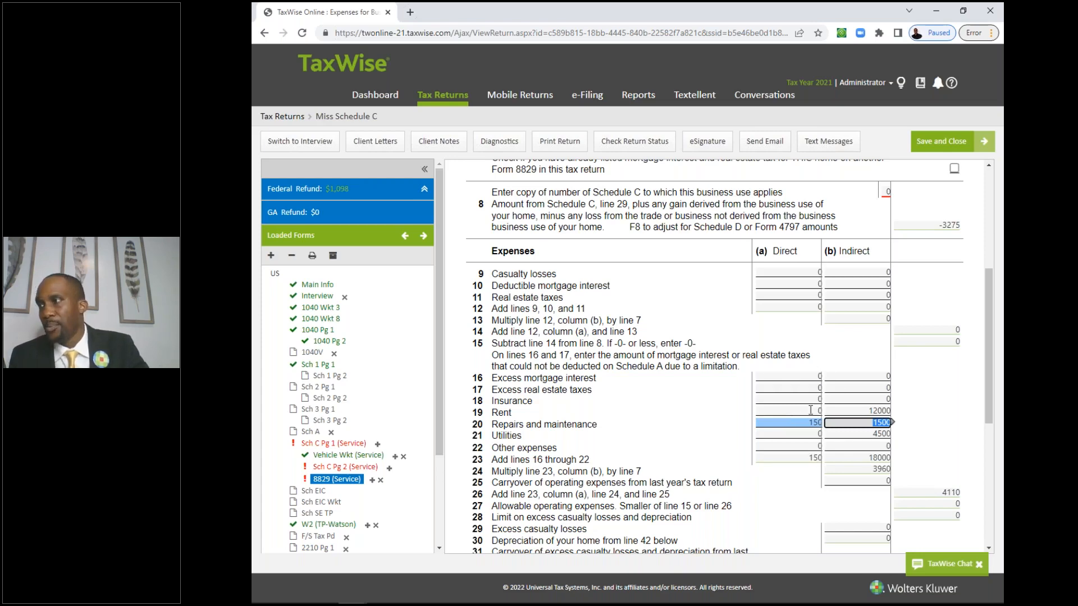
click(868, 412)
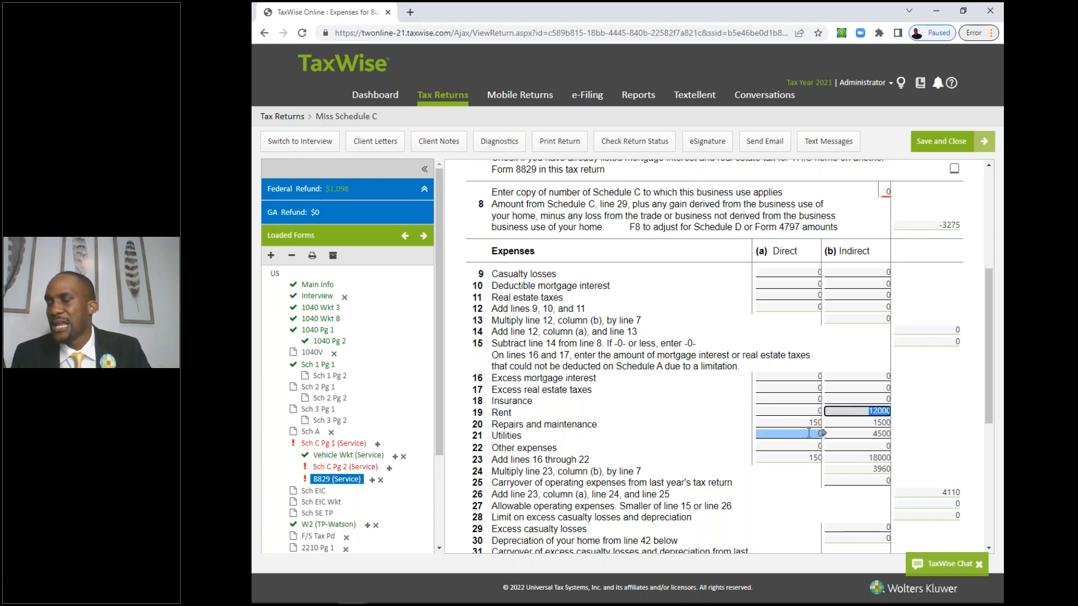
Step: Switch to the slide presentation and reveal the Form 8829 image on the "Depreciation of Taxpayer's home" slide
key(alt+Tab)
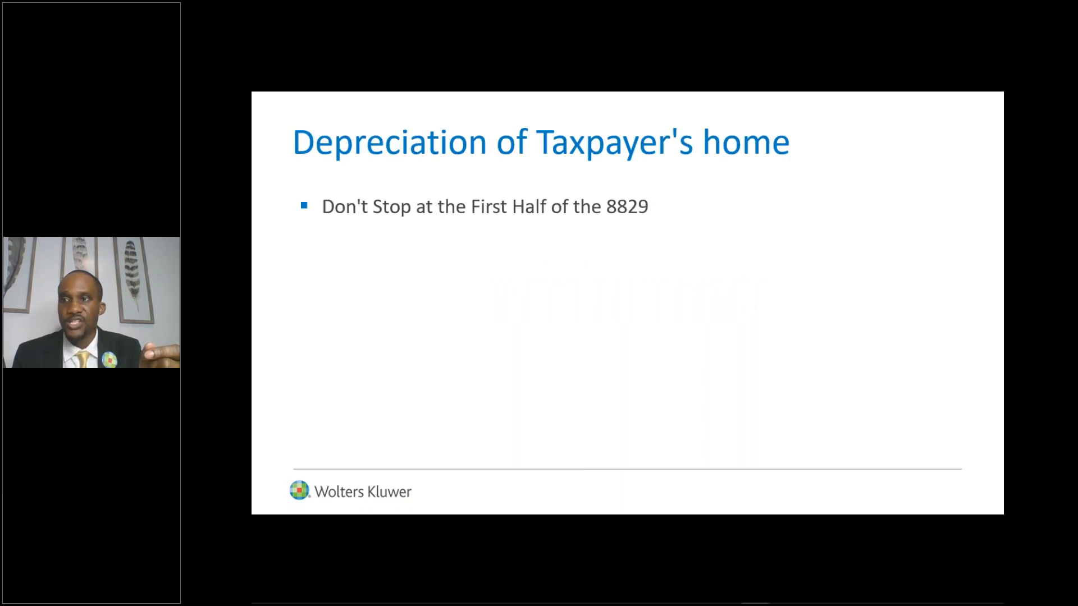
key(Right)
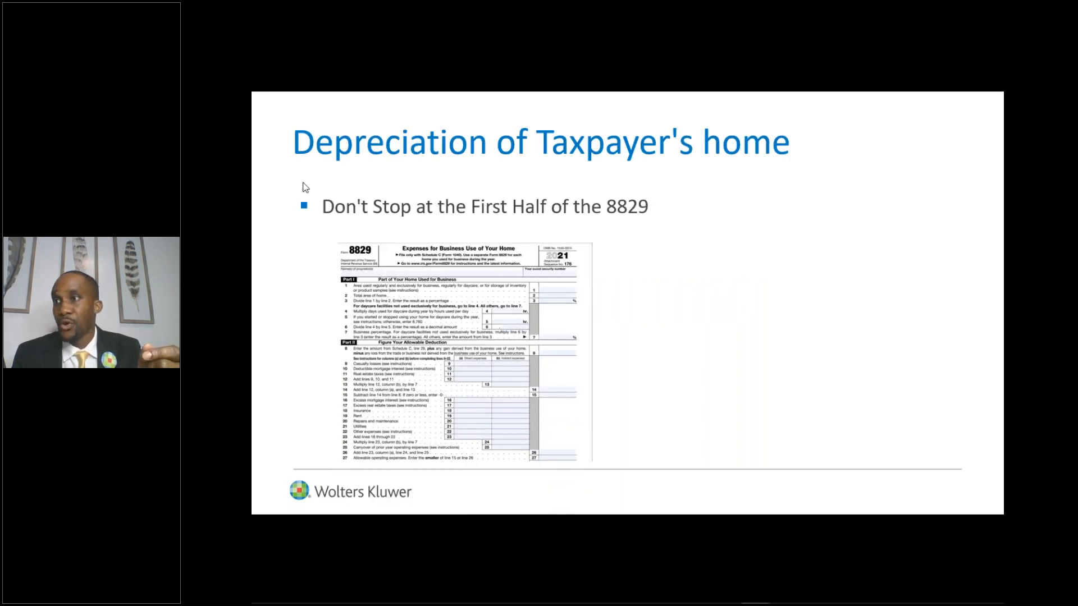